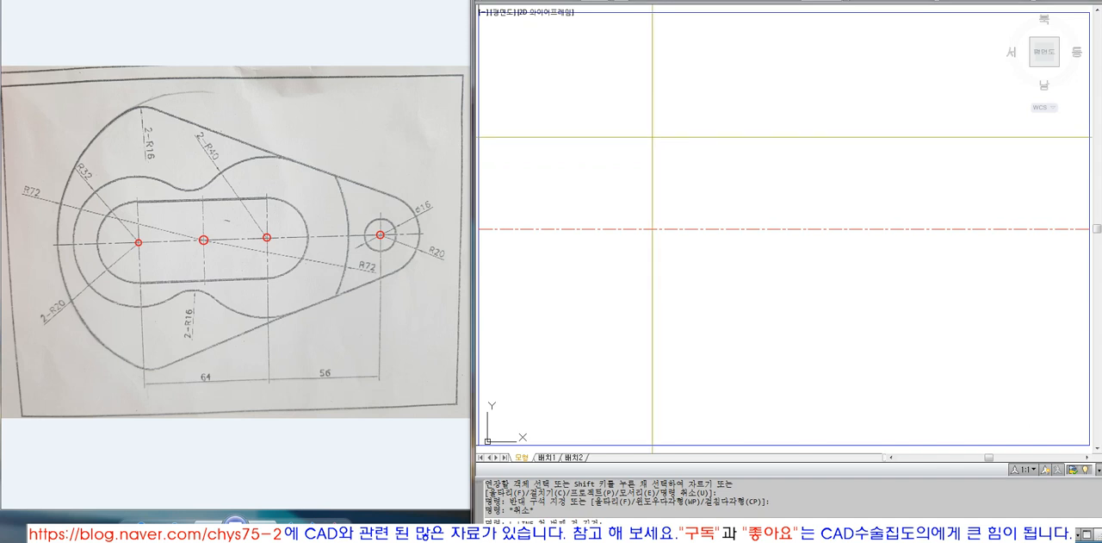
# Finish the vertical line across the horizontal axis and match its properties to the red dash-dot centreline
pyautogui.click(658, 325)
pyautogui.press('Return')
pyautogui.write('ma')
pyautogui.press('Return')
pyautogui.click(666, 229)
pyautogui.click(692, 194)
pyautogui.click(615, 157)
pyautogui.press('Return')
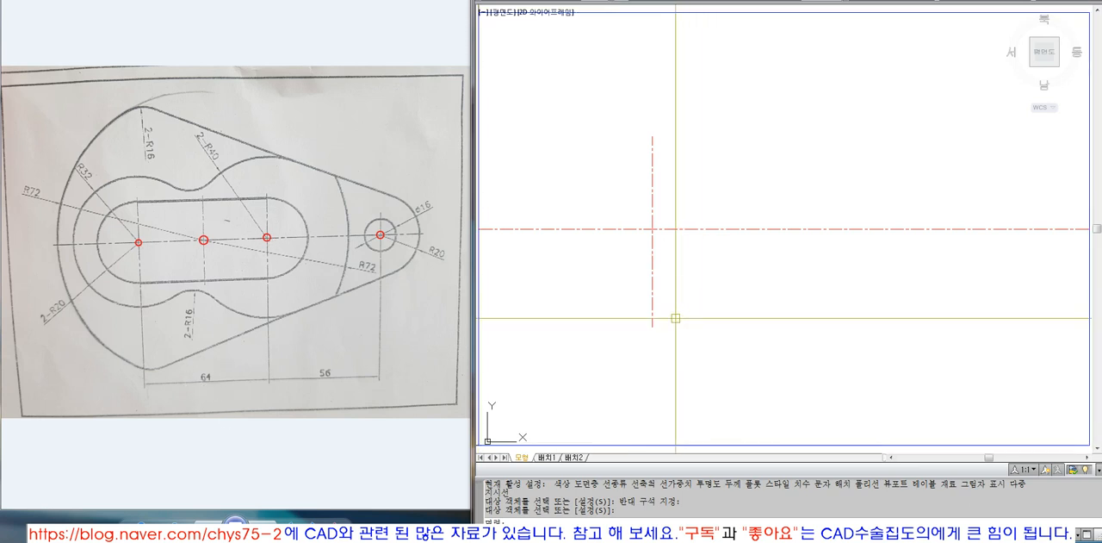
# Offset the vertical centreline 64 to the right
pyautogui.write('o')
pyautogui.press('Return')
pyautogui.write('64')
pyautogui.press('Return')
pyautogui.click(653, 276)
pyautogui.click(742, 273)
pyautogui.press('Return')
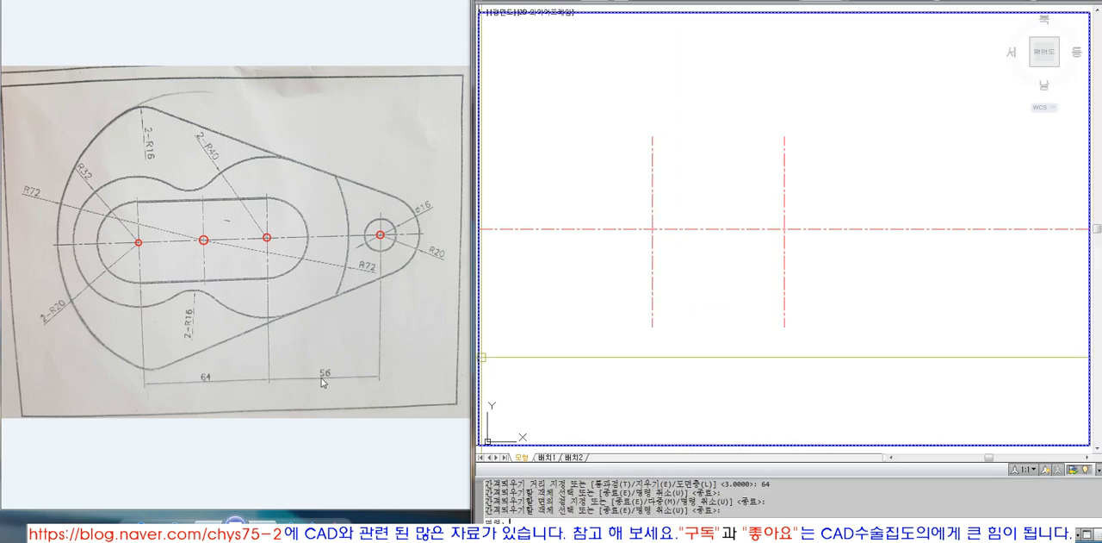
# Offset the second vertical centreline 56 to the right for the small end of the part
pyautogui.write('o')
pyautogui.press('Return')
pyautogui.write('56')
pyautogui.press('Return')
pyautogui.click(785, 275)
pyautogui.click(814, 274)
pyautogui.press('Return')
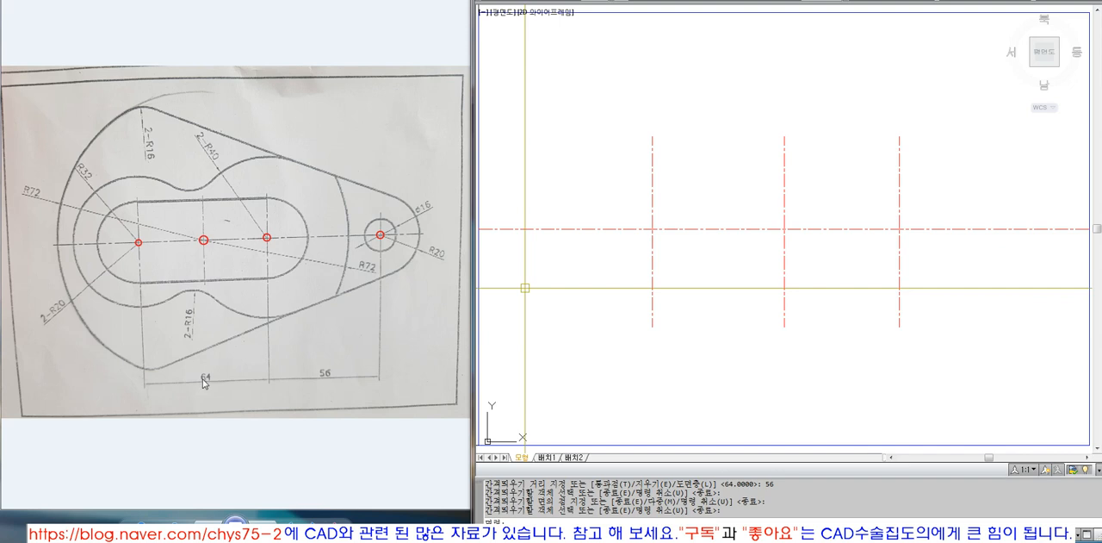
# Offset the leftmost vertical centreline 32 to the right to mark the middle of the slot
pyautogui.press('Return')
pyautogui.write('32')
pyautogui.press('Return')
pyautogui.click(652, 244)
pyautogui.click(711, 260)
pyautogui.press('Return')
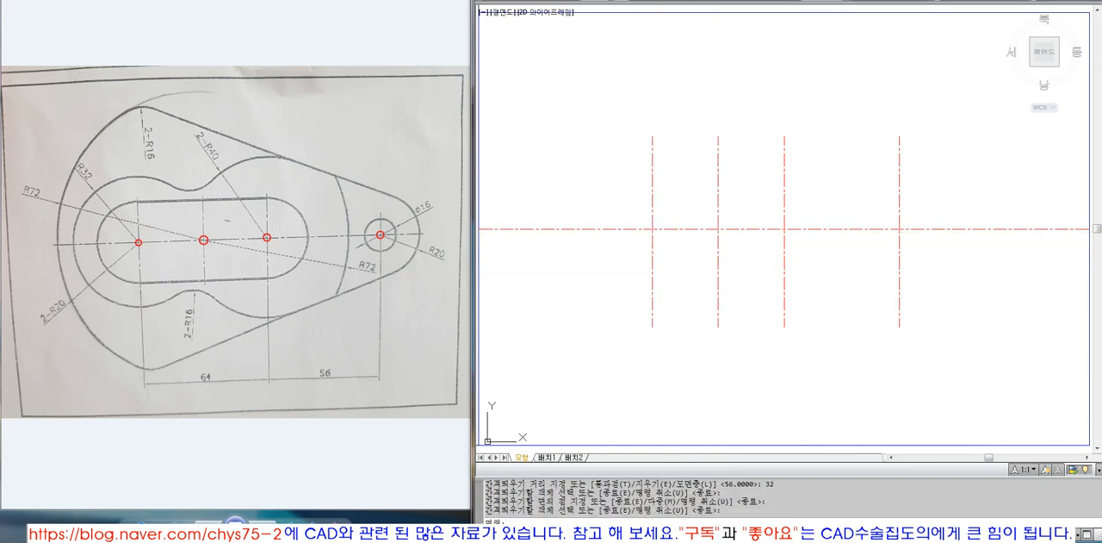
# Mark the four centreline intersections with solid donuts of inside diameter 0 and outside diameter 3
pyautogui.click(764, 1)
pyautogui.write('0')
pyautogui.press('Return')
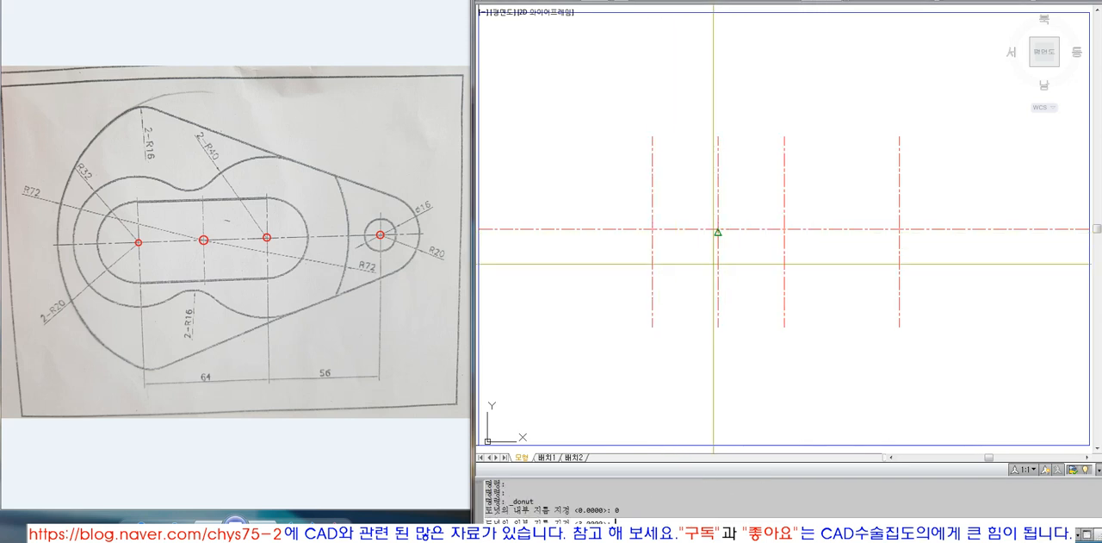
pyautogui.write('3')
pyautogui.press('Return')
pyautogui.click(718, 228)
pyautogui.click(785, 228)
pyautogui.click(900, 229)
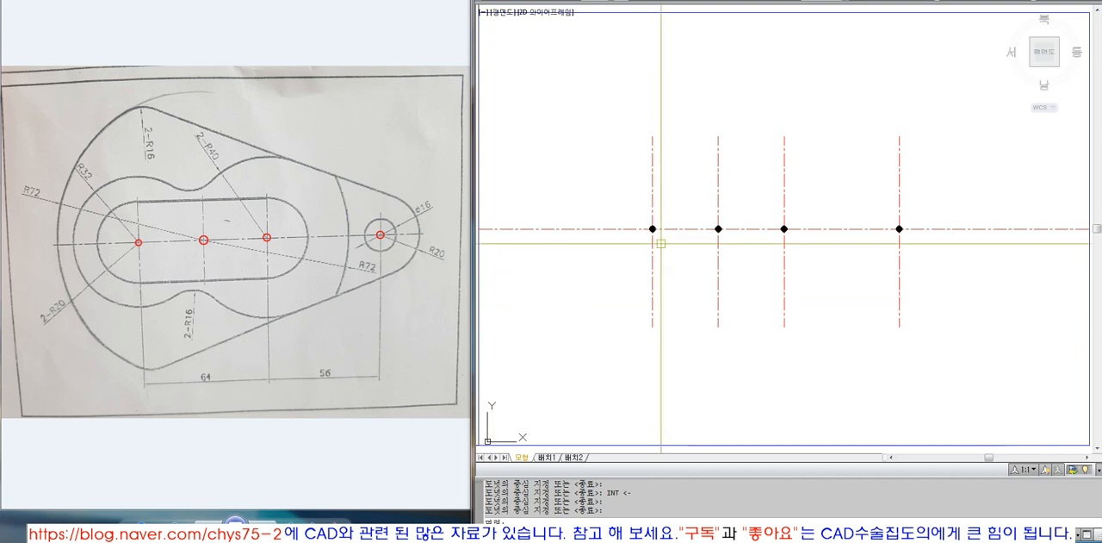
# Draw two radius 20 circles centred on the first and third centre marks
pyautogui.write('CI')
pyautogui.press('Return')
pyautogui.write('CEN <-')
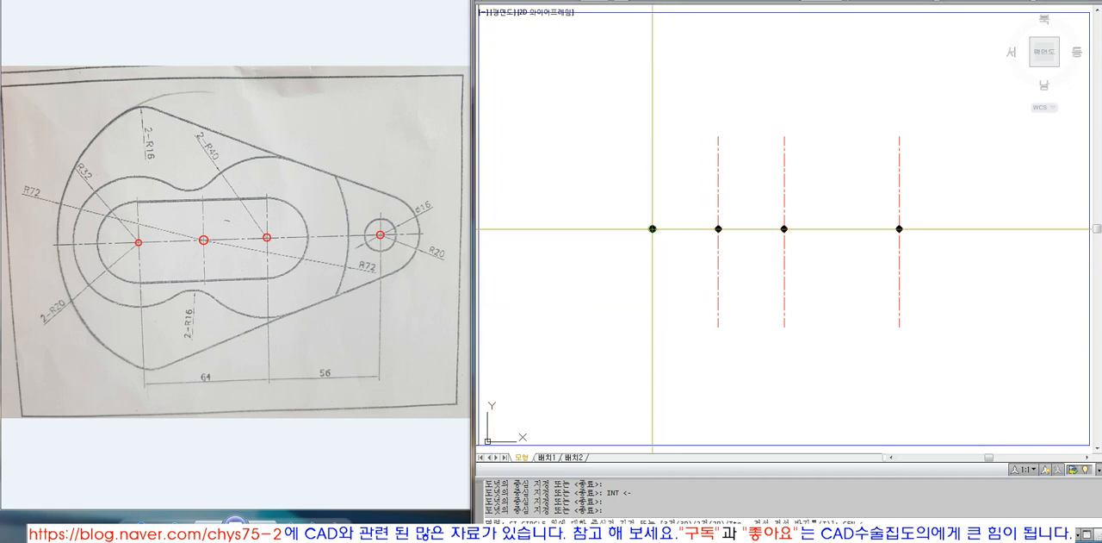
pyautogui.click(653, 230)
pyautogui.write('20')
pyautogui.press('Return')
pyautogui.press('Return')
pyautogui.write('CEN')
pyautogui.click(785, 228)
pyautogui.write('20')
# Join the two radius 20 circles with horizontal lines across their upper and lower quadrants
pyautogui.press('Return')
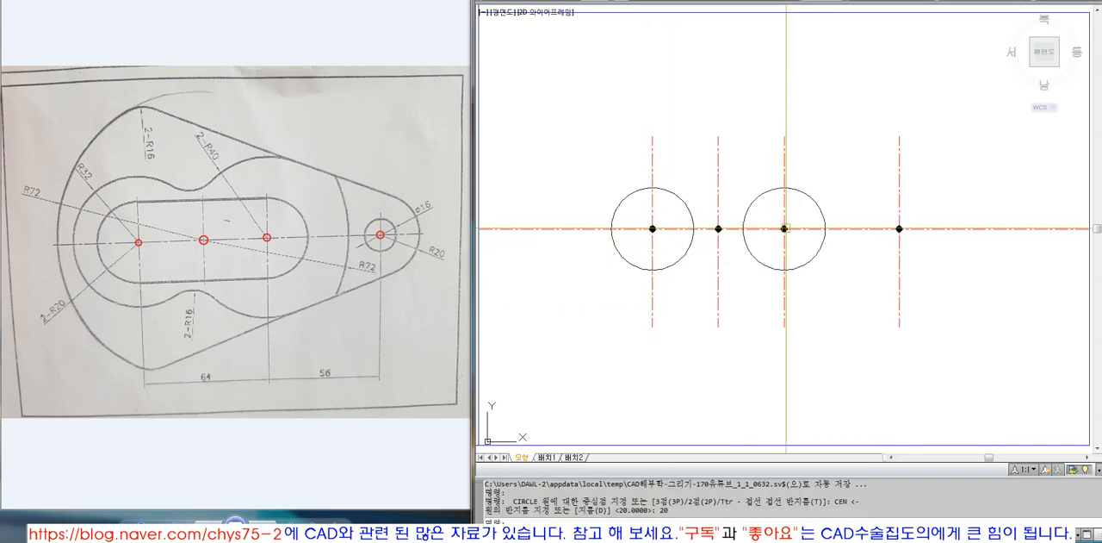
pyautogui.write('l')
pyautogui.press('Return')
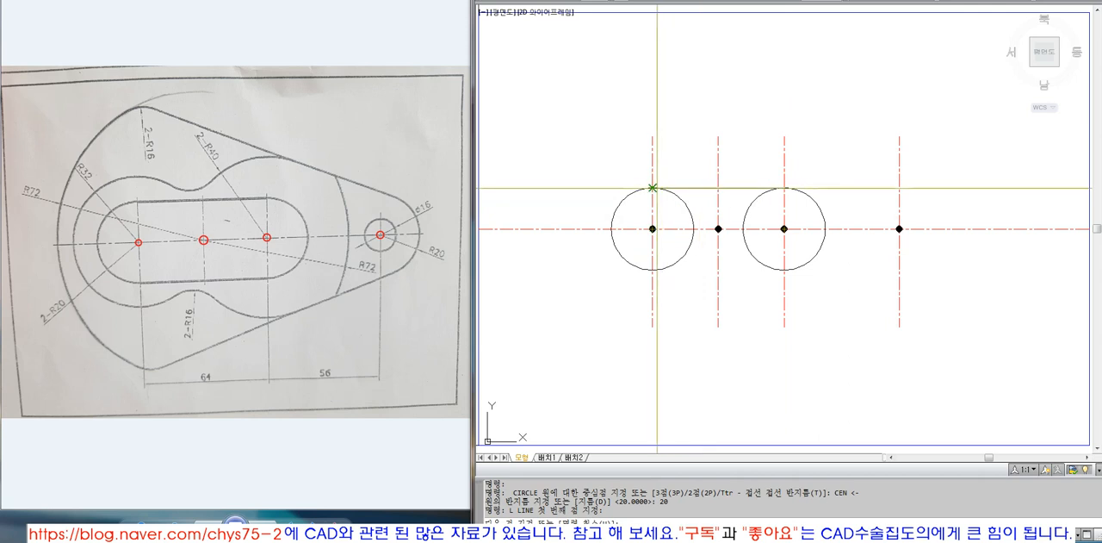
pyautogui.click(653, 188)
pyautogui.click(785, 188)
pyautogui.press('Return')
pyautogui.click(653, 270)
pyautogui.click(785, 270)
# Trim the inner halves of both radius 20 circles between the horizontal lines to leave a slot outline
pyautogui.press('Return')
pyautogui.write('tr')
pyautogui.press('Return')
pyautogui.click(749, 267)
pyautogui.click(738, 190)
pyautogui.press('Return')
pyautogui.click(746, 209)
pyautogui.click(690, 210)
pyautogui.press('Return')
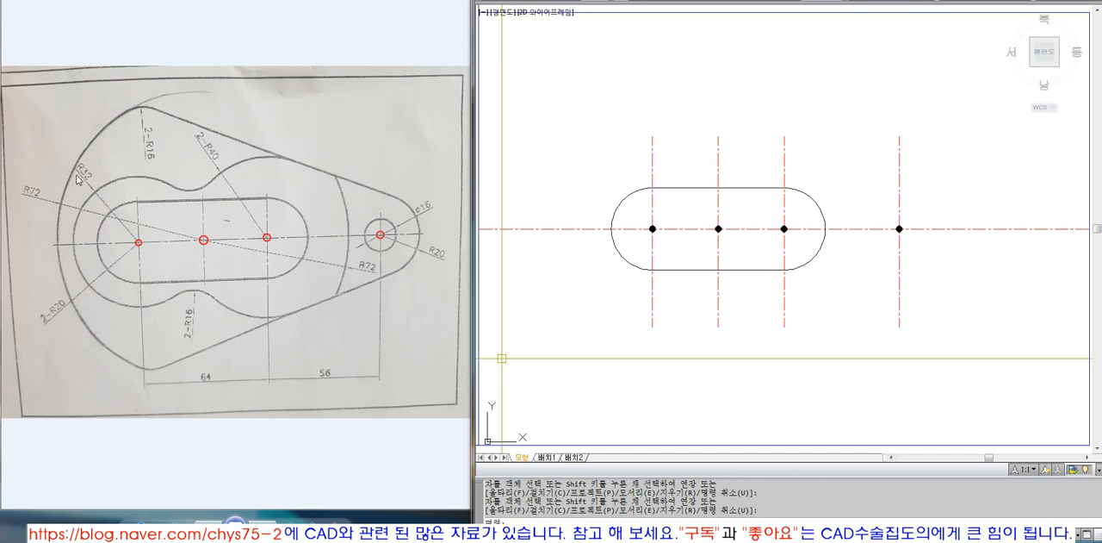
# Draw a radius 32 circle centred on the leftmost centre mark
pyautogui.write('ci')
pyautogui.press('Return')
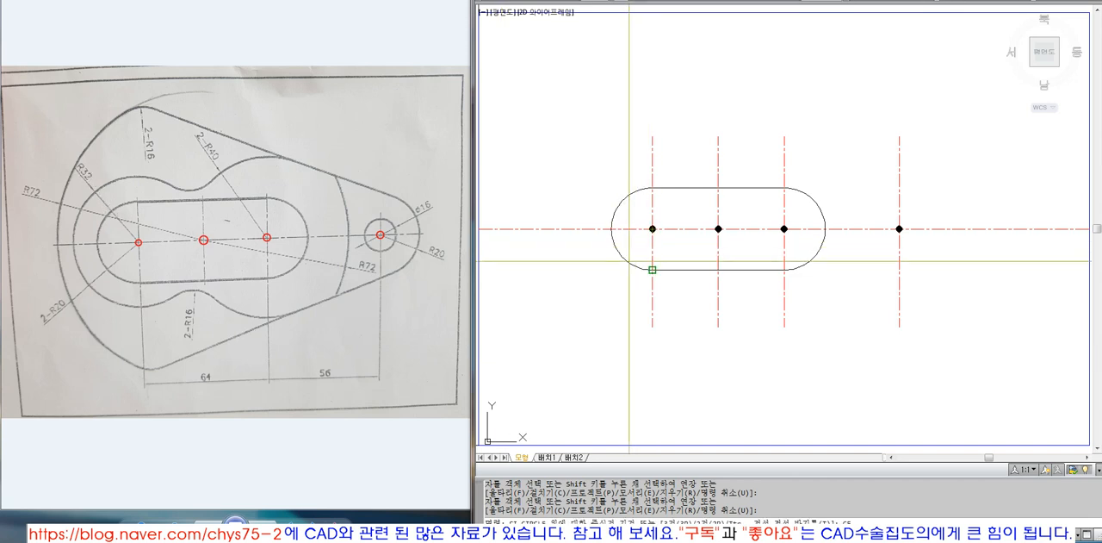
pyautogui.click(653, 228)
pyautogui.write('32')
pyautogui.press('Return')
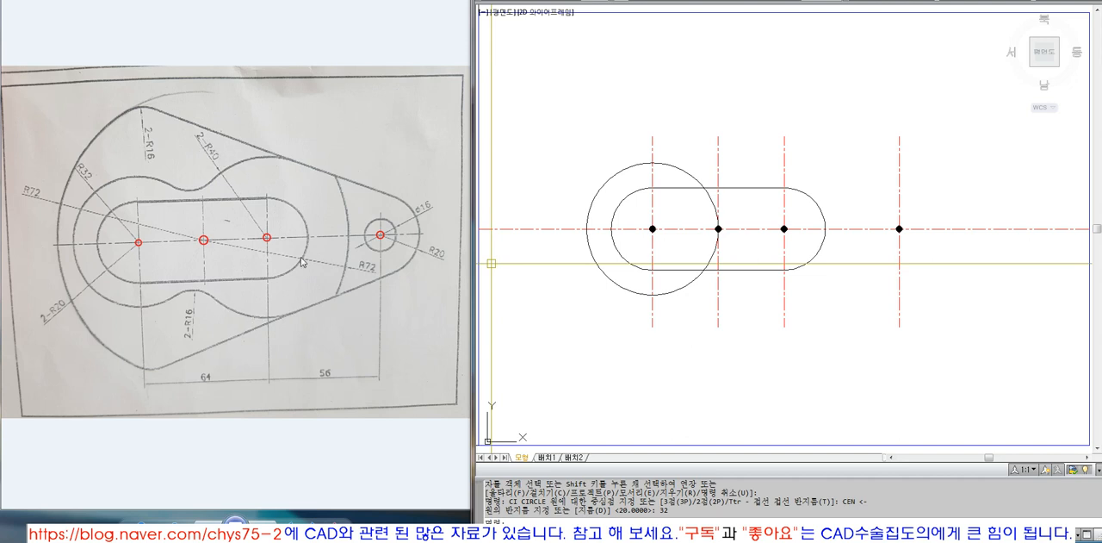
# Draw a radius 40 circle centred on the third centre mark
pyautogui.write('ci')
pyautogui.press('space')
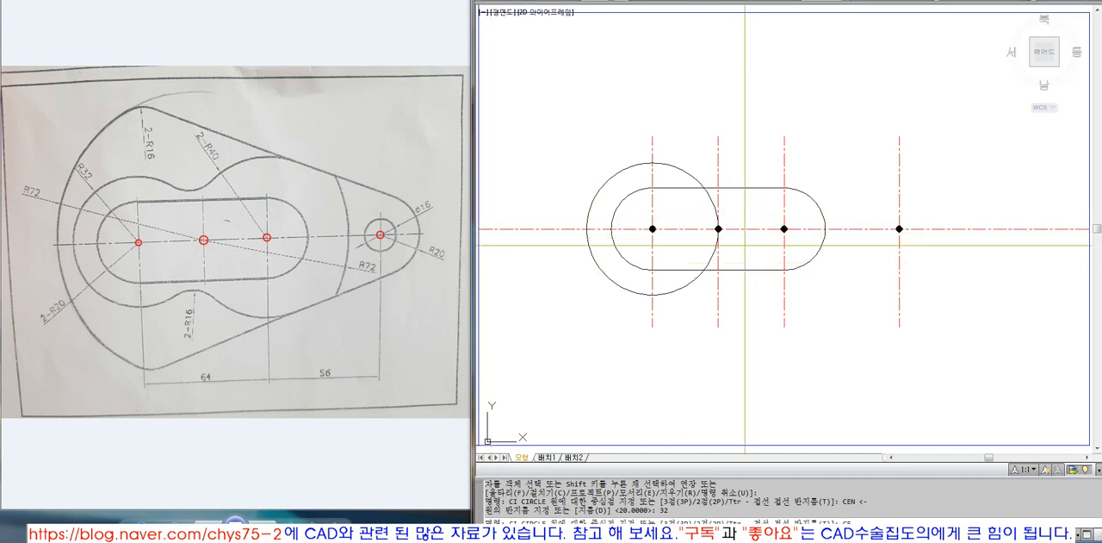
pyautogui.click(785, 229)
pyautogui.write('40')
pyautogui.press('Return')
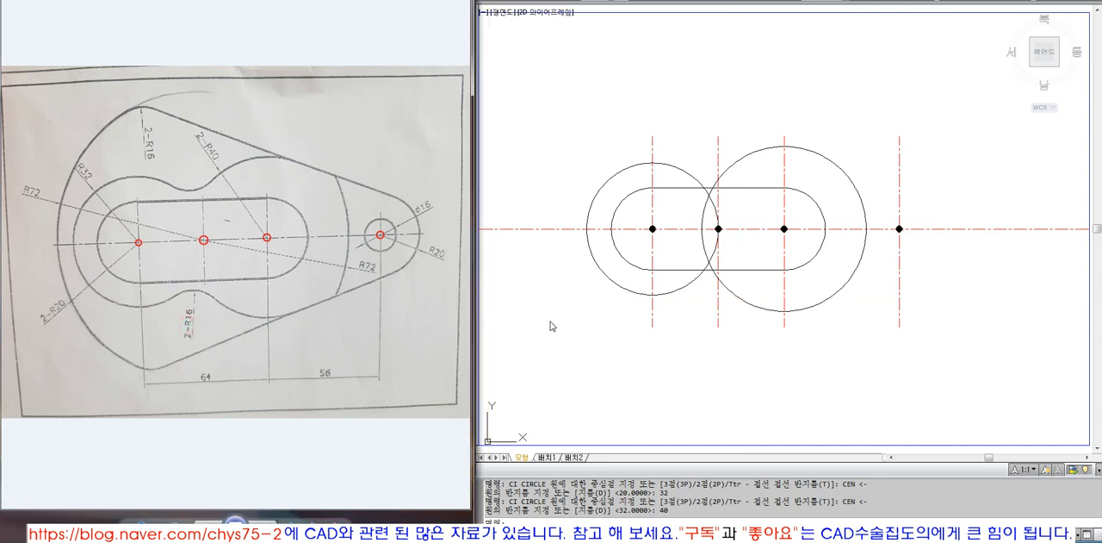
# Draw a radius 16 circle tangent to the undersides of the radius 32 and radius 40 circles
pyautogui.write('ci')
pyautogui.press('space')
pyautogui.write('TTR')
pyautogui.press('Return')
pyautogui.click(684, 287)
pyautogui.click(735, 295)
pyautogui.write('16')
pyautogui.press('Return')
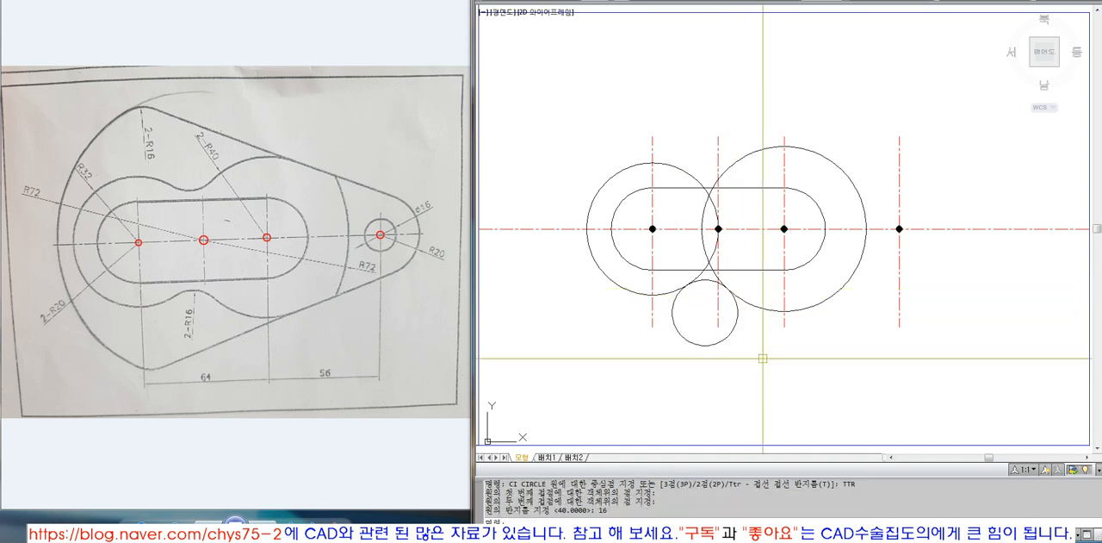
# Draw a matching radius 16 circle tangent to the upper sides of the radius 32 and radius 40 circles
pyautogui.press('space')
pyautogui.write('TTR')
pyautogui.press('Return')
pyautogui.click(687, 170)
pyautogui.click(734, 162)
pyautogui.write('16')
pyautogui.press('Return')
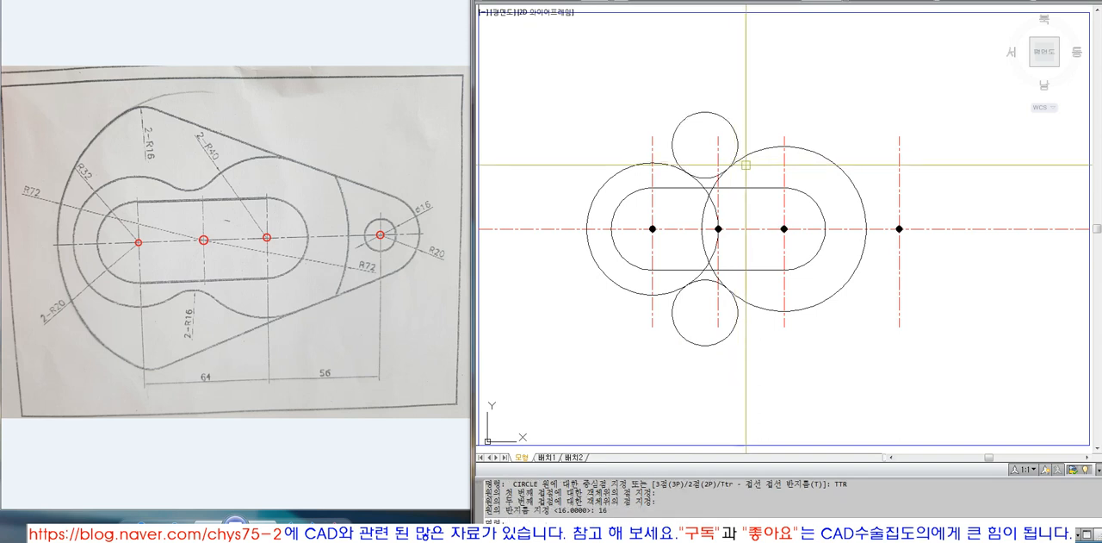
# Trim the overlapping inner arcs of the radius 32 and radius 40 circles, using both radius 16 circles as cutting edges
pyautogui.write('t')
pyautogui.press('space')
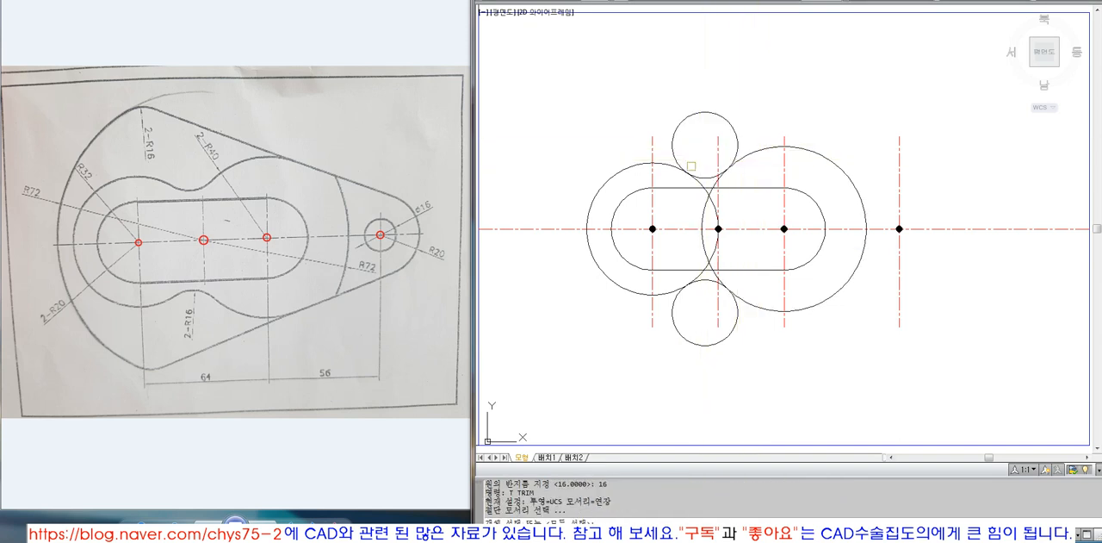
pyautogui.click(703, 177)
pyautogui.click(706, 280)
pyautogui.press('space')
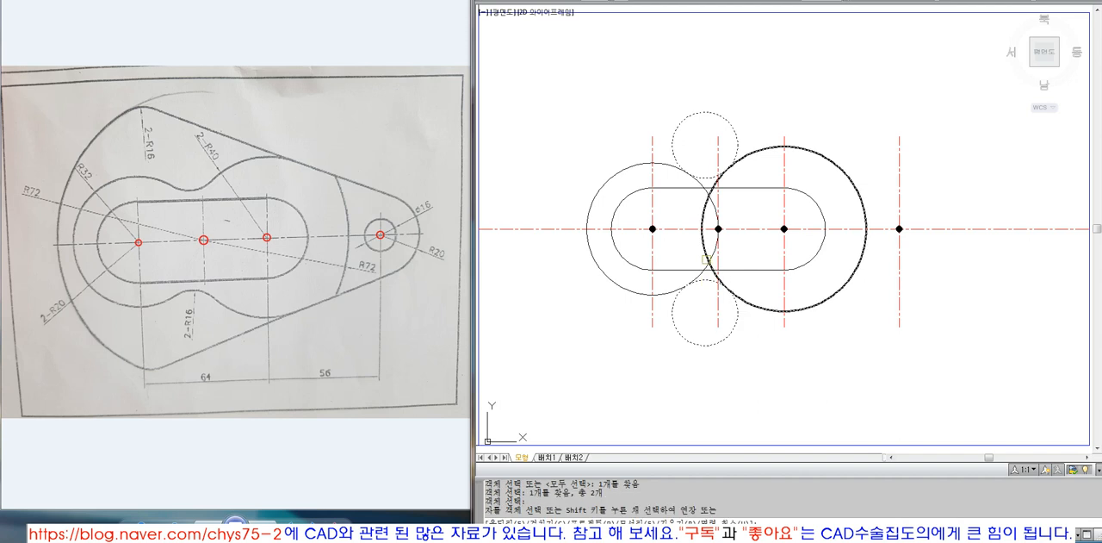
pyautogui.click(704, 250)
pyautogui.click(713, 255)
# Trim the outer portions of both radius 16 circles, leaving concave arcs that blend the two large arcs
pyautogui.click(667, 166)
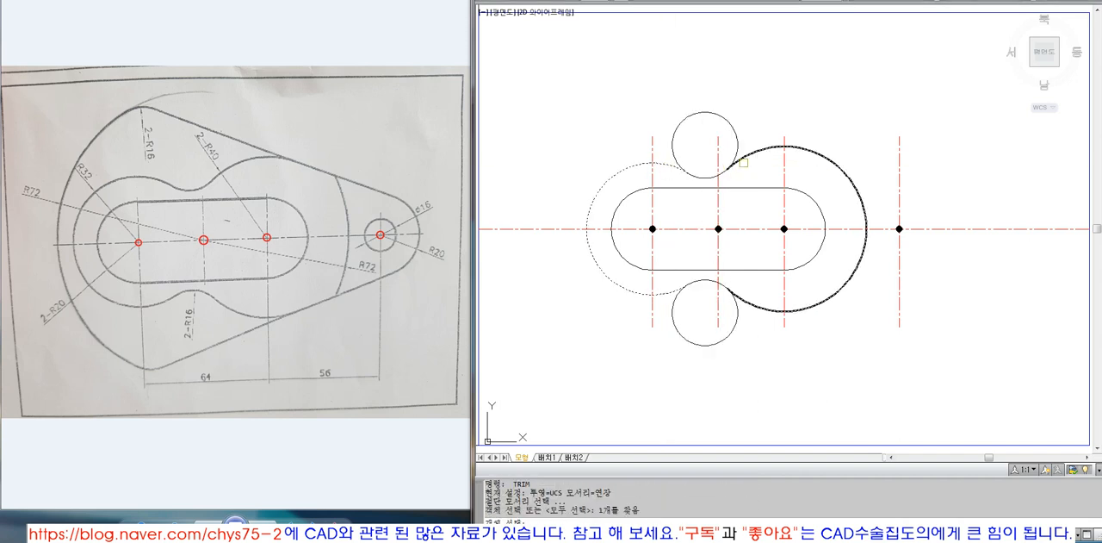
pyautogui.click(742, 160)
pyautogui.press('space')
pyautogui.click(738, 145)
pyautogui.press('space')
pyautogui.press('space')
pyautogui.click(744, 298)
pyautogui.press('space')
pyautogui.click(672, 310)
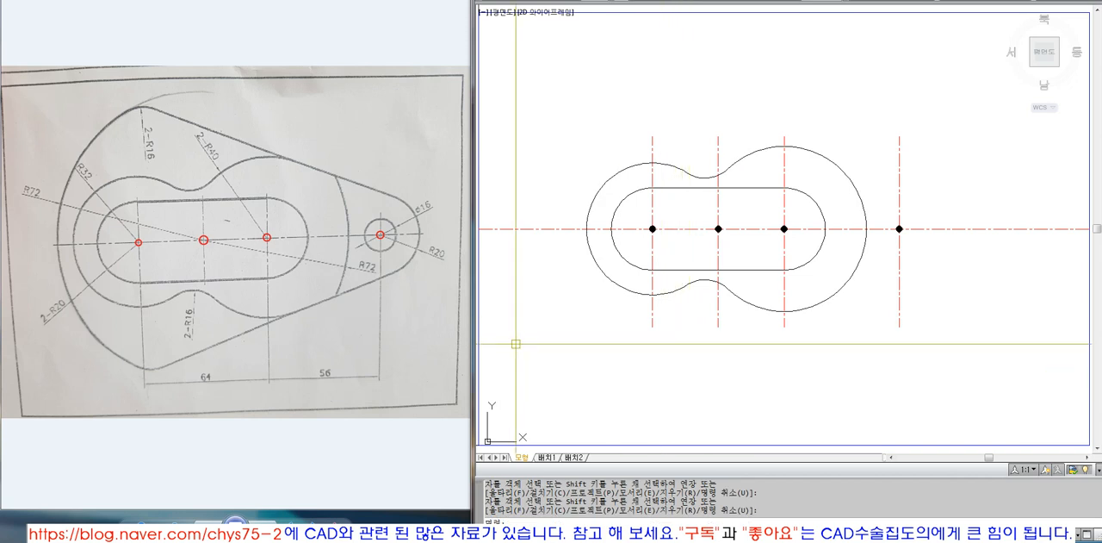
pyautogui.click(838, 165)
pyautogui.press('Escape')
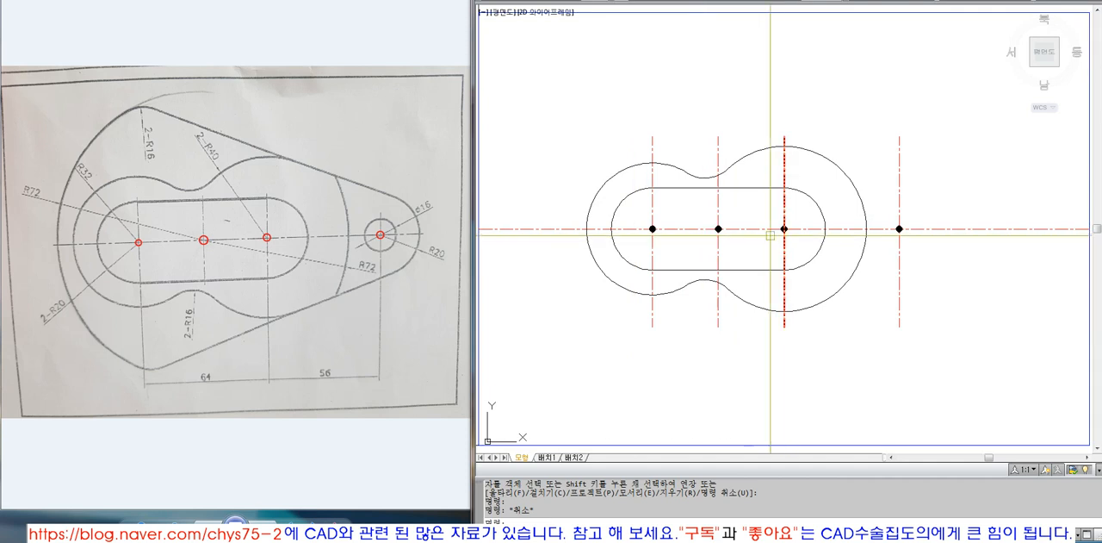
# Draw a radius 72 circle centred on the second centre mark
pyautogui.write('CI')
pyautogui.press('space')
pyautogui.write('CEN')
pyautogui.press('space')
pyautogui.click(717, 228)
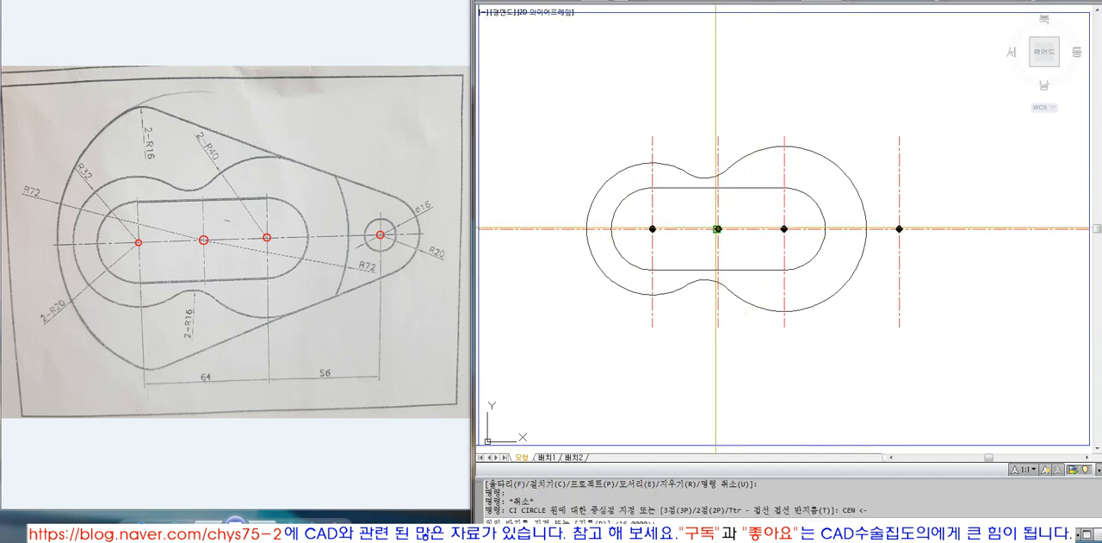
pyautogui.write('72')
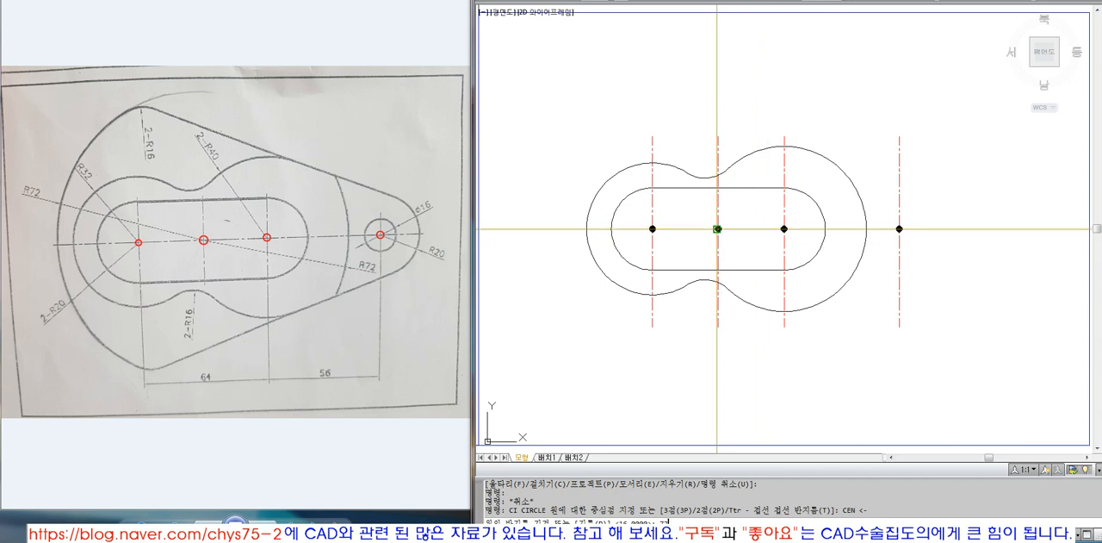
pyautogui.press('Return')
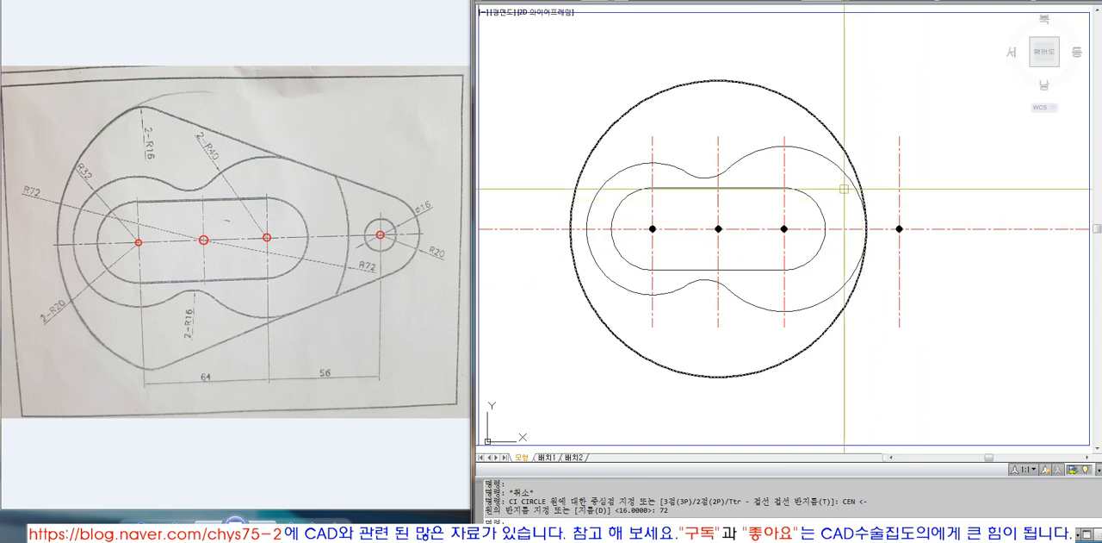
pyautogui.click(866, 234)
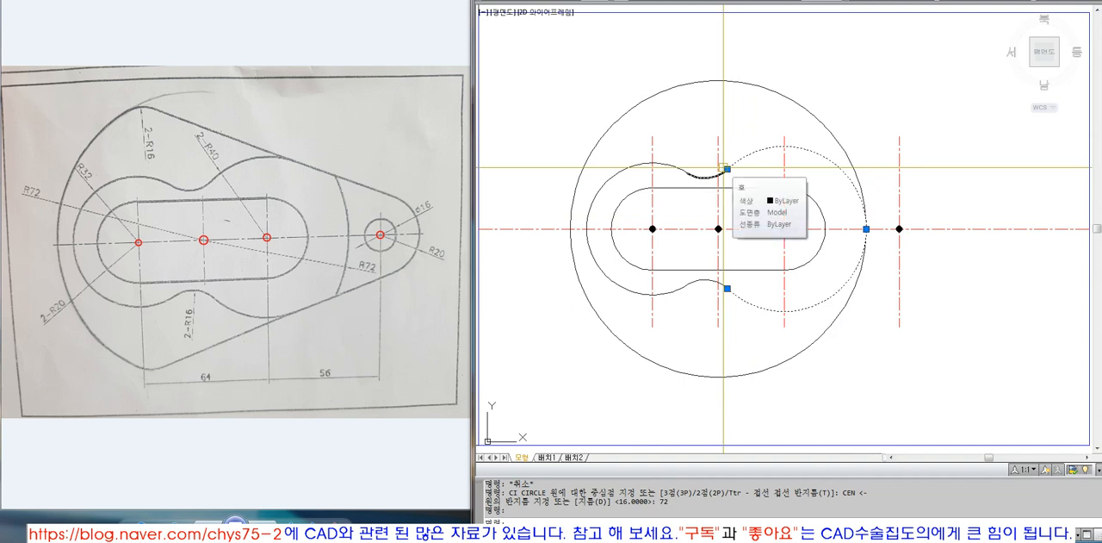
pyautogui.press('Escape')
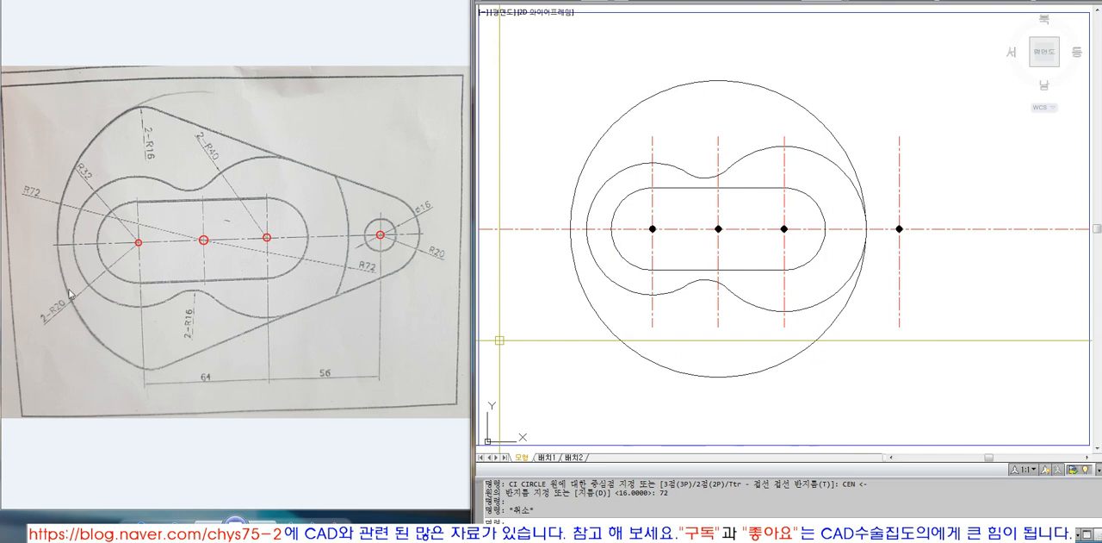
pyautogui.click(597, 319)
pyautogui.press('Escape')
pyautogui.click(597, 320)
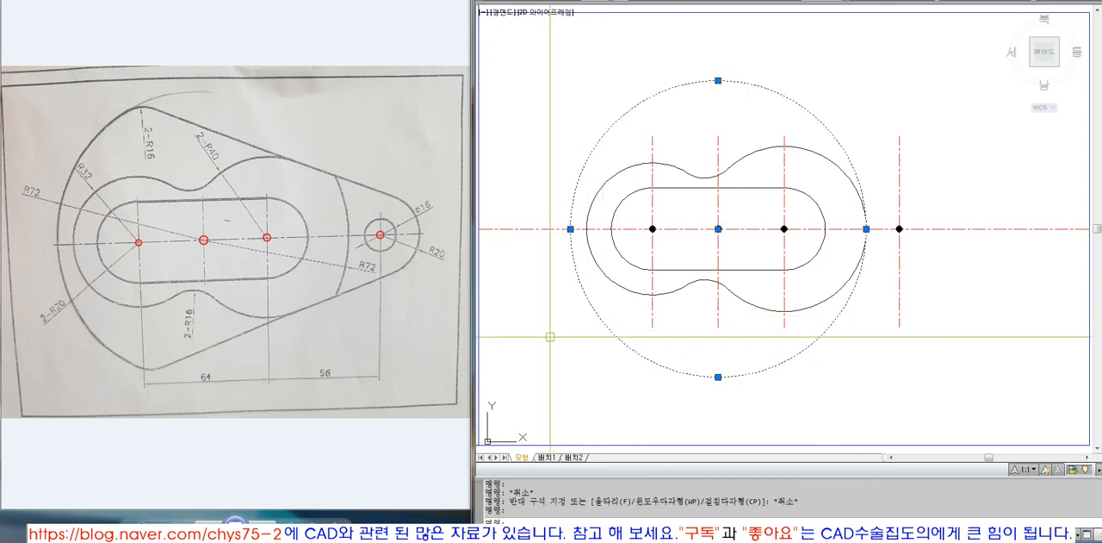
pyautogui.press('Escape')
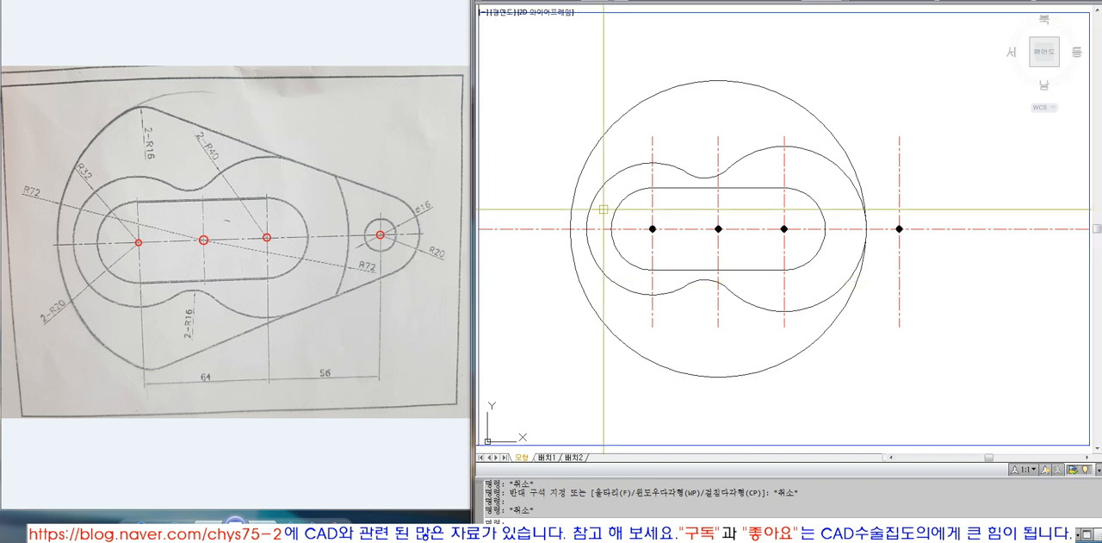
# Draw a radius 20 circle centred on the rightmost centre mark
pyautogui.write('c')
pyautogui.press('Return')
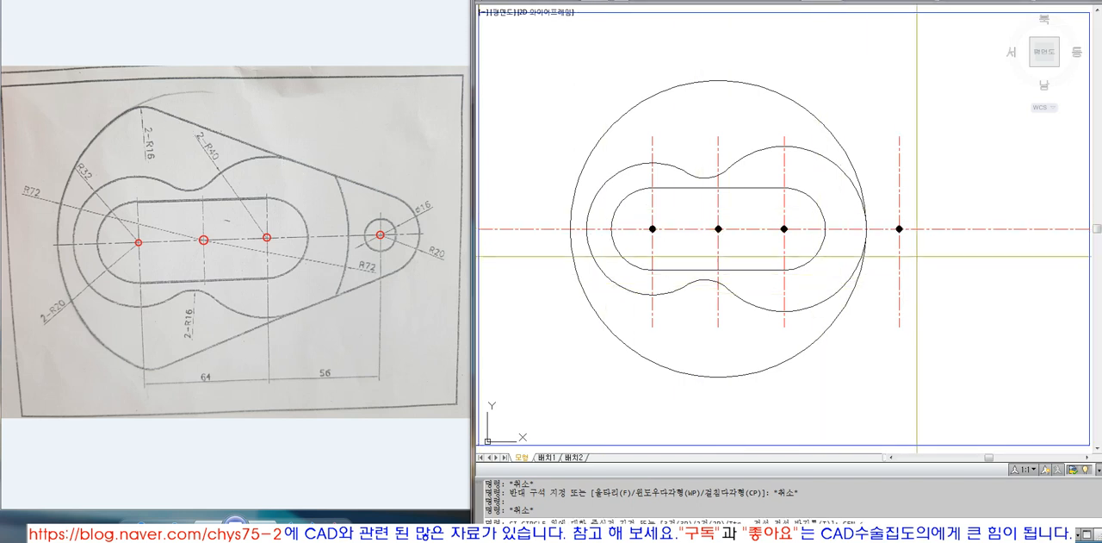
pyautogui.click(899, 228)
pyautogui.write('20')
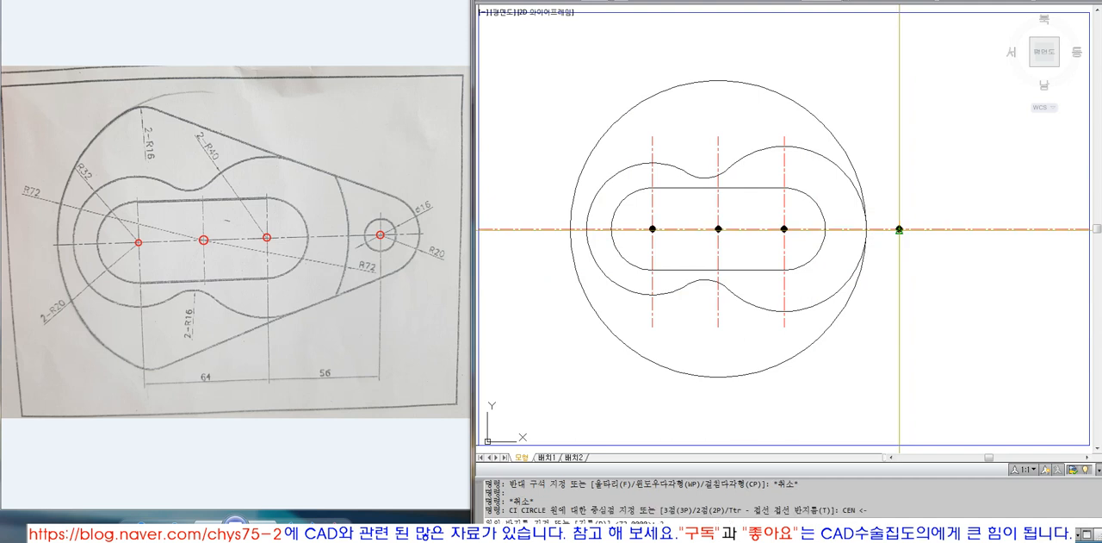
pyautogui.press('Return')
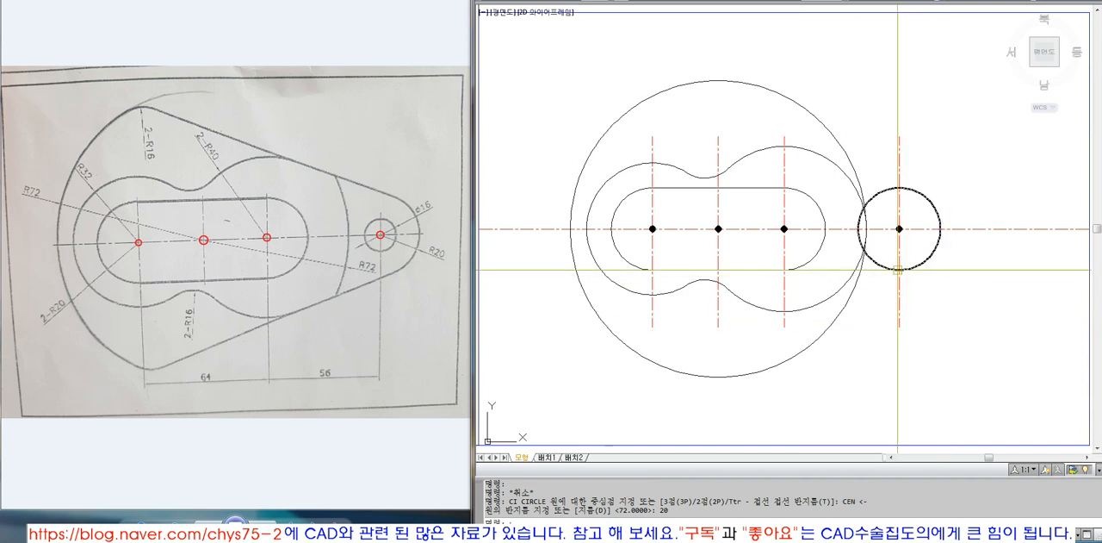
pyautogui.write('l')
pyautogui.press('Return')
pyautogui.press('Escape')
pyautogui.click(910, 269)
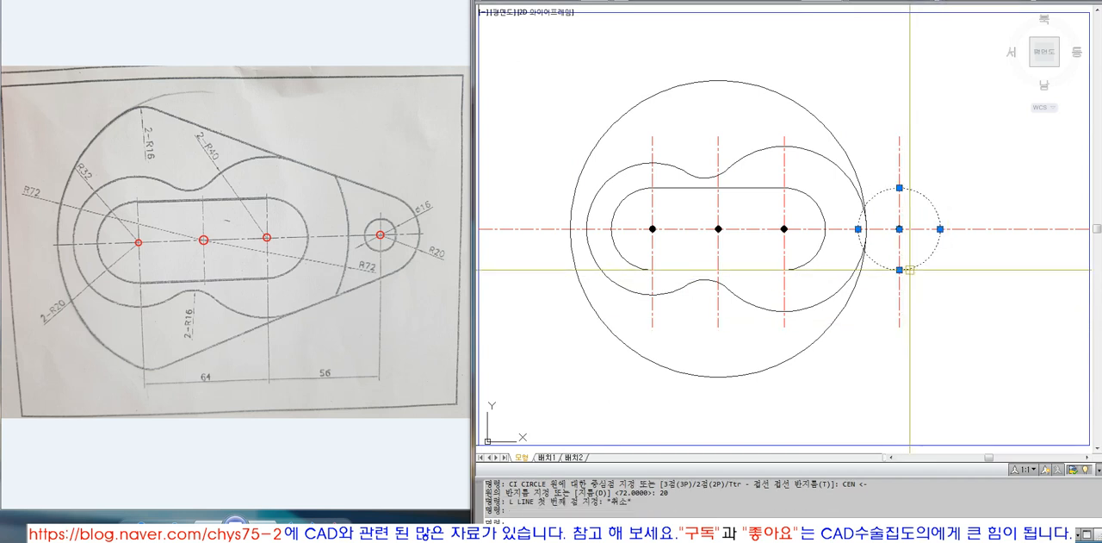
pyautogui.press('Escape')
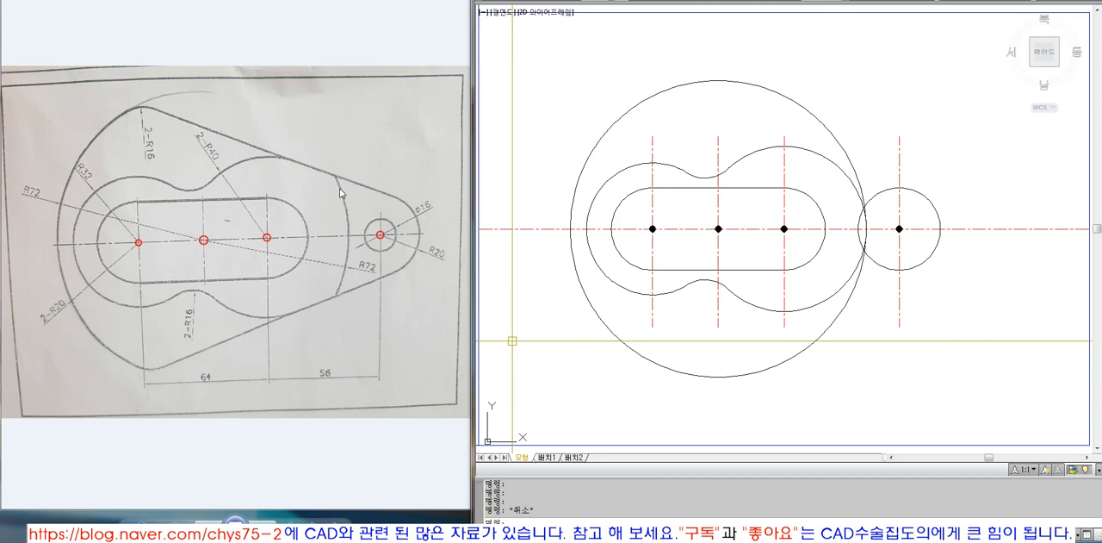
pyautogui.press('Escape')
pyautogui.write('L')
pyautogui.press('space')
pyautogui.write('TAN')
pyautogui.press('Escape')
pyautogui.press('Escape')
pyautogui.write('L')
pyautogui.press('space')
pyautogui.write('TAN')
pyautogui.press('space')
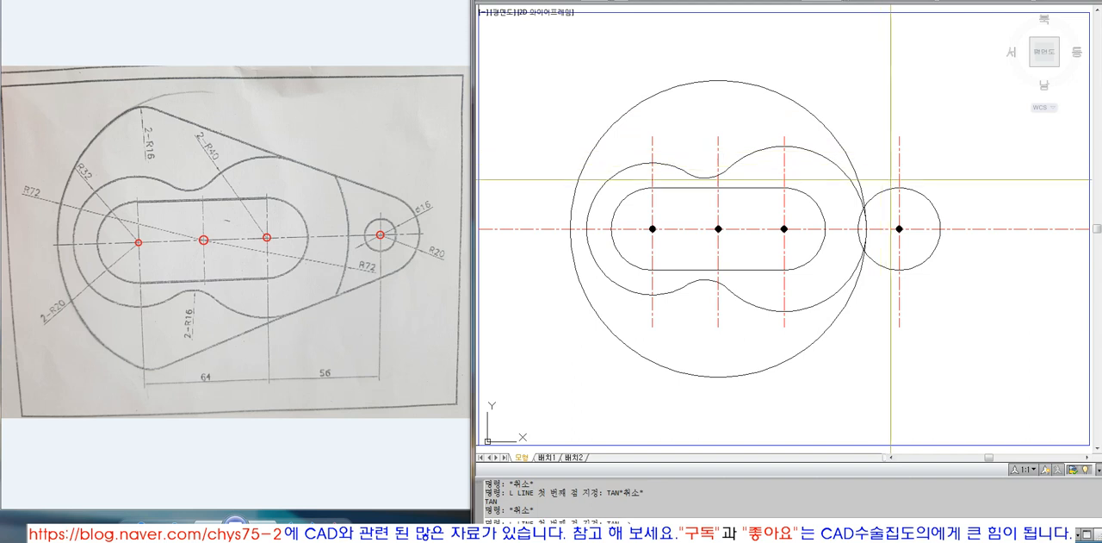
pyautogui.click(908, 186)
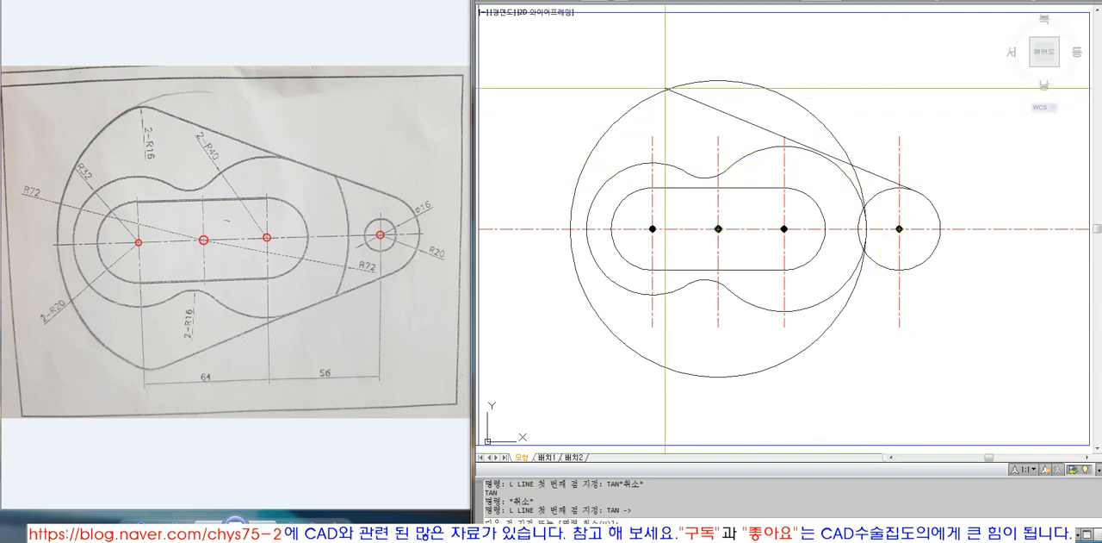
pyautogui.write('TAN ->')
pyautogui.press('space')
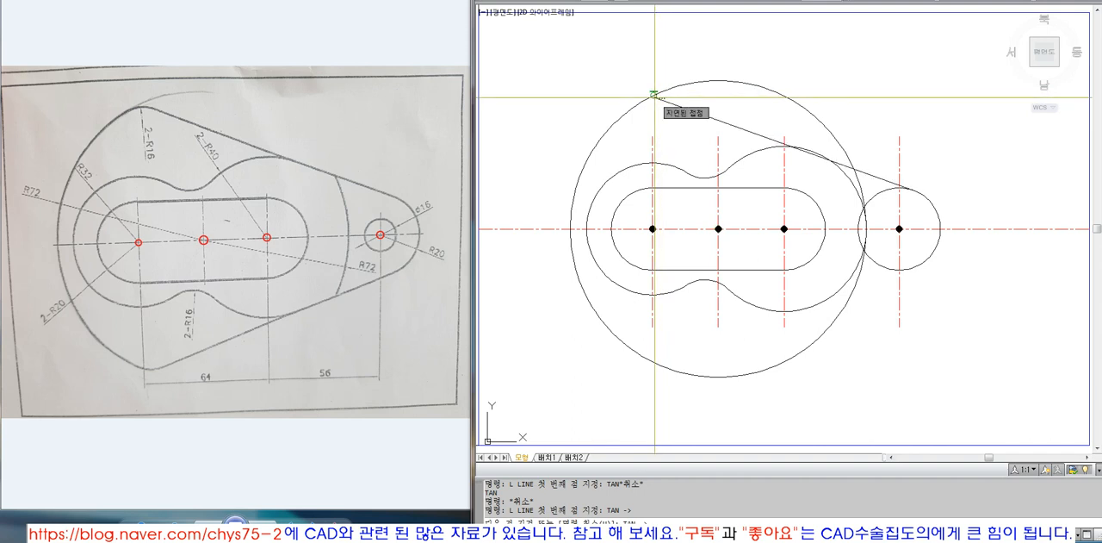
pyautogui.press('Escape')
pyautogui.press('Escape')
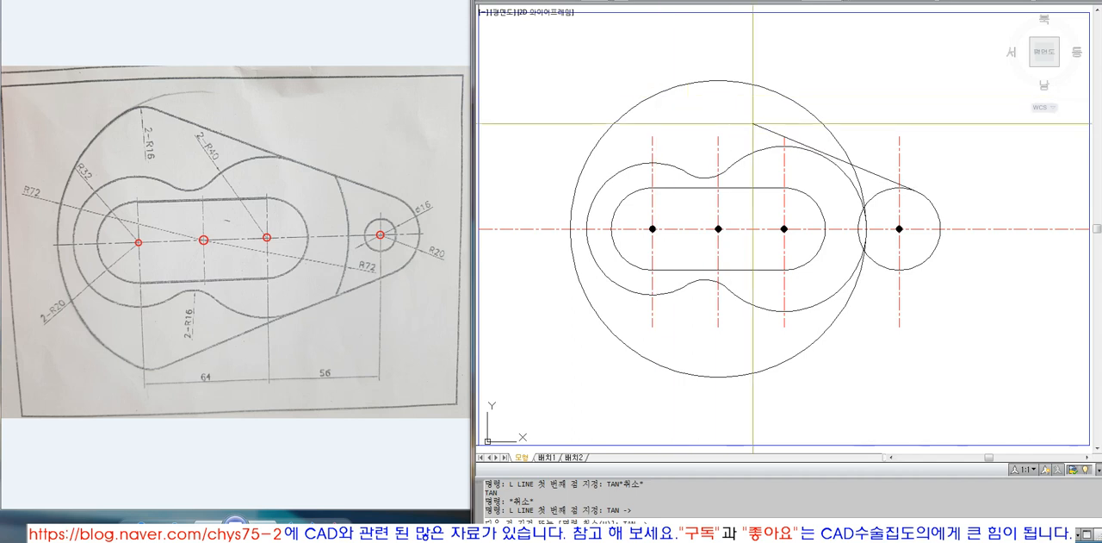
pyautogui.click(815, 155)
pyautogui.press('Escape')
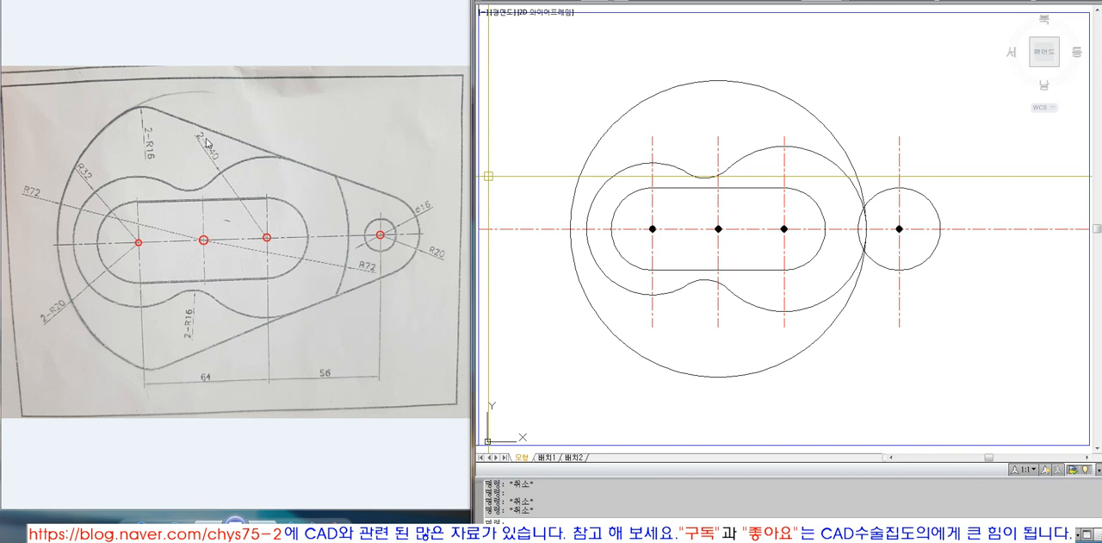
# Erase the radius 72 circle to clear the area around the radius 40 arc
pyautogui.click(786, 98)
pyautogui.write('e')
pyautogui.press('Return')
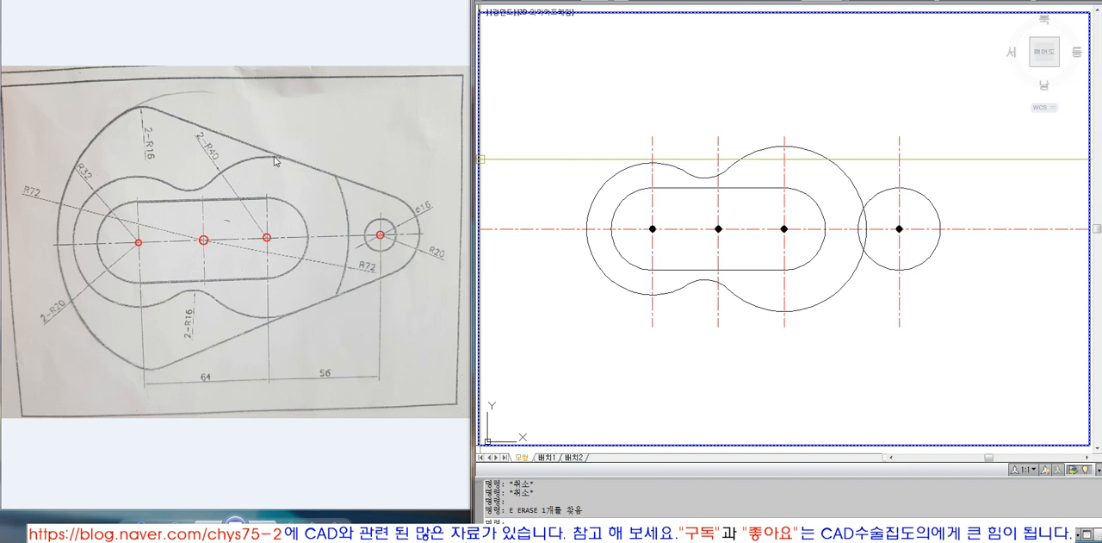
pyautogui.click(829, 159)
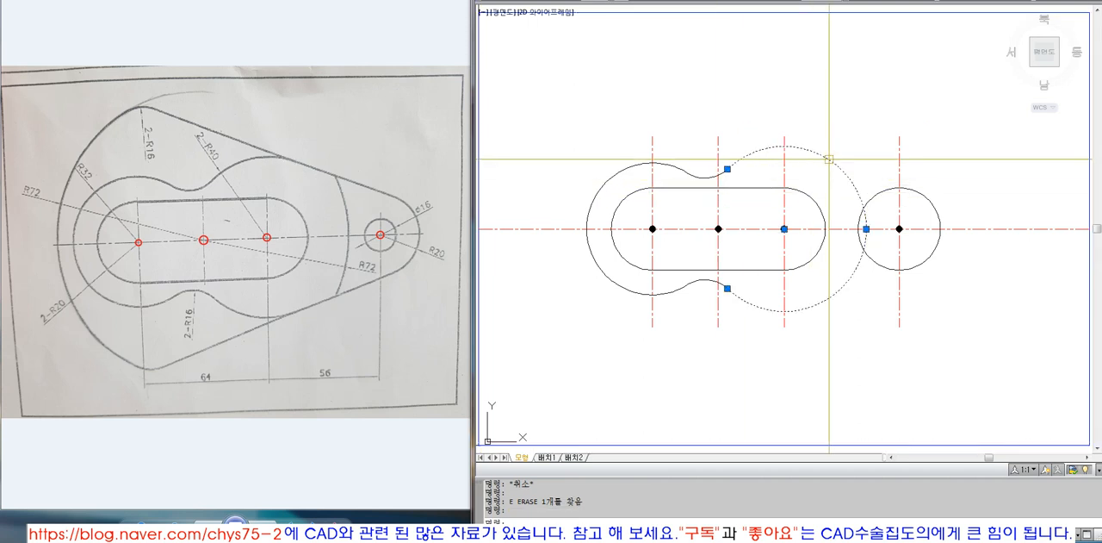
pyautogui.press('Escape')
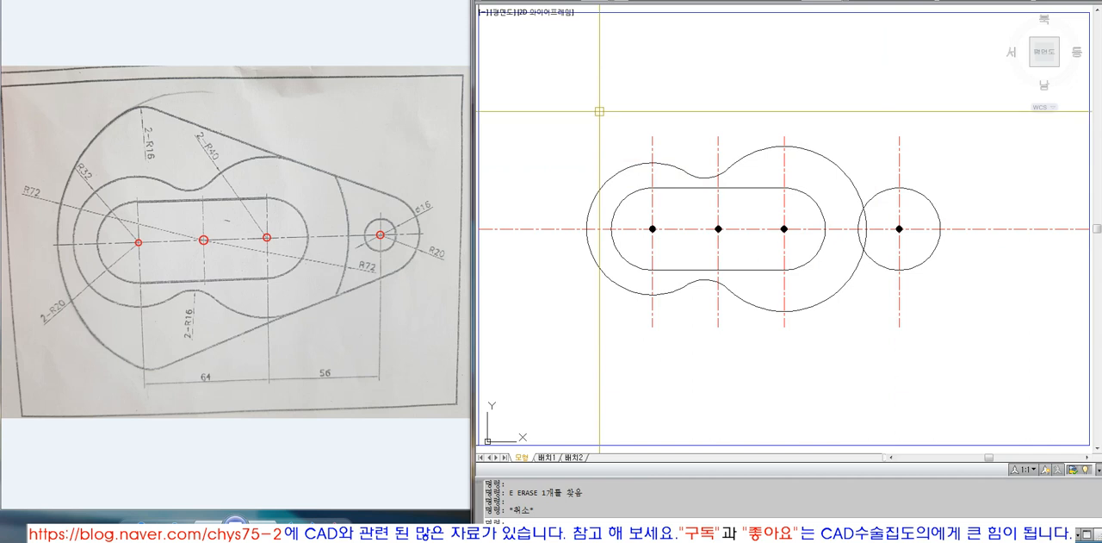
# Draw a line tangent to the upper sides of the rightmost radius 20 circle and the radius 40 arc
pyautogui.press('Escape')
pyautogui.write('L')
pyautogui.press('Return')
pyautogui.write('TAN')
pyautogui.press('Return')
pyautogui.click(910, 187)
pyautogui.write('TAN')
pyautogui.press('Return')
pyautogui.click(812, 154)
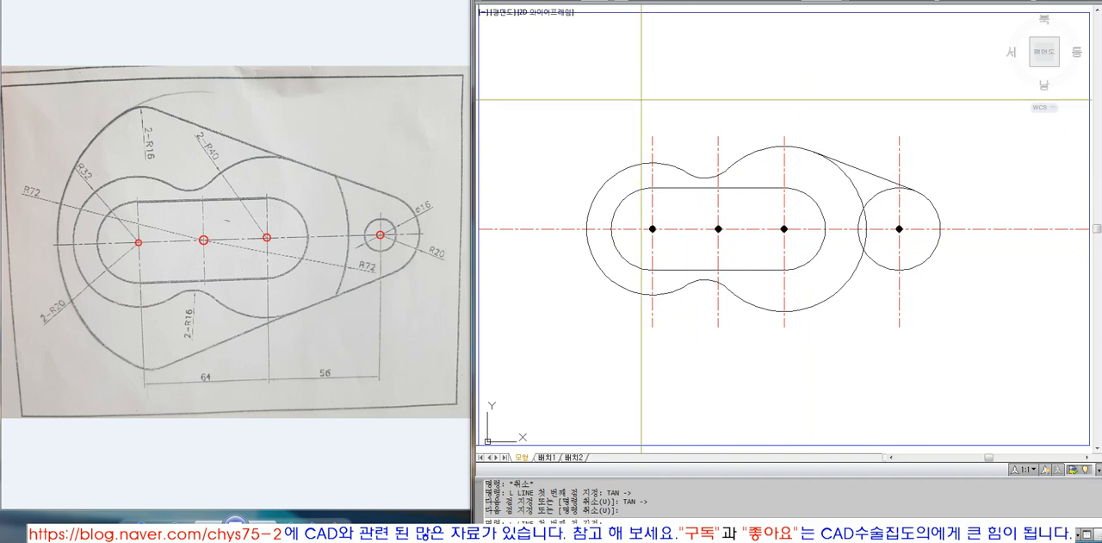
pyautogui.press('Escape')
# Redraw the radius 72 circle centred on the second centre mark
pyautogui.press('Escape')
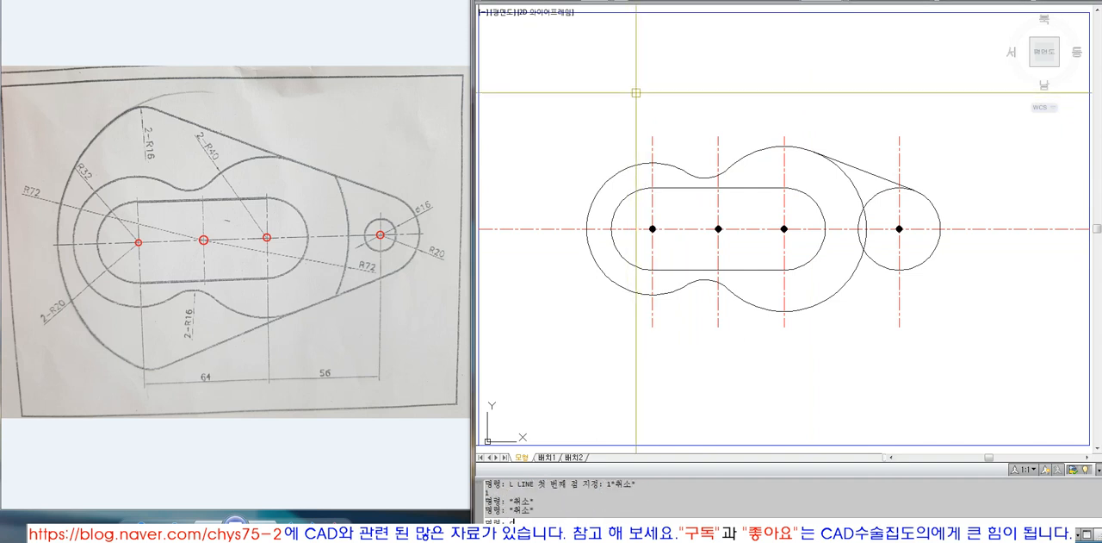
pyautogui.write('C')
pyautogui.press('Escape')
pyautogui.press('Escape')
pyautogui.write('C')
pyautogui.press('Escape')
pyautogui.press('Escape')
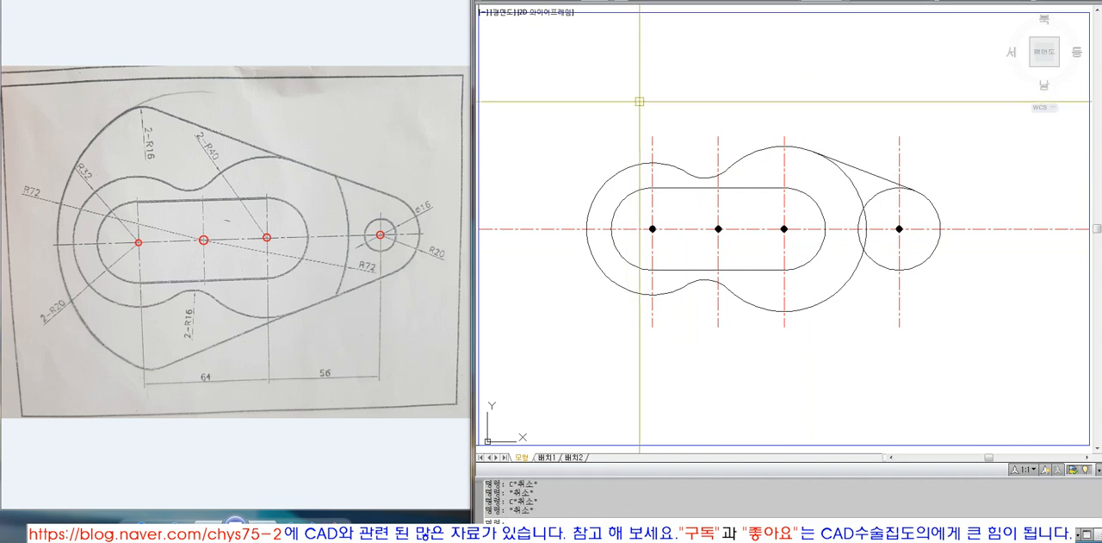
pyautogui.press('Return')
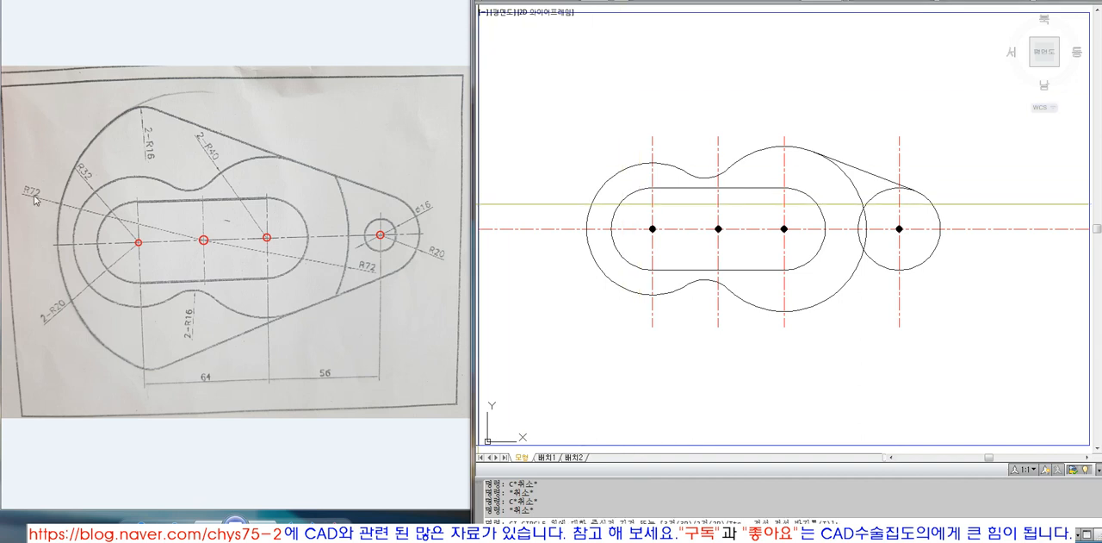
pyautogui.write('CEN 의')
pyautogui.press('Return')
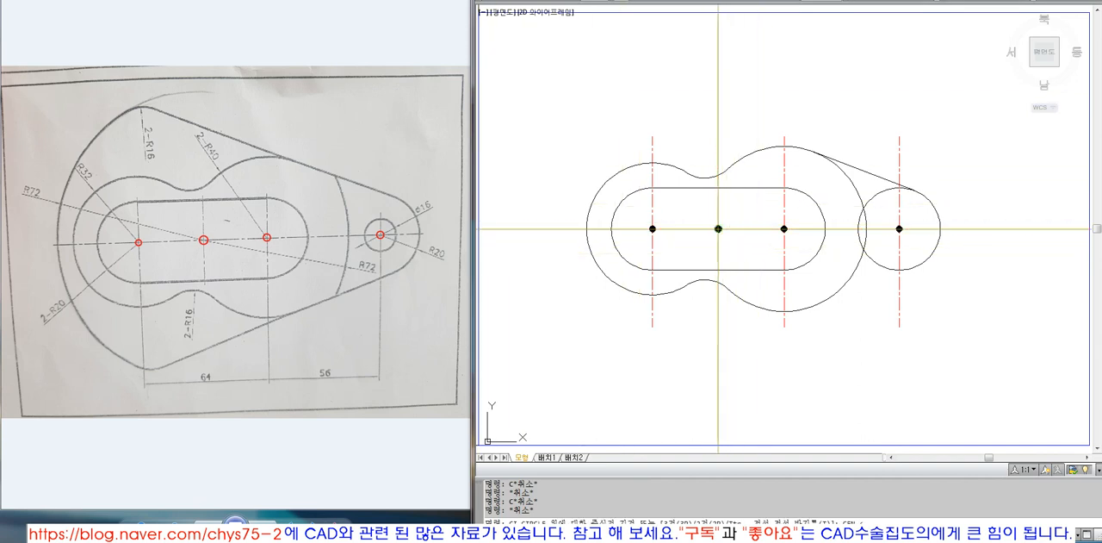
pyautogui.click(718, 228)
pyautogui.write('72')
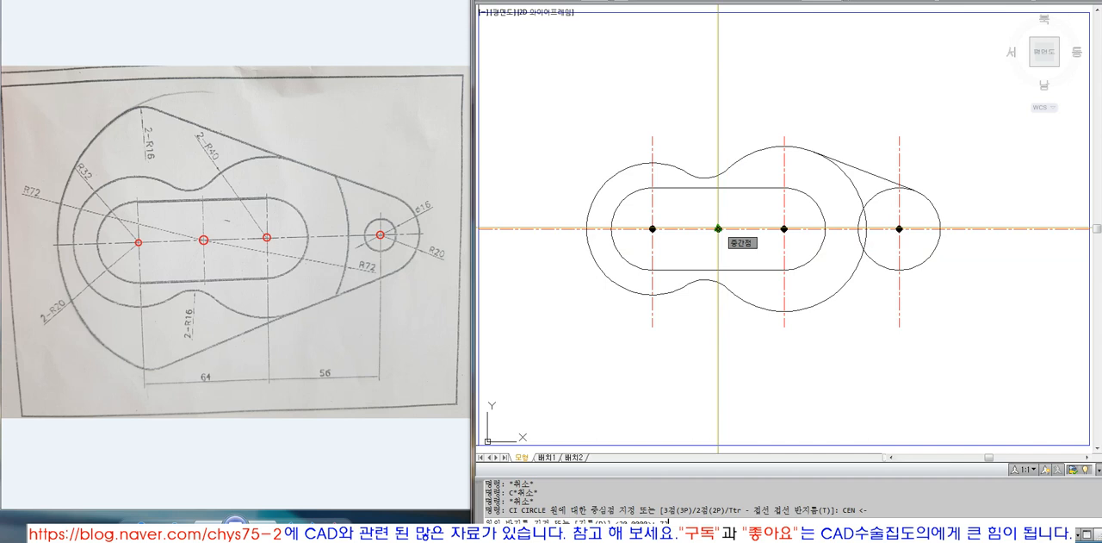
pyautogui.press('Return')
# Extend the upper tangent line to the radius 72 circle
pyautogui.write('ex')
pyautogui.press('Return')
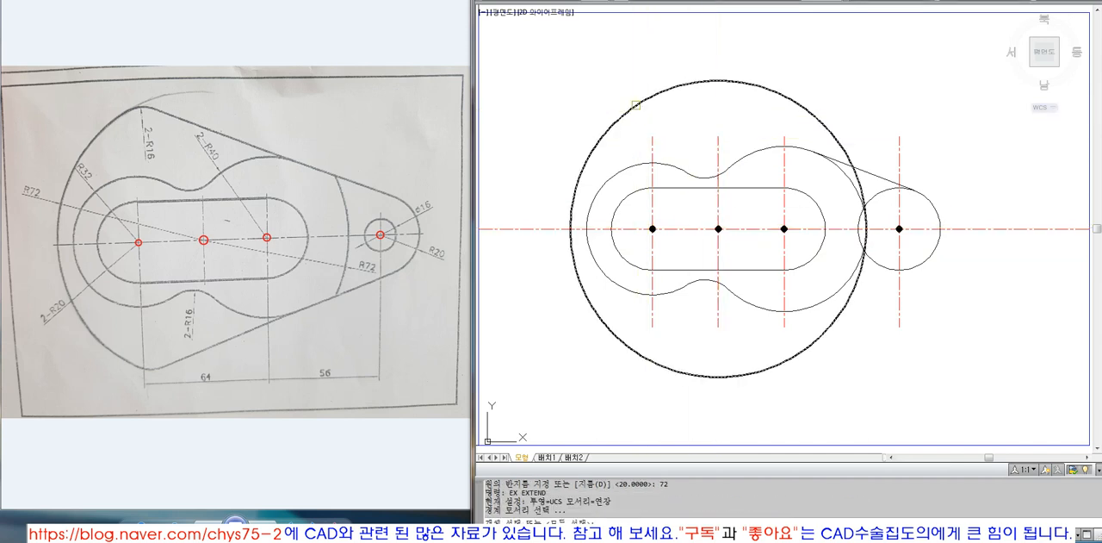
pyautogui.click(634, 103)
pyautogui.press('Return')
pyautogui.click(840, 159)
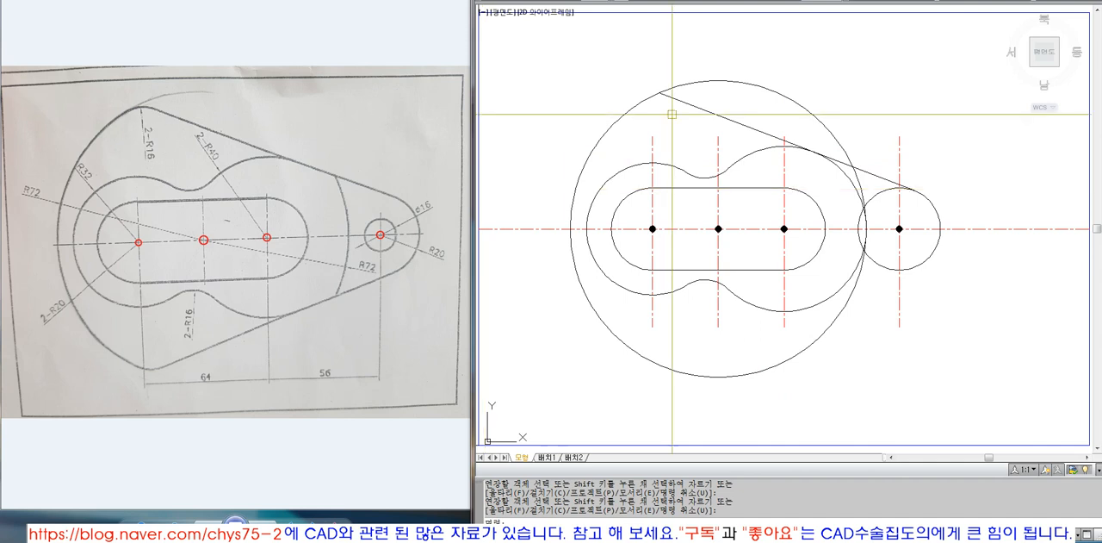
# Draw a radius 16 circle tangent to the radius 72 circle and the upper tangent line, inside their corner
pyautogui.write('ci')
pyautogui.press('space')
pyautogui.write('ttr')
pyautogui.press('space')
pyautogui.click(642, 107)
pyautogui.click(685, 104)
pyautogui.write('1')
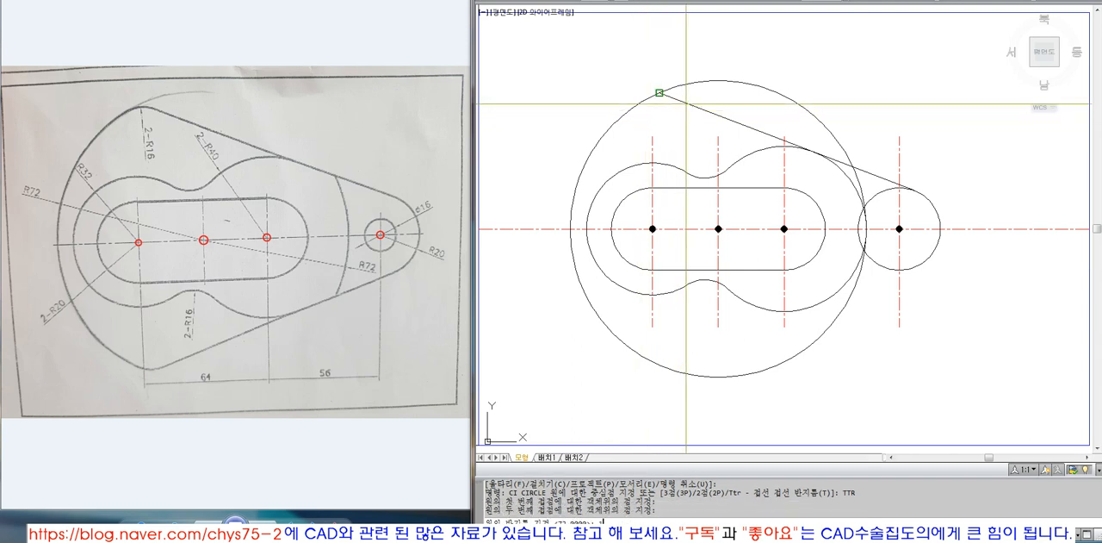
pyautogui.write('6')
pyautogui.press('Return')
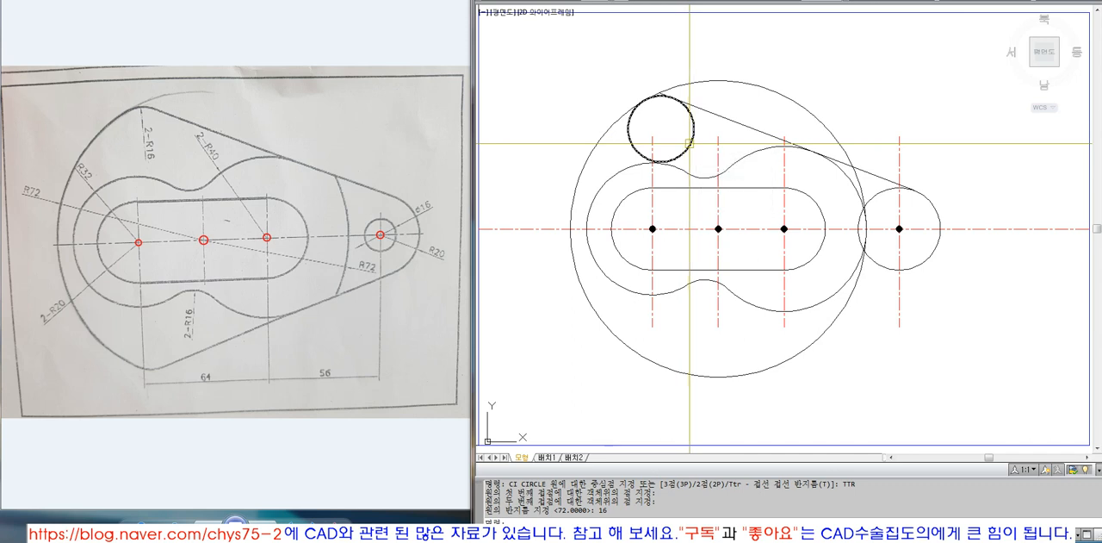
pyautogui.write('z')
pyautogui.press('Return')
pyautogui.click(539, 58)
pyautogui.click(984, 395)
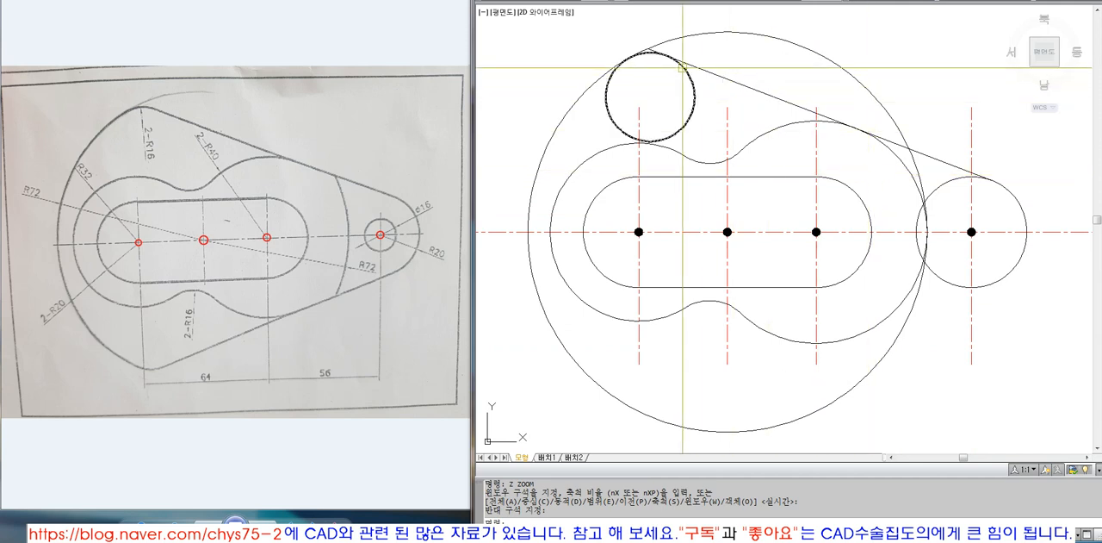
pyautogui.click(727, 80)
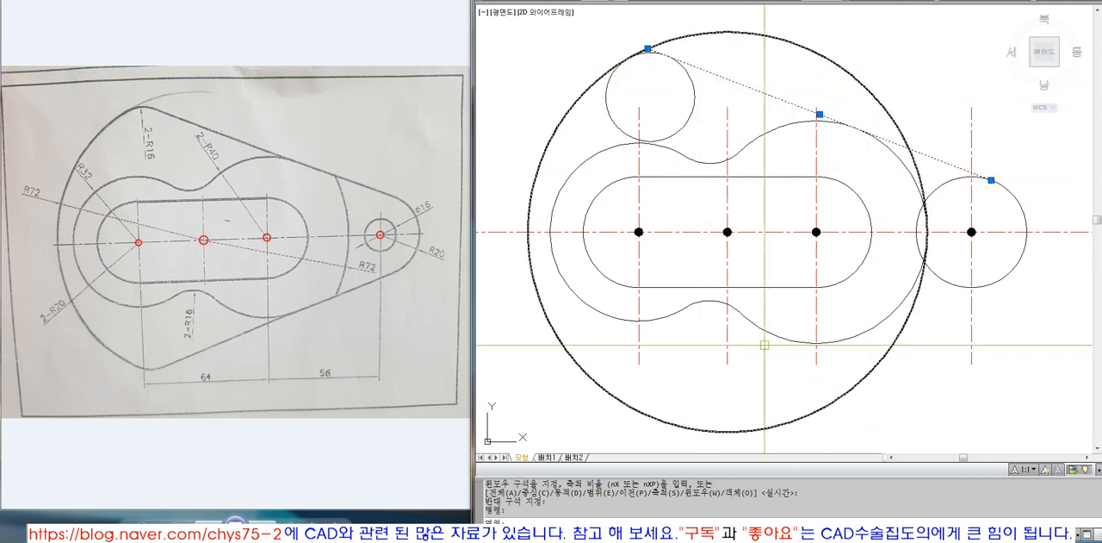
pyautogui.press('Escape')
pyautogui.press('Escape')
pyautogui.write('MI')
pyautogui.press('Return')
pyautogui.click(997, 184)
pyautogui.press('Return')
pyautogui.click(1064, 232)
pyautogui.press('F8')
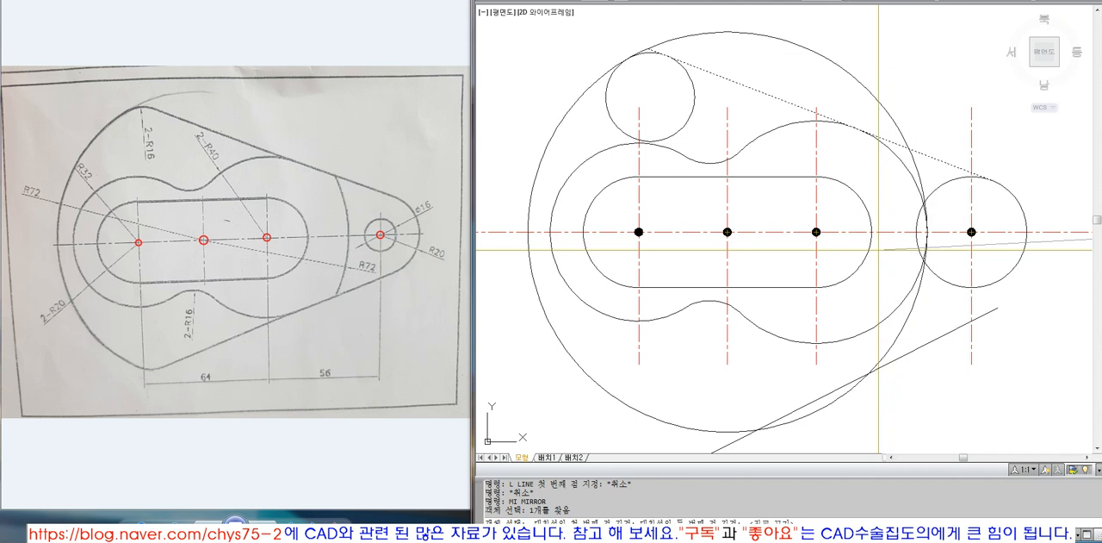
pyautogui.press('F8')
pyautogui.press('Escape')
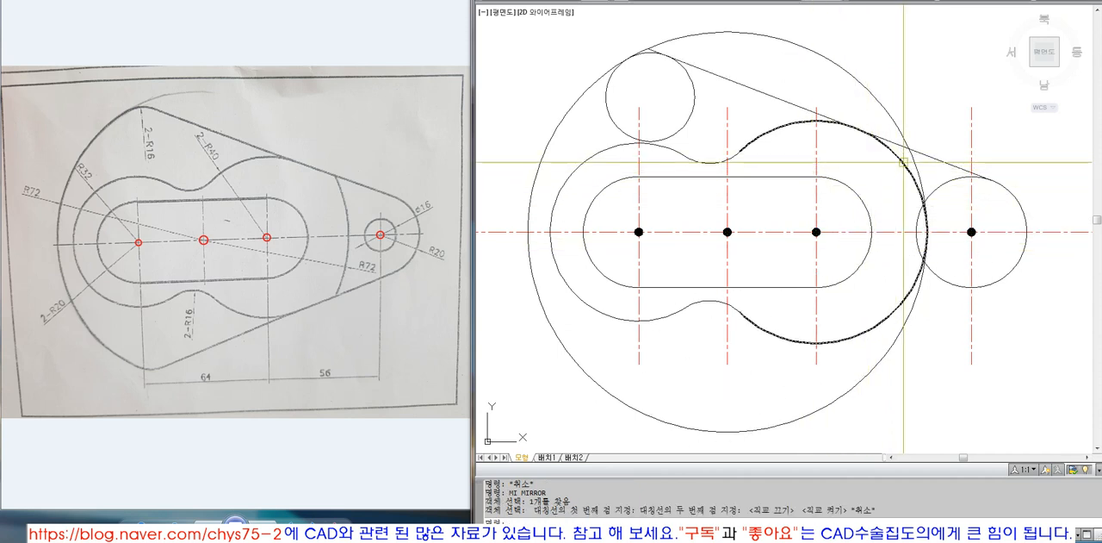
# Draw a line tangent to the lower sides of the rightmost radius 20 circle and the radius 40 arc
pyautogui.write('l')
pyautogui.press('Return')
pyautogui.write('tan')
pyautogui.press('Return')
pyautogui.click(989, 284)
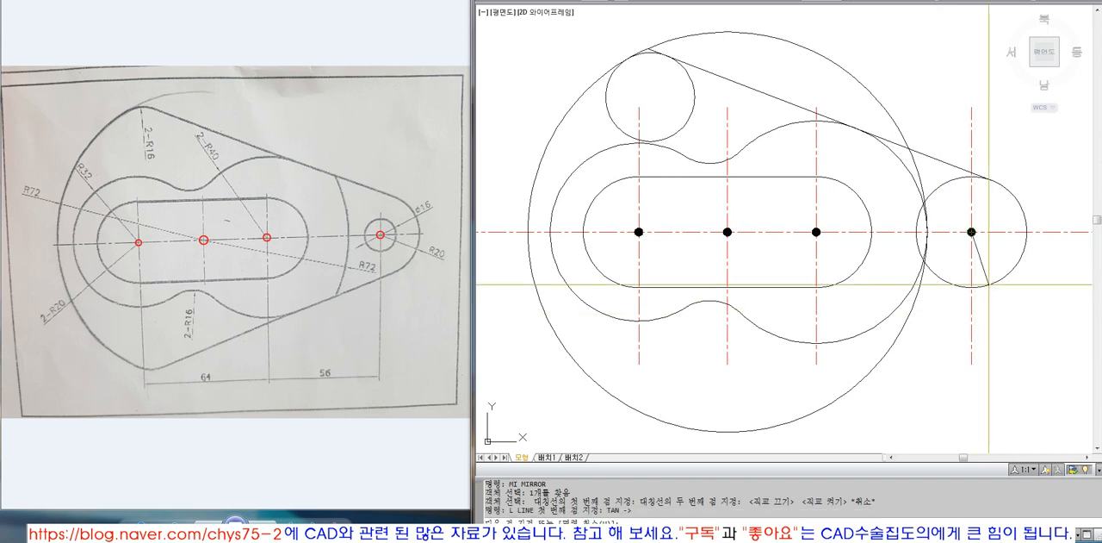
pyautogui.click(855, 334)
pyautogui.press('Return')
# Extend the lower tangent line to the radius 72 circle
pyautogui.write('ex')
pyautogui.press('Return')
pyautogui.click(591, 379)
pyautogui.press('Return')
pyautogui.click(870, 329)
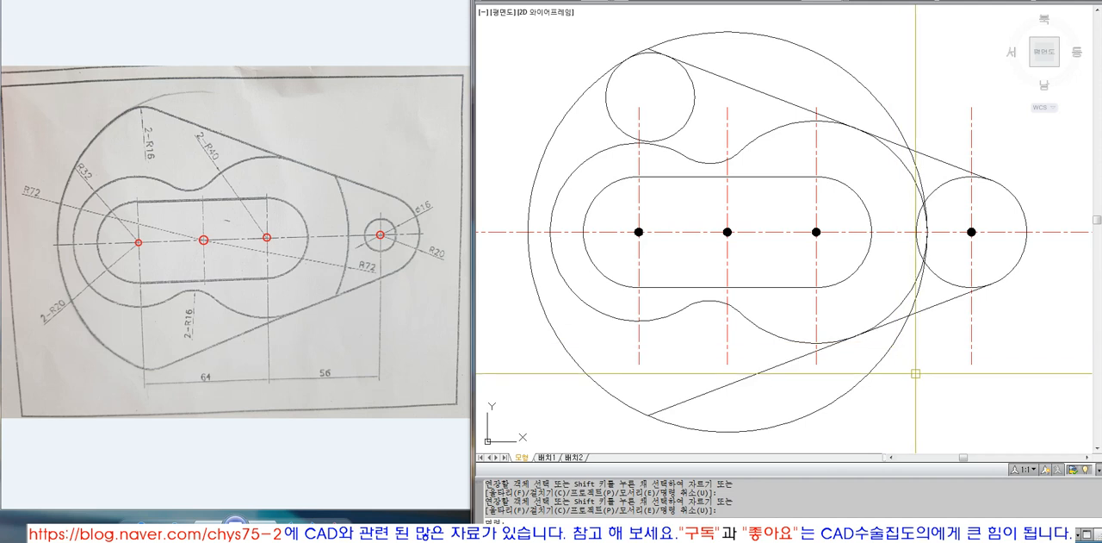
# Draw a radius 16 circle tangent to the lower tangent line and the radius 72 circle, inside their corner
pyautogui.write('ci')
pyautogui.press('Return')
pyautogui.write('ttr')
pyautogui.press('Return')
pyautogui.click(662, 410)
pyautogui.click(634, 409)
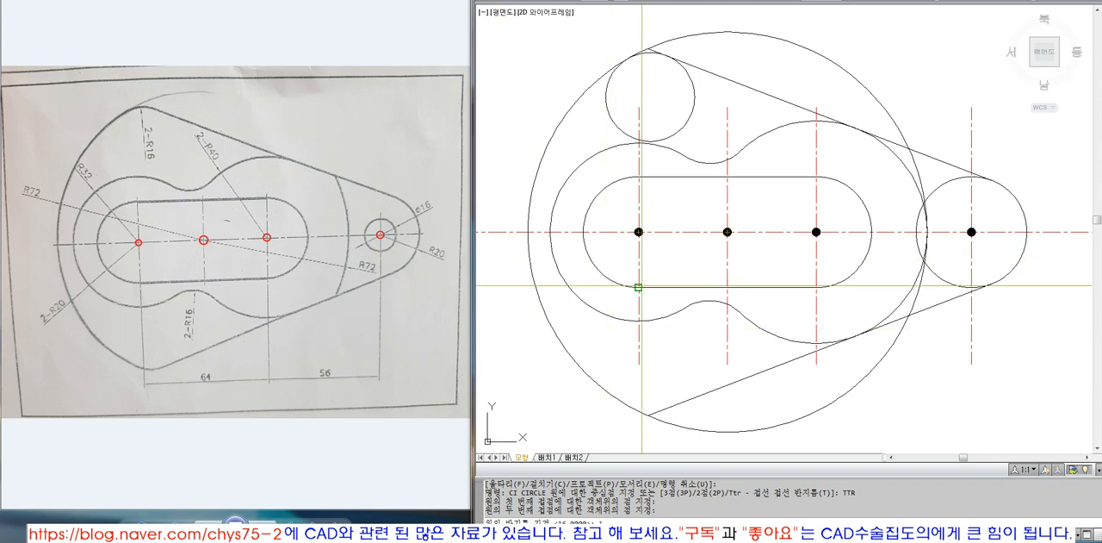
pyautogui.write('16')
pyautogui.press('Return')
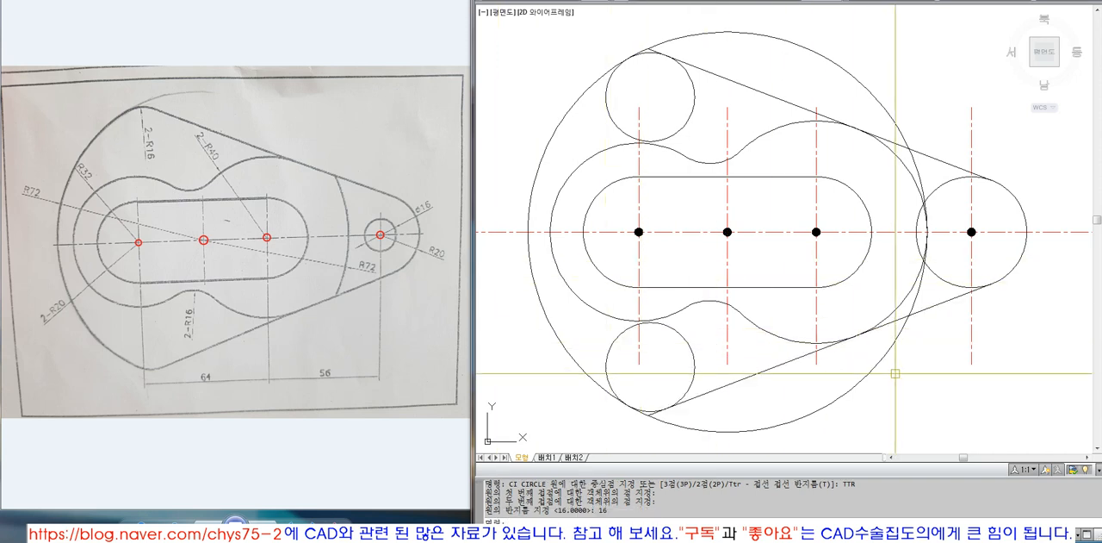
# Trim the radius 40 arc between its two tangent points and the radius 72 circle outside the tangent lines, using both lines as cutting edges
pyautogui.write('tr')
pyautogui.press('Return')
pyautogui.click(912, 316)
pyautogui.click(931, 159)
pyautogui.press('Return')
pyautogui.click(915, 297)
pyautogui.press('Return')
pyautogui.click(938, 161)
pyautogui.press('Return')
pyautogui.click(903, 140)
pyautogui.press('Return')
pyautogui.press('Return')
pyautogui.click(921, 311)
pyautogui.press('Return')
pyautogui.click(902, 336)
pyautogui.press('Return')
# Trim the upper radius 16 circle and the pointed corner above it, leaving a rounded corner on the outline
pyautogui.press('Return')
pyautogui.click(686, 64)
pyautogui.click(598, 74)
pyautogui.press('Return')
pyautogui.click(611, 103)
pyautogui.press('Return')
pyautogui.press('Return')
pyautogui.click(648, 52)
pyautogui.press('Return')
pyautogui.click(643, 50)
pyautogui.click(653, 48)
pyautogui.press('Return')
pyautogui.press('Return')
# Trim the lower radius 16 circle and the pointed corner below it, leaving a rounded corner on the outline
pyautogui.click(698, 392)
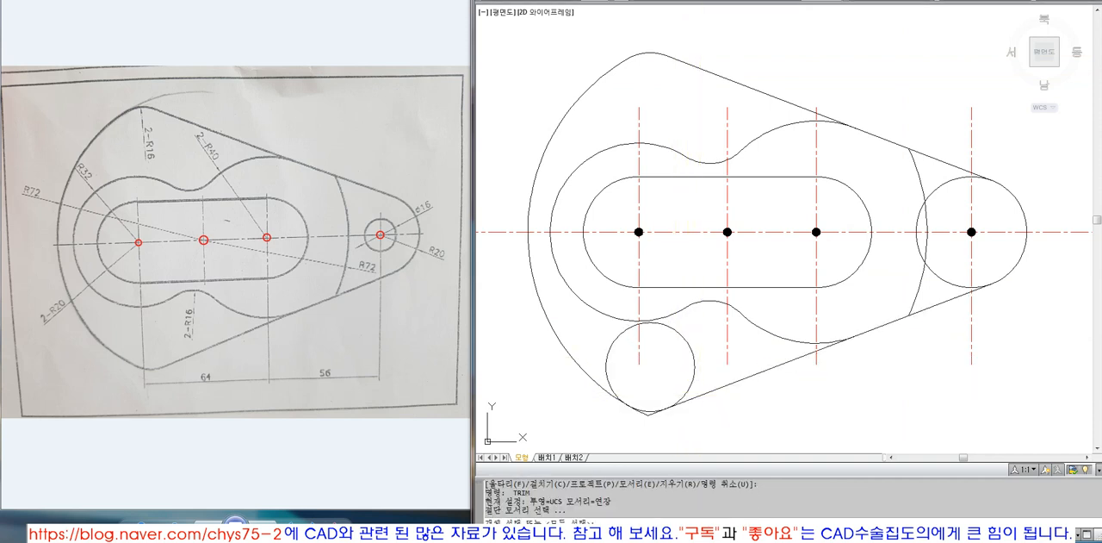
pyautogui.press('Return')
pyautogui.click(613, 392)
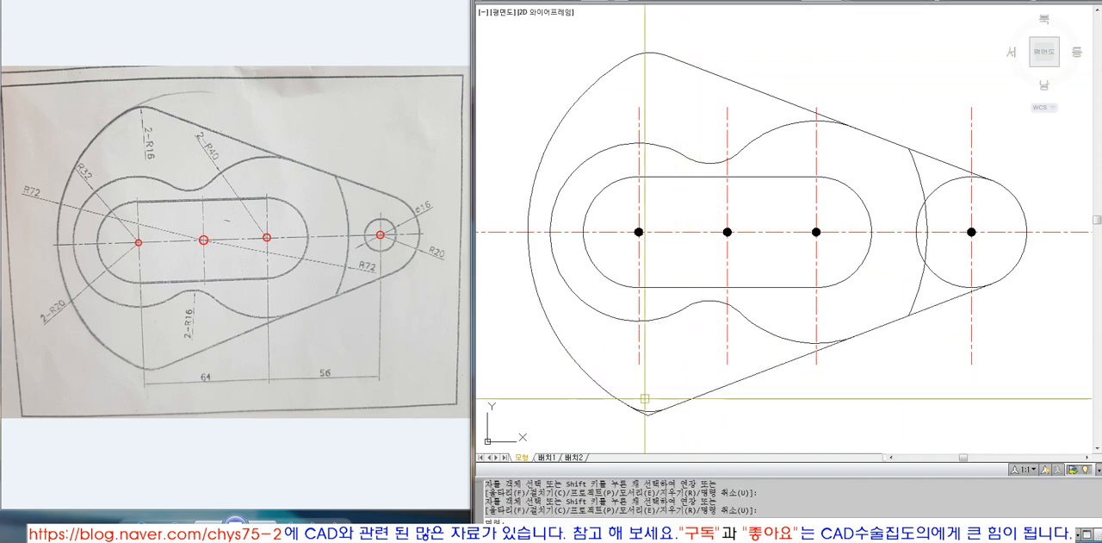
pyautogui.click(648, 410)
pyautogui.press('Return')
pyautogui.click(650, 414)
pyautogui.click(644, 413)
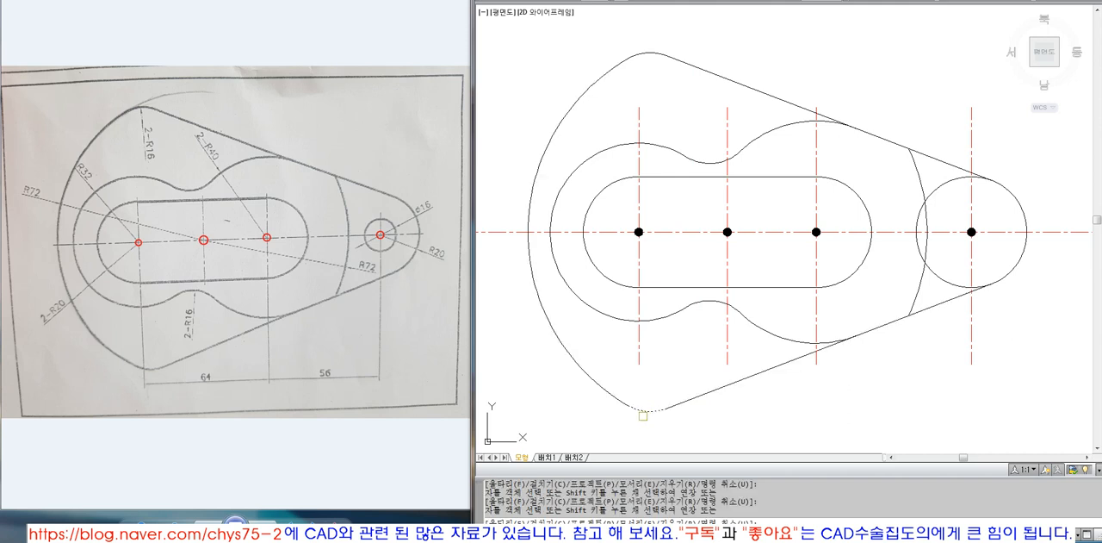
pyautogui.press('Return')
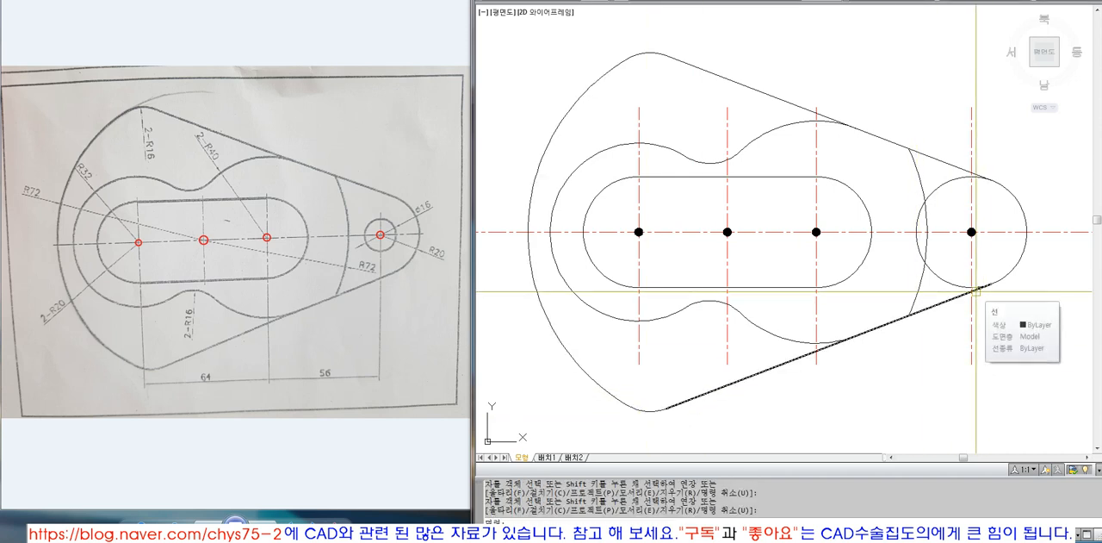
# Trim the inner part of the rightmost radius 20 circle, using both tangent lines as cutting edges
pyautogui.write('T')
pyautogui.press('Return')
pyautogui.click(940, 160)
pyautogui.press('Return')
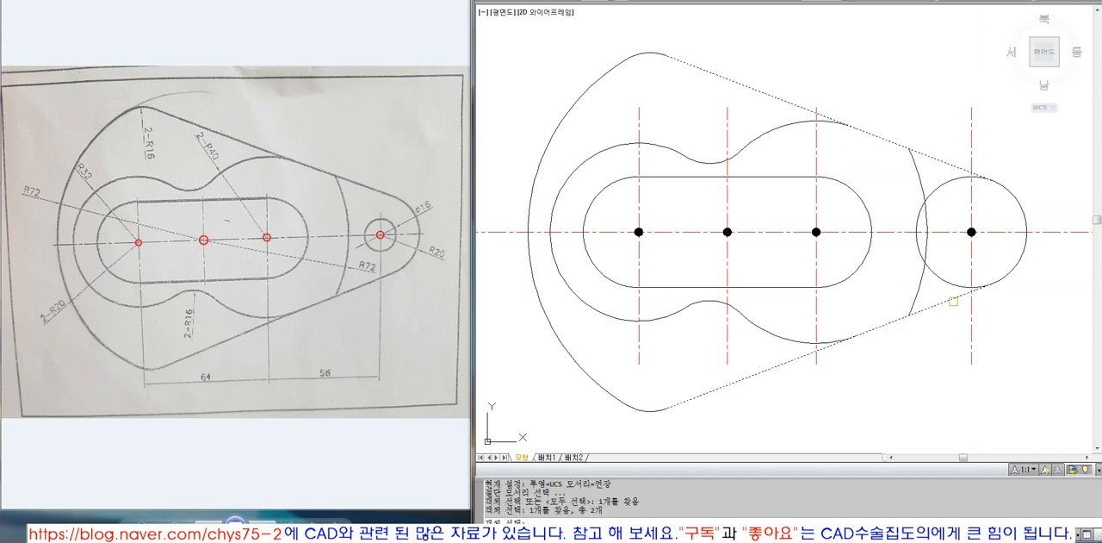
pyautogui.click(953, 286)
pyautogui.press('Return')
# Draw a diameter 16 circle centred on the rightmost centre mark
pyautogui.write('c')
pyautogui.press('Return')
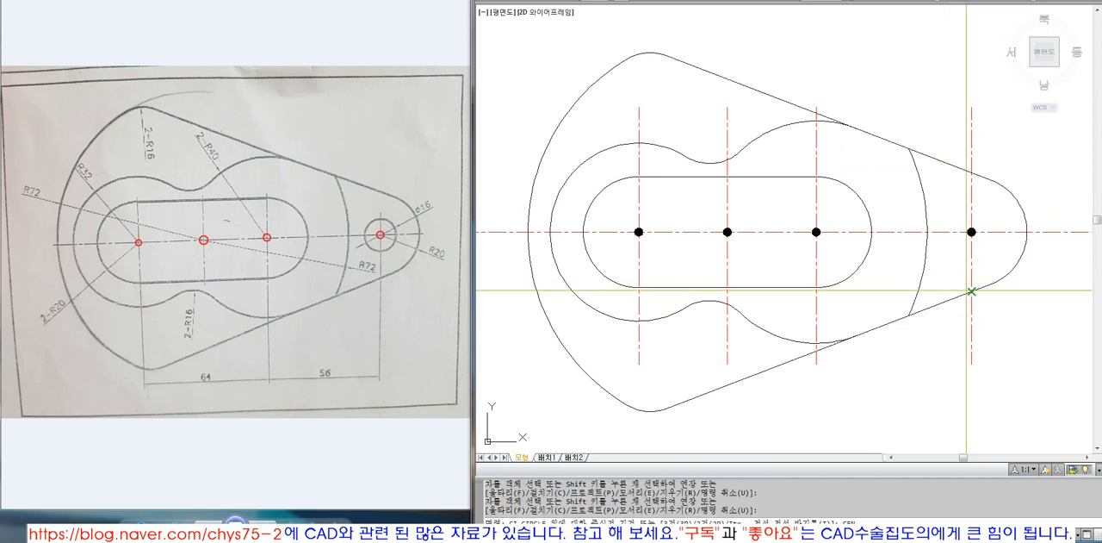
pyautogui.click(972, 231)
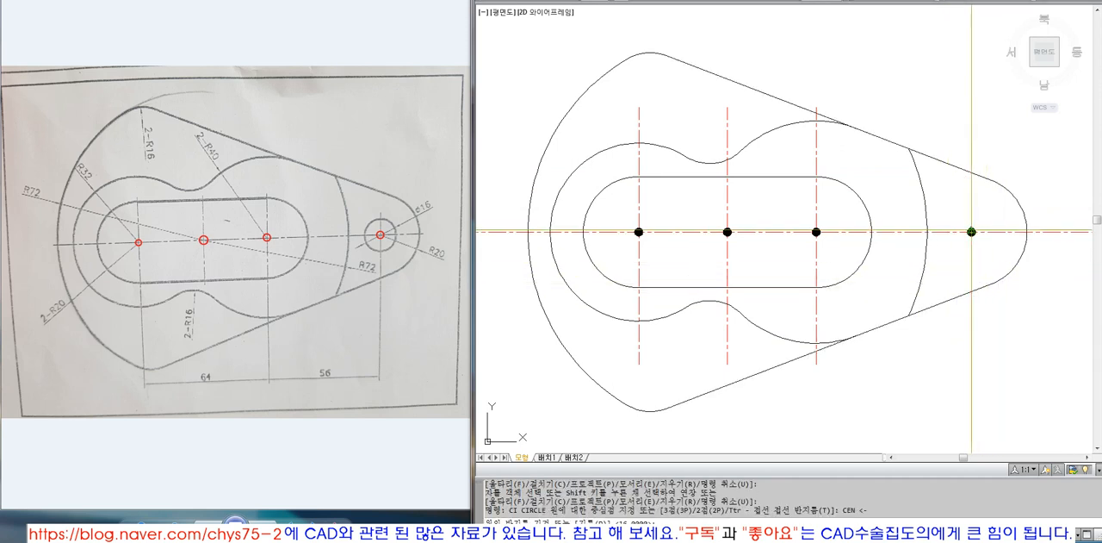
pyautogui.write('d')
pyautogui.press('Return')
# Erase the four centre marks on the horizontal centreline with a window selection
pyautogui.press('Return')
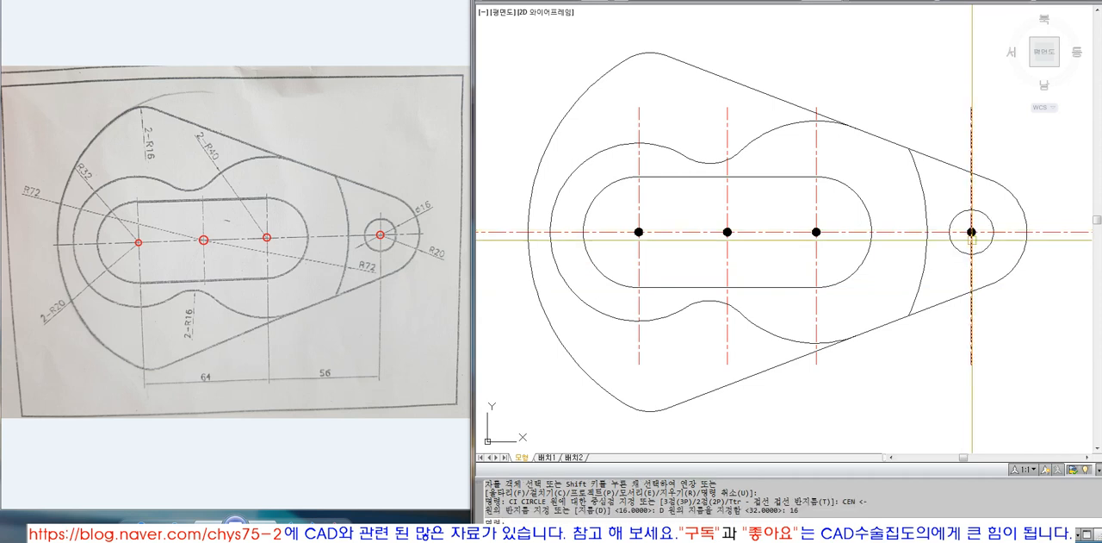
pyautogui.write('e')
pyautogui.press('Return')
pyautogui.write('w')
pyautogui.press('Return')
pyautogui.click(622, 217)
pyautogui.click(977, 248)
# Draw a rectangular border around the whole part, leaving a margin on every side
pyautogui.press('Return')
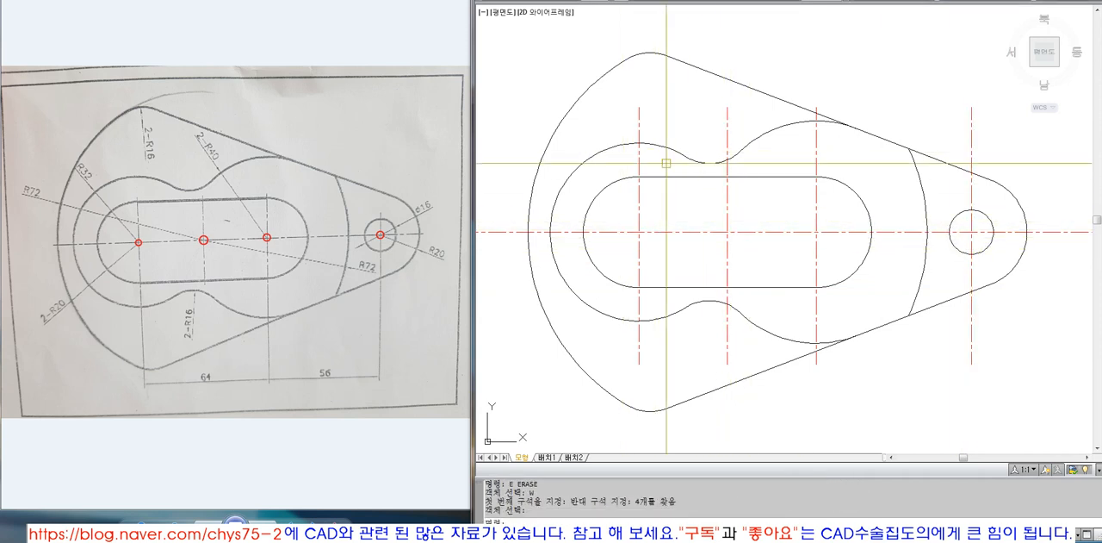
pyautogui.scroll(-4, 656, 155)
pyautogui.write('z')
pyautogui.press('Return')
pyautogui.click(583, 102)
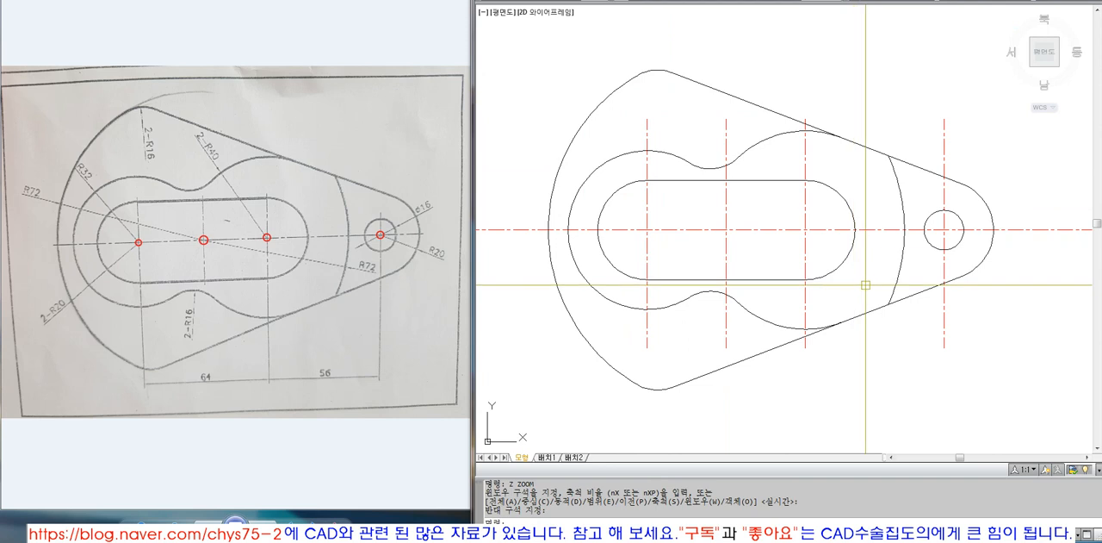
pyautogui.write('rec')
pyautogui.press('Return')
pyautogui.click(508, 38)
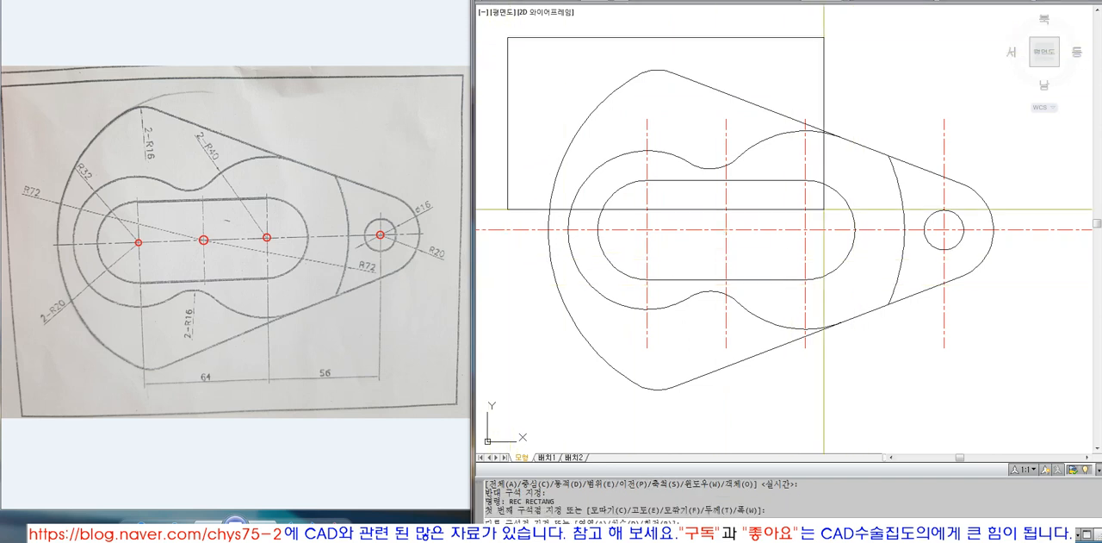
pyautogui.click(1035, 414)
# Compare the junction of the upper radius 40 arc and the upper tangent line with the reference photo
pyautogui.click(816, 135)
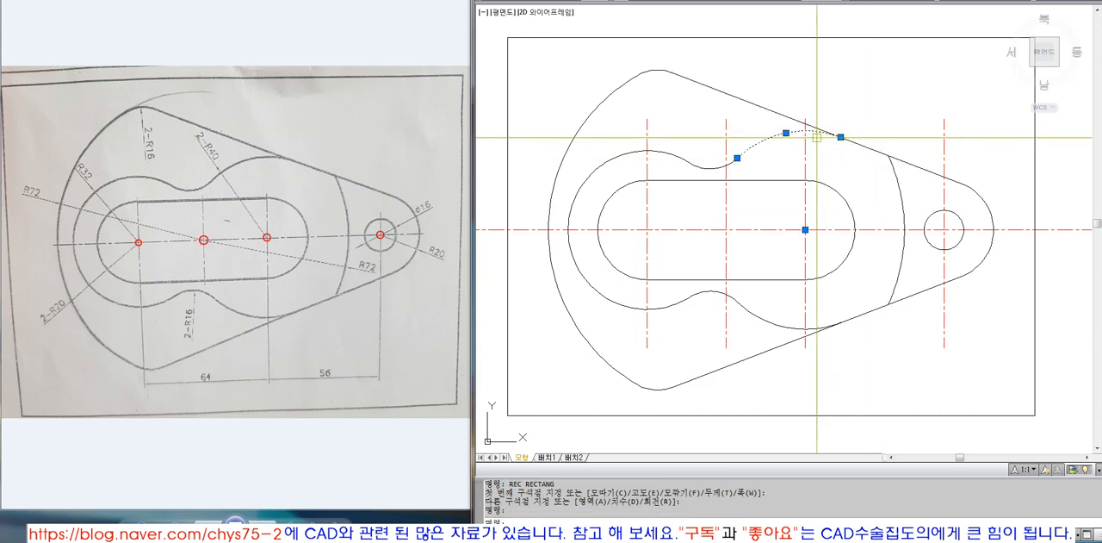
pyautogui.press('Escape')
pyautogui.click(817, 136)
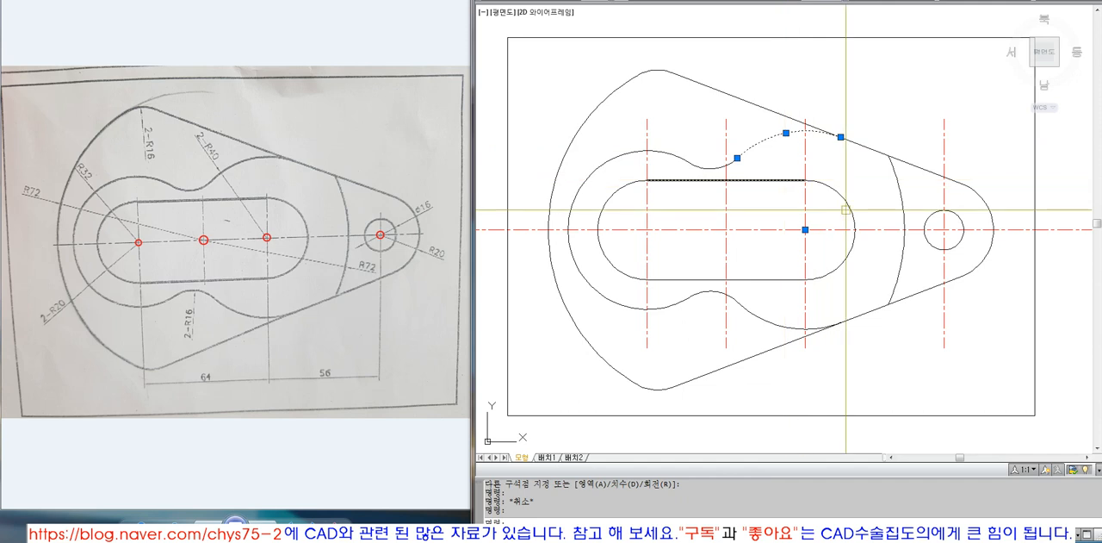
pyautogui.press('Escape')
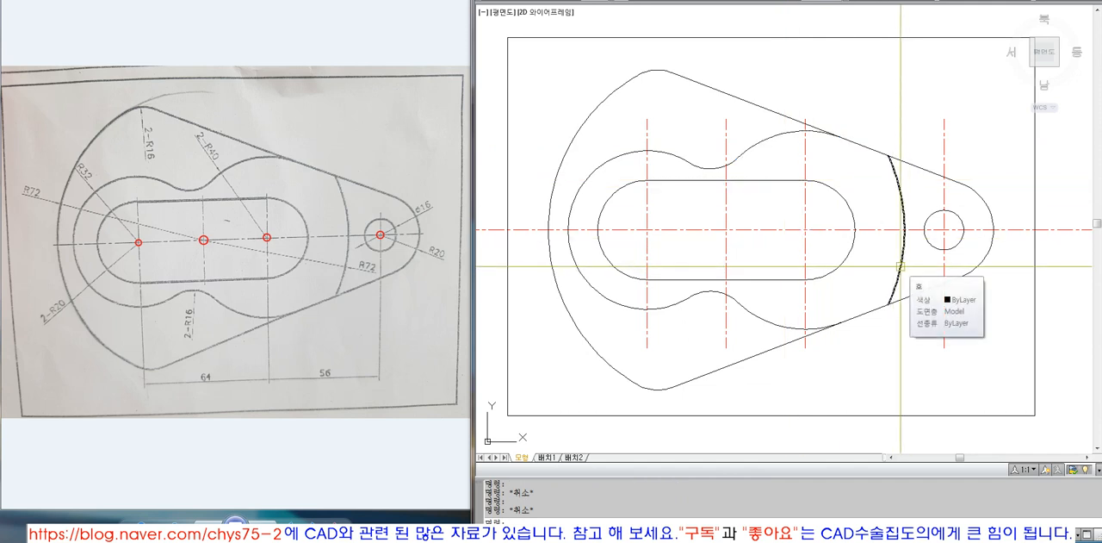
pyautogui.click(830, 133)
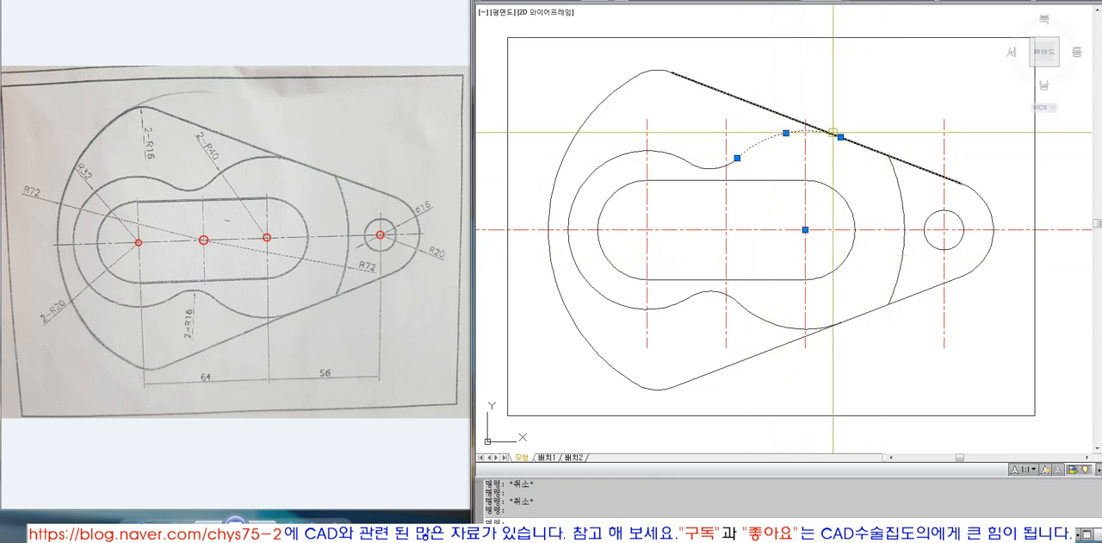
pyautogui.press('Escape')
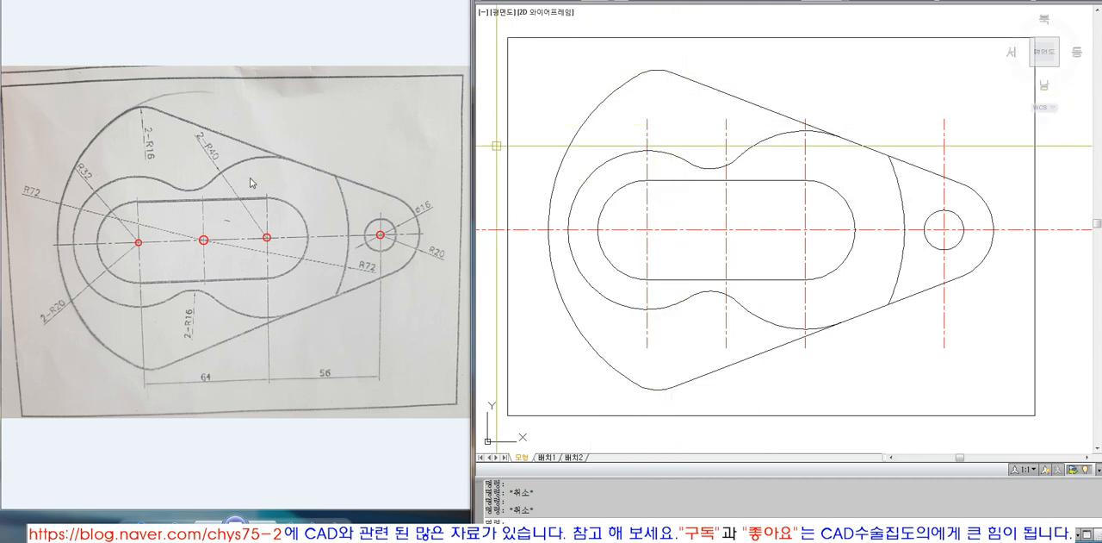
pyautogui.click(294, 165)
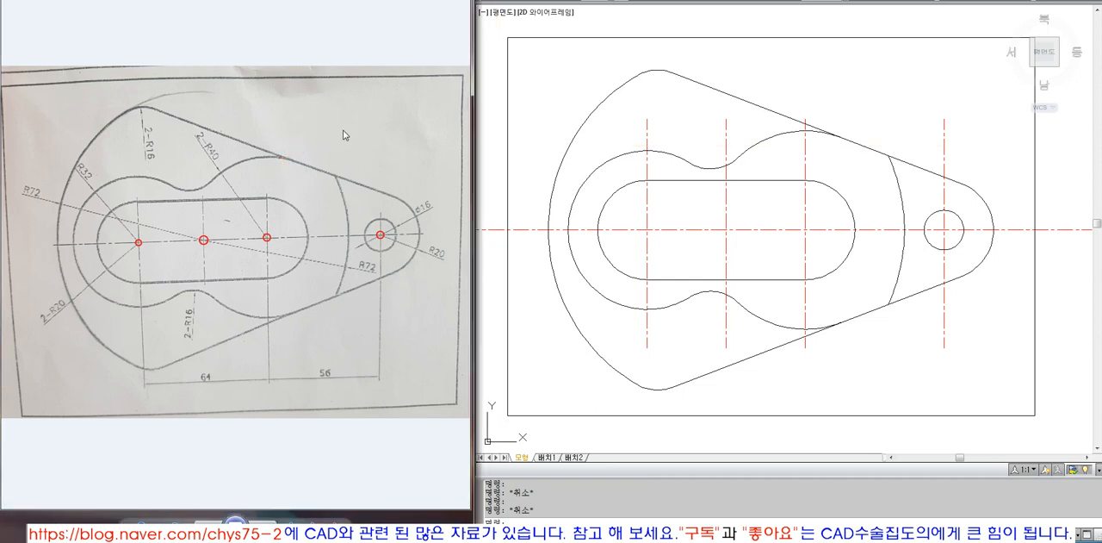
pyautogui.click(889, 199)
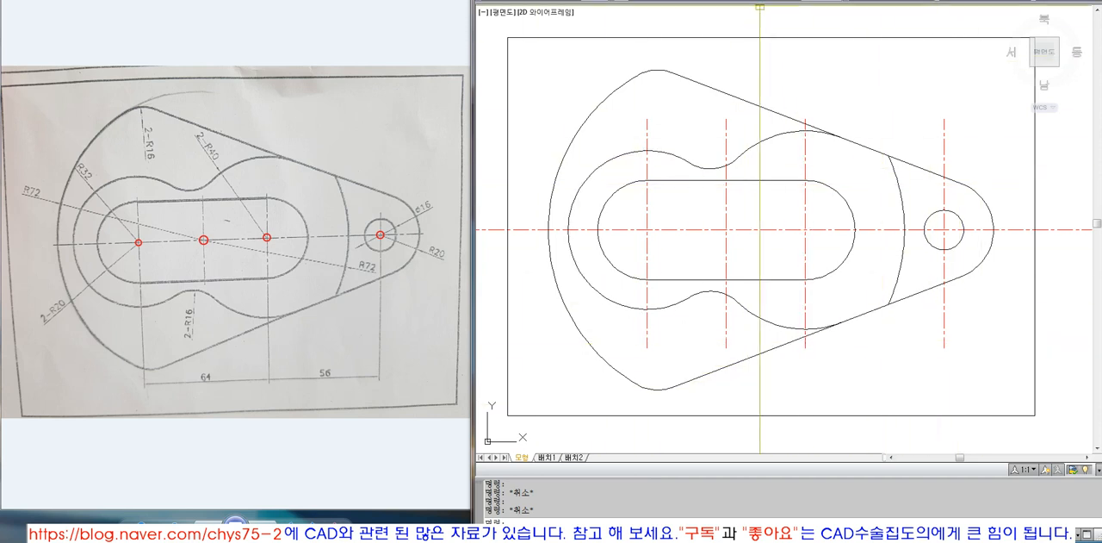
# Add radius dimensions to the large left outline arc and to the large arc near the hole
pyautogui.click(763, 1)
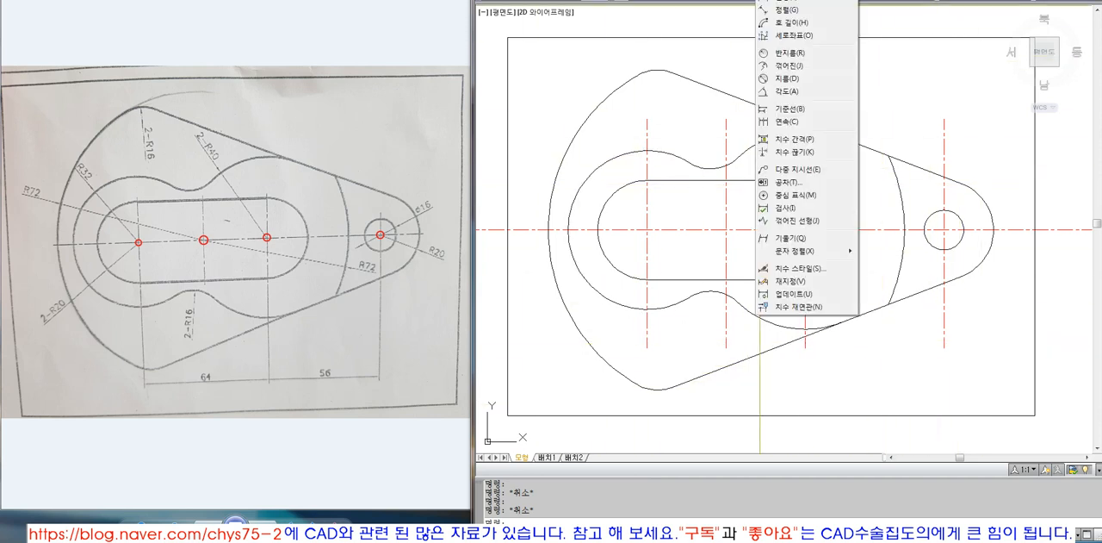
pyautogui.click(790, 53)
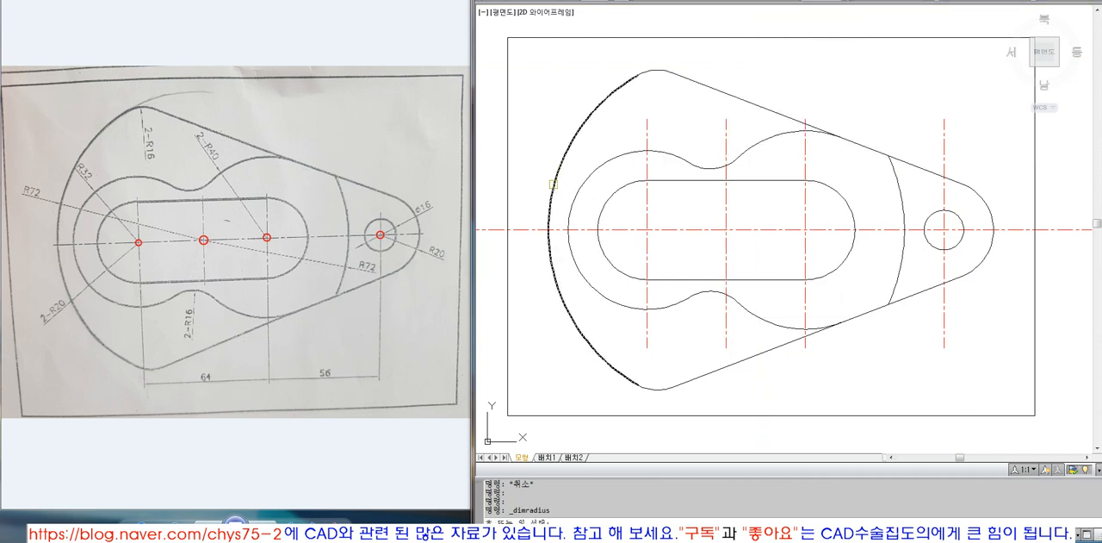
pyautogui.click(562, 162)
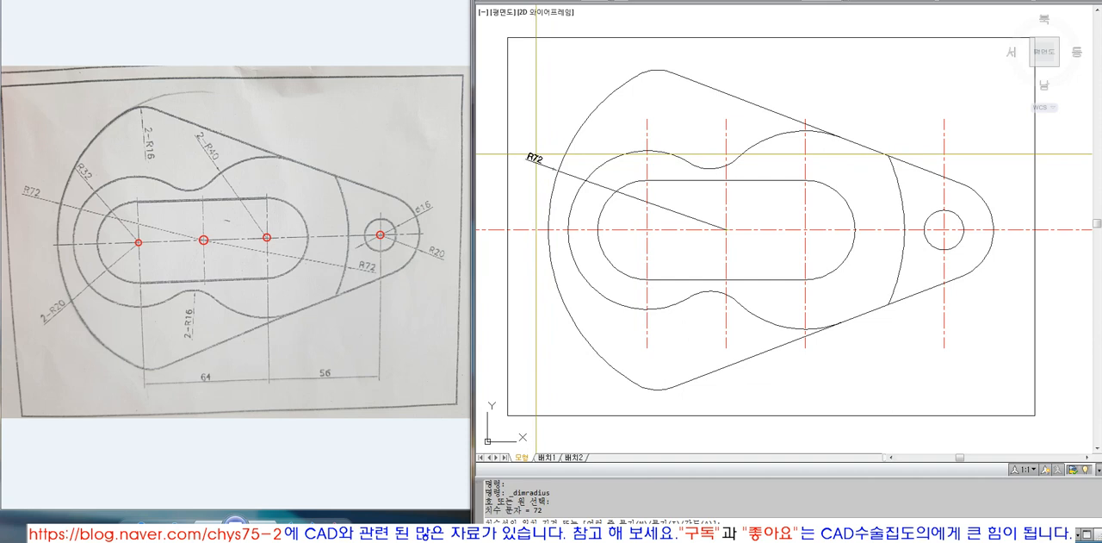
pyautogui.click(544, 155)
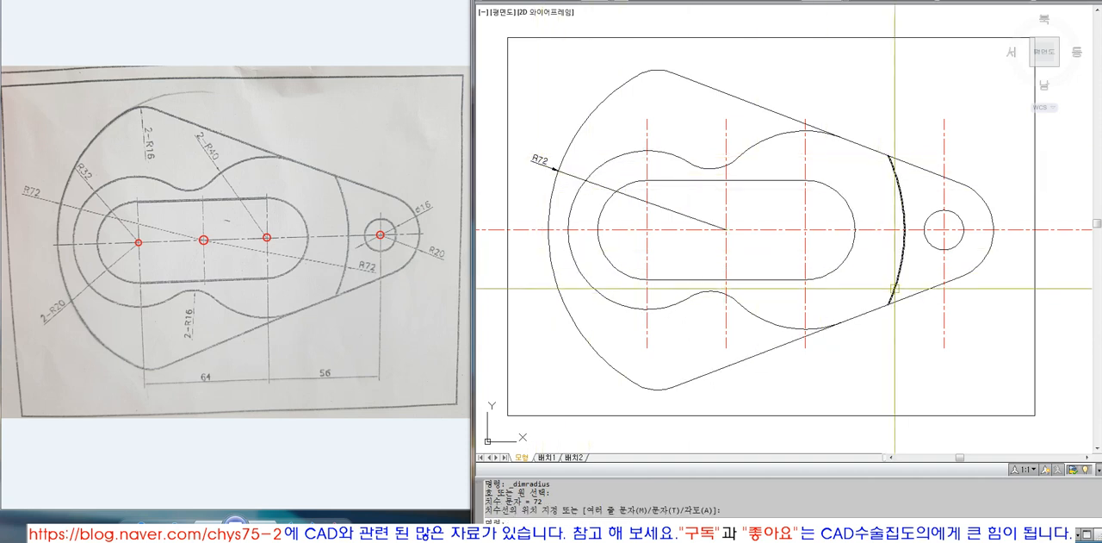
pyautogui.press('Return')
pyautogui.click(903, 250)
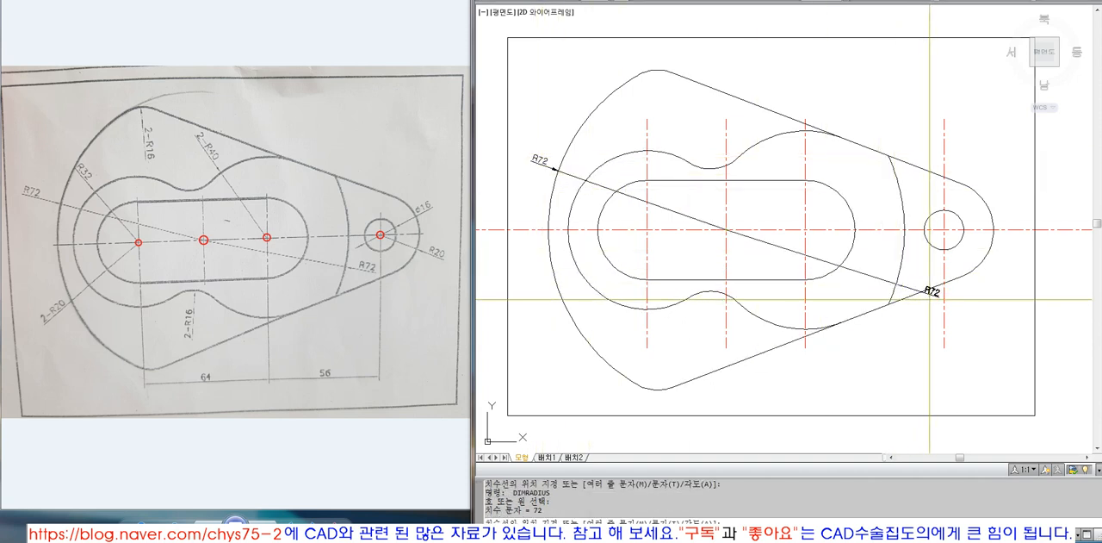
pyautogui.press('Escape')
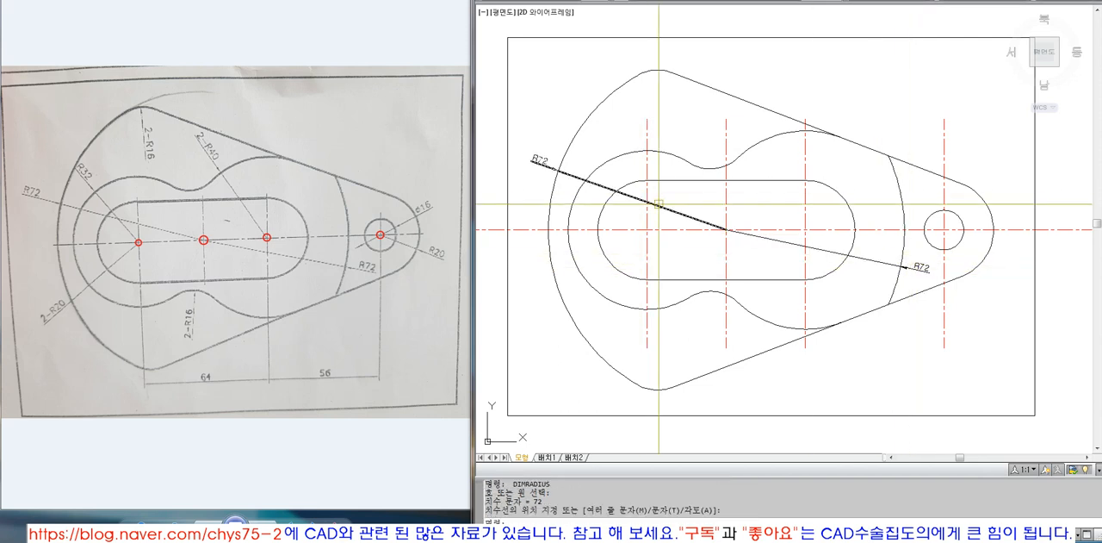
pyautogui.click(911, 267)
# Erase the radius dimension of the large left outline arc
pyautogui.write('e')
pyautogui.press('Return')
pyautogui.click(582, 195)
pyautogui.click(553, 186)
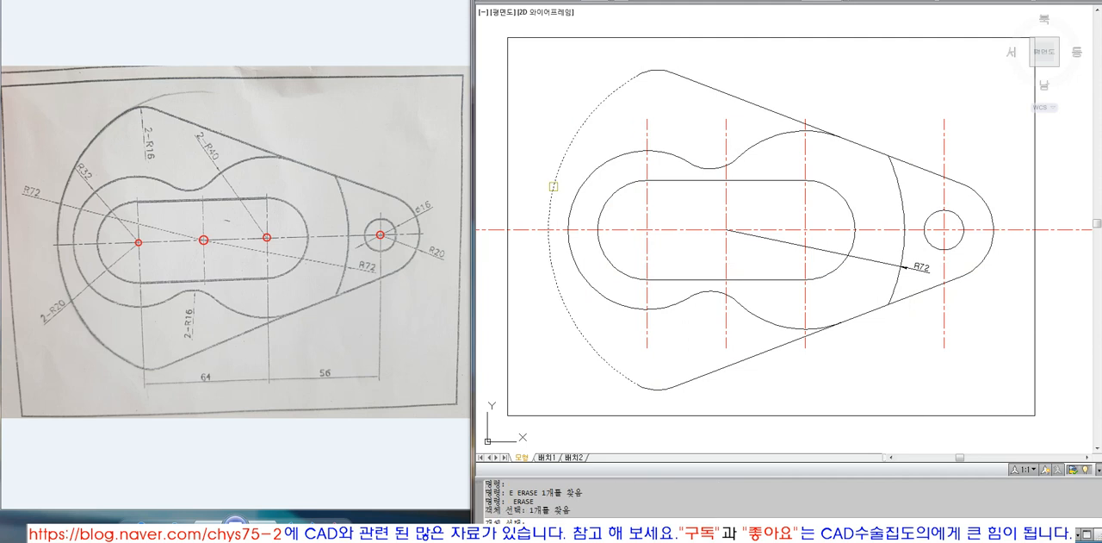
pyautogui.press('Escape')
# Dimension the radius of the large left outline arc again, with its text just outside the outline and a flatter leader
pyautogui.click(785, 1)
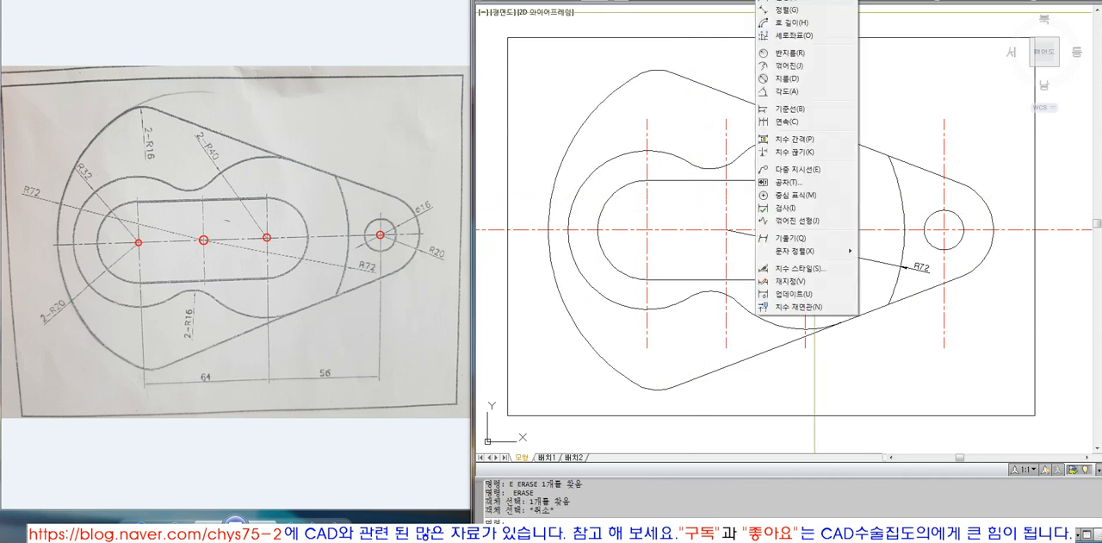
pyautogui.click(789, 53)
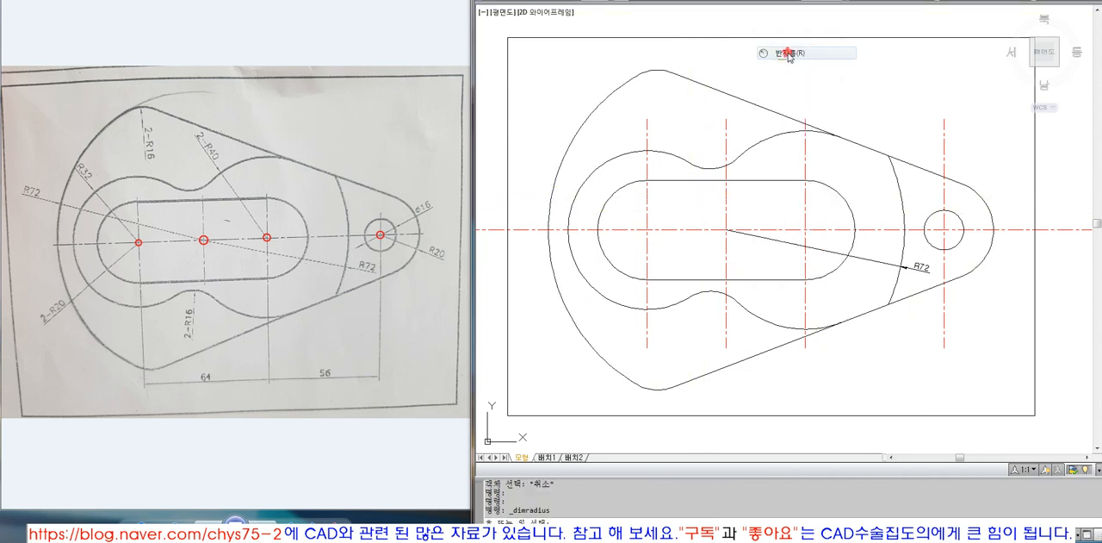
pyautogui.click(551, 184)
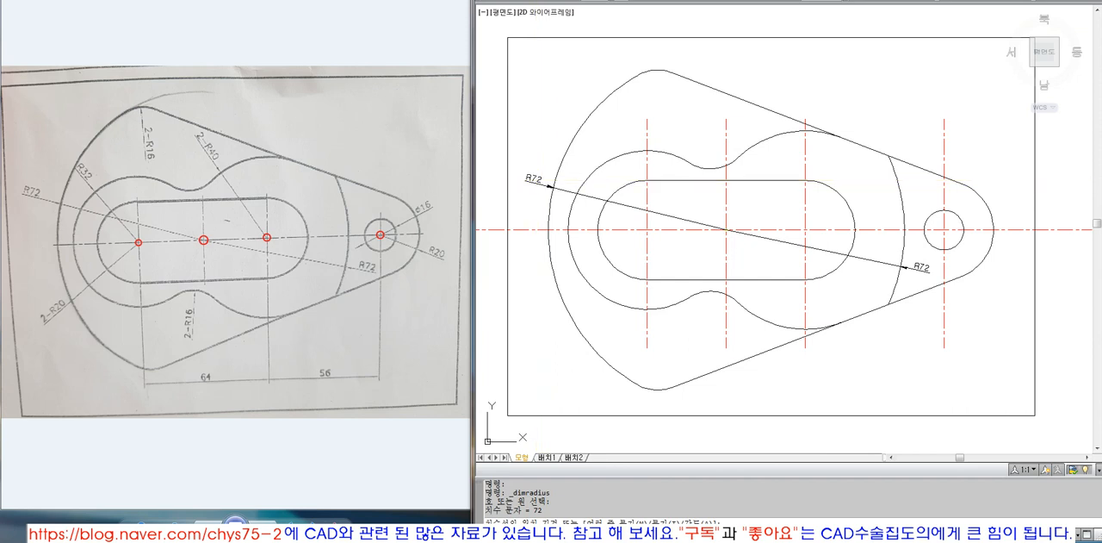
pyautogui.click(536, 180)
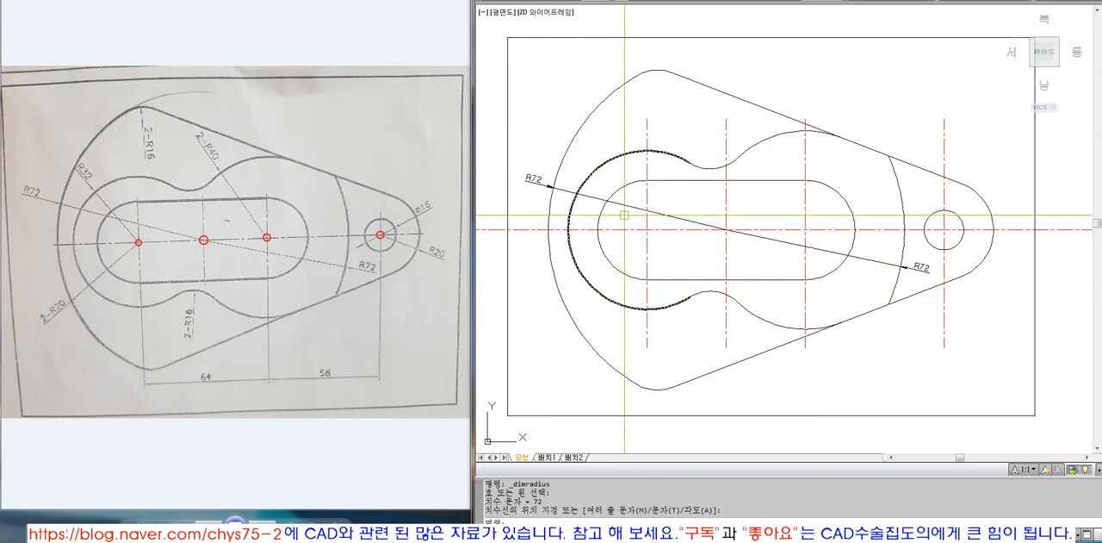
# Dimension the radii of the blended contour's left arc and the slot's left end, placing both texts outside the contour
pyautogui.press('space')
pyautogui.click(605, 161)
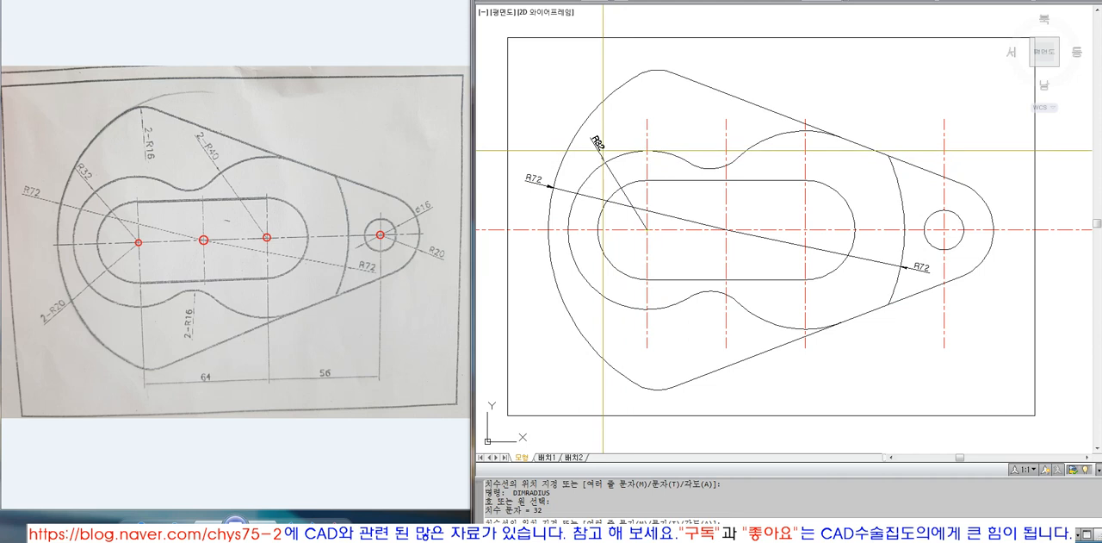
pyautogui.click(600, 151)
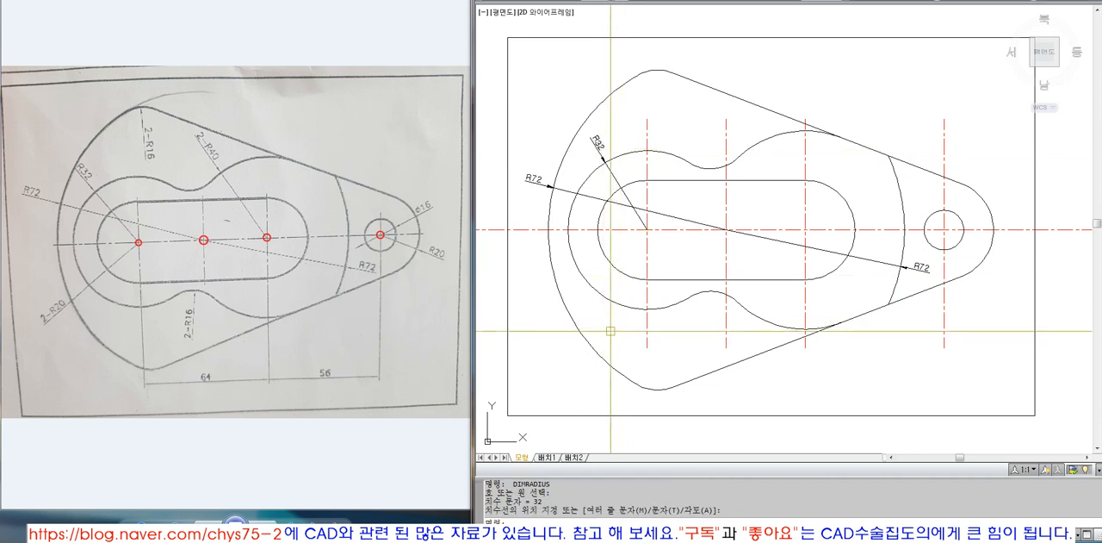
pyautogui.press('space')
pyautogui.click(614, 267)
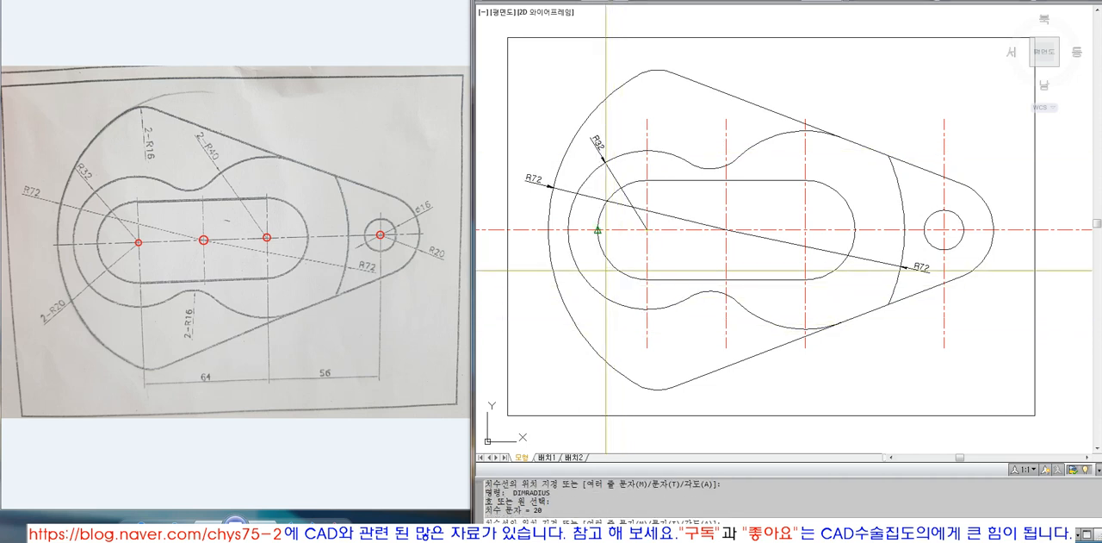
pyautogui.click(580, 298)
# Dimension the radii of the contour's lower concave arc and the outline's upper rounded corner
pyautogui.press('space')
pyautogui.click(711, 290)
pyautogui.click(708, 332)
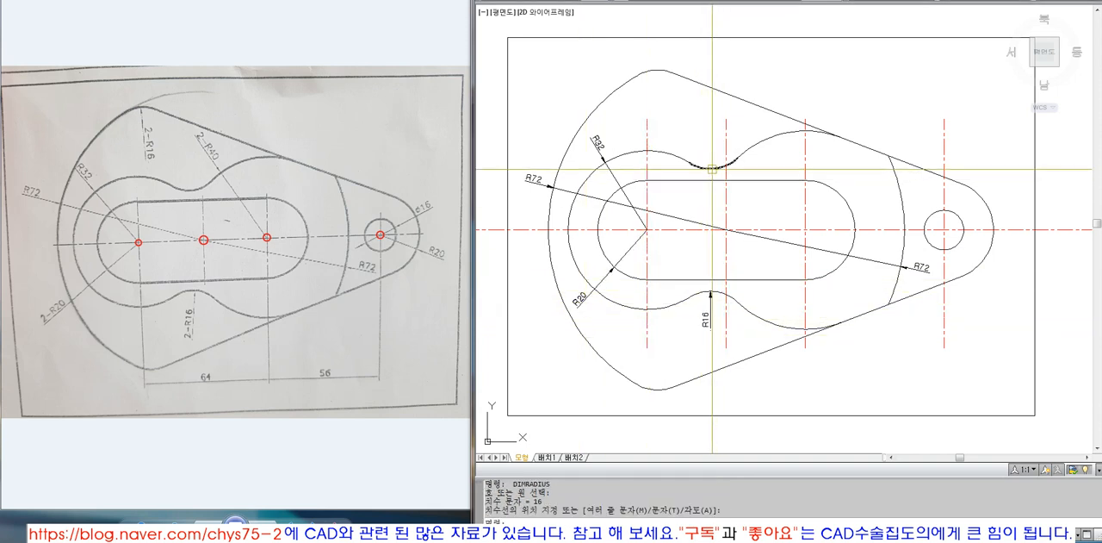
pyautogui.press('space')
pyautogui.click(658, 74)
pyautogui.click(658, 87)
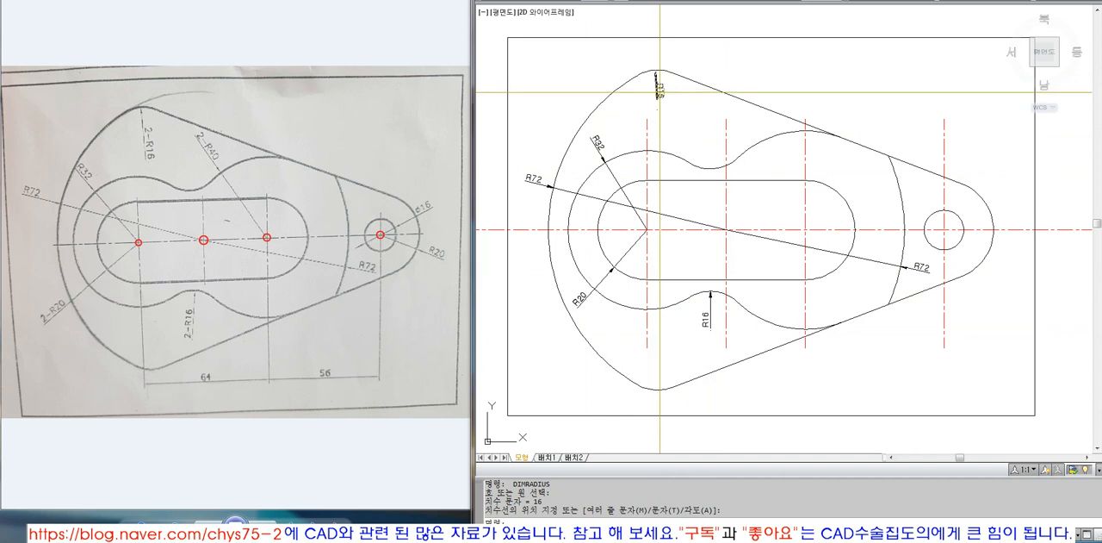
# Dimension the radii of the contour's upper right arc and the outline's rounded end around the hole
pyautogui.press('space')
pyautogui.click(762, 140)
pyautogui.click(749, 123)
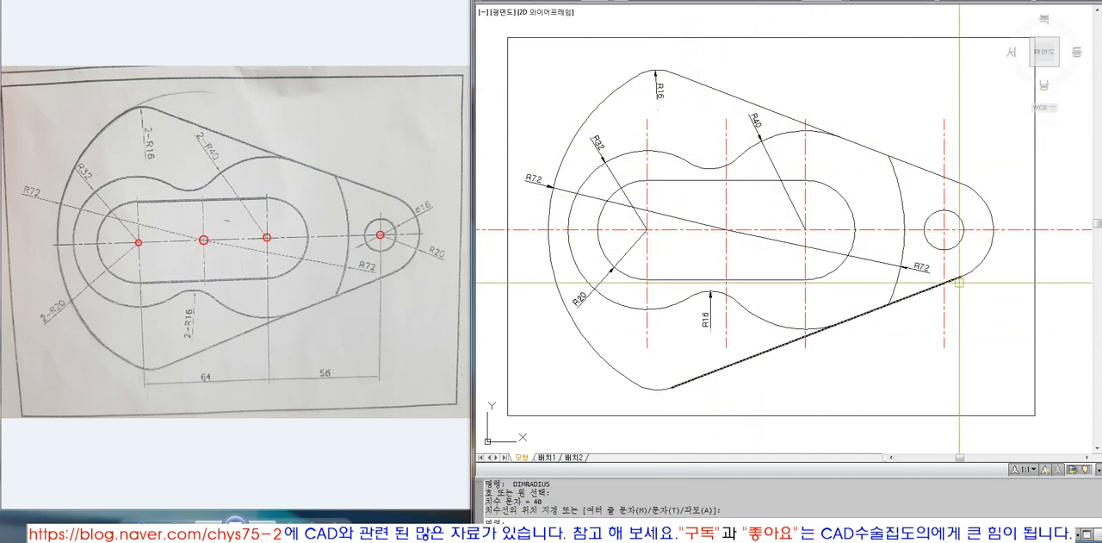
pyautogui.press('space')
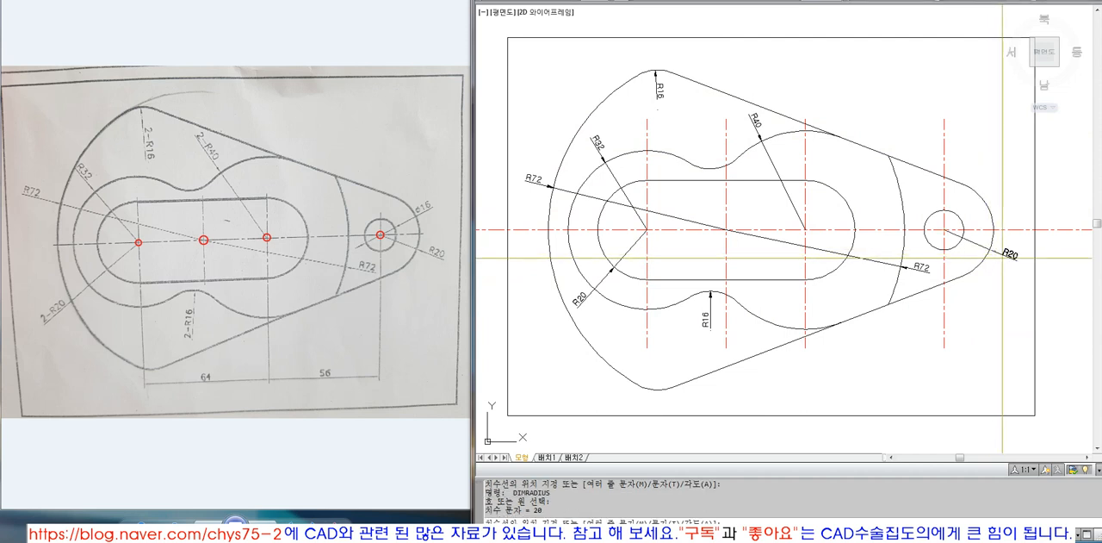
pyautogui.click(999, 245)
pyautogui.click(1002, 244)
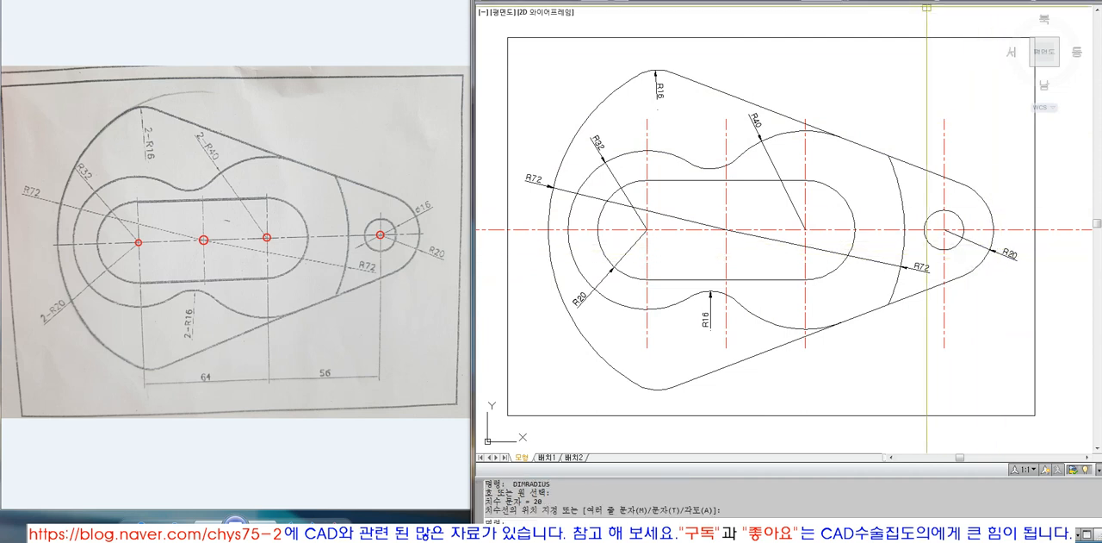
# Add a diameter dimension to the hole, placing its text to the upper right of the circle
pyautogui.click(764, 0)
pyautogui.moveTo(772, 0)
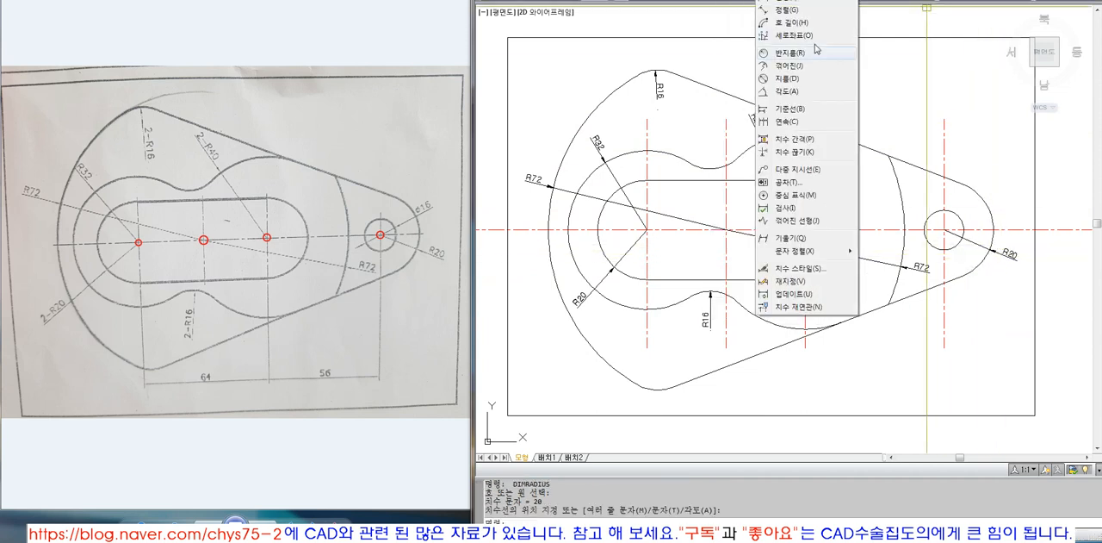
pyautogui.click(786, 78)
pyautogui.click(957, 217)
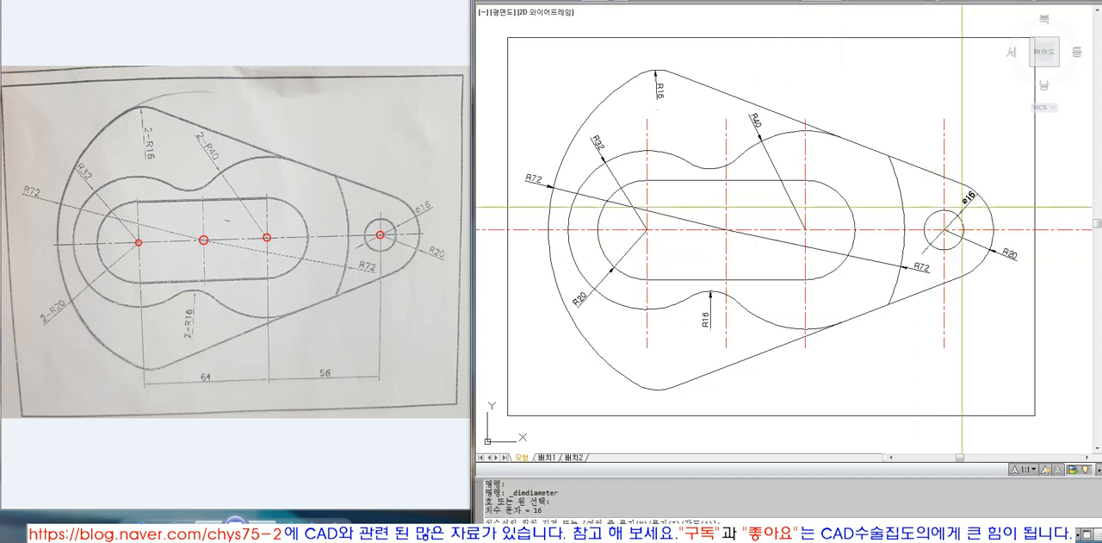
pyautogui.click(962, 207)
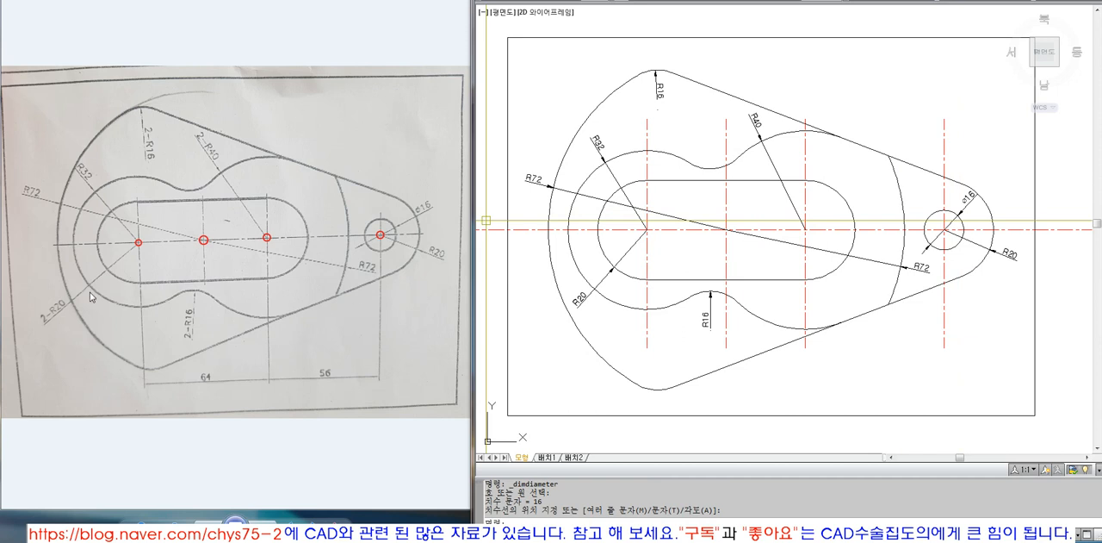
# Change the text of the slot's left end radius dimension to 2-R20
pyautogui.click(601, 321)
pyautogui.click(600, 320)
pyautogui.press('Escape')
pyautogui.press('Escape')
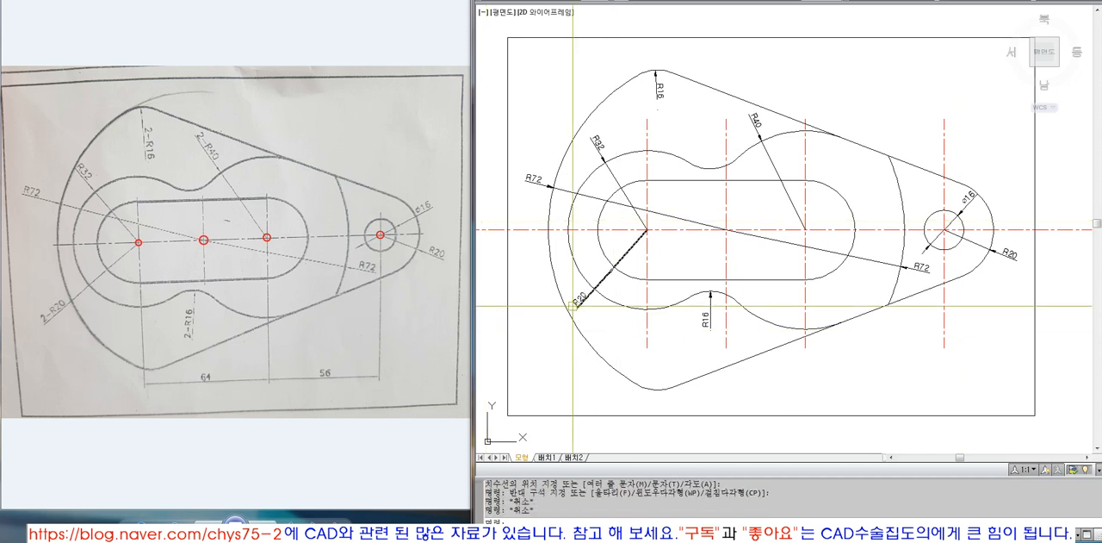
pyautogui.doubleClick(580, 296)
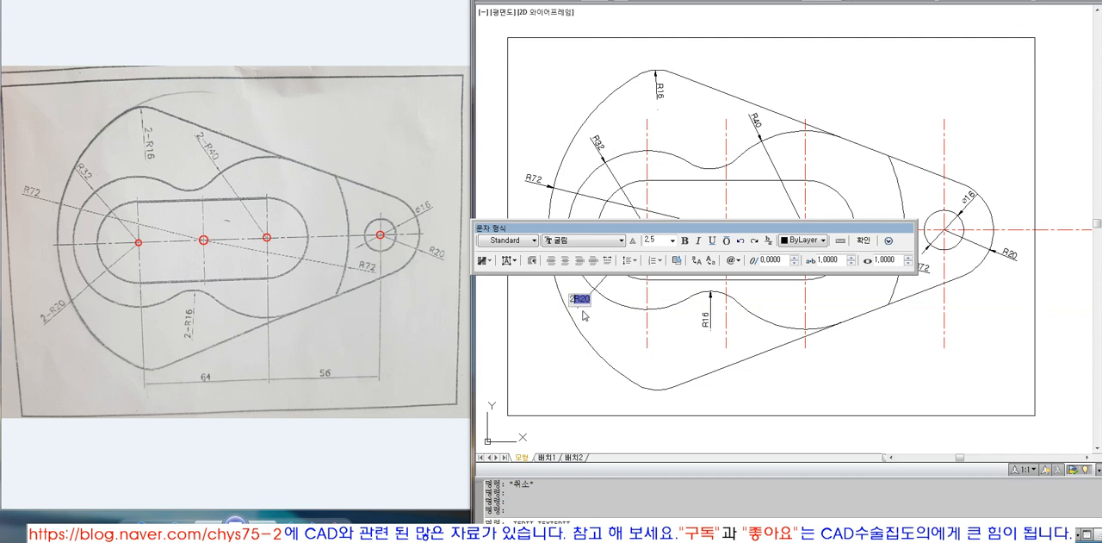
pyautogui.click(584, 315)
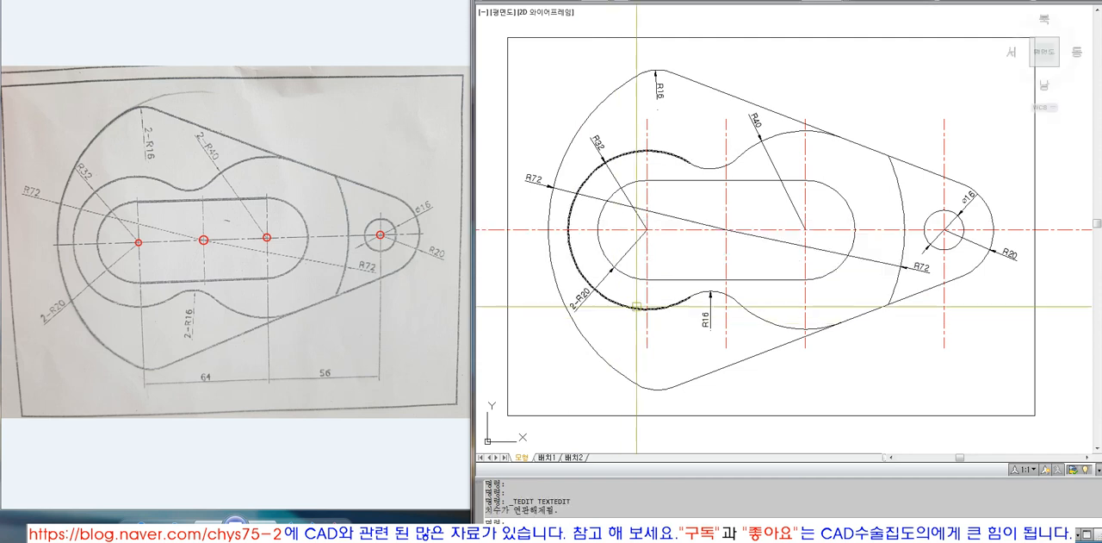
# Prefix the two R16 dimension texts and the R40 dimension text with "2-" to read 2-R16 and 2-R40
pyautogui.doubleClick(660, 88)
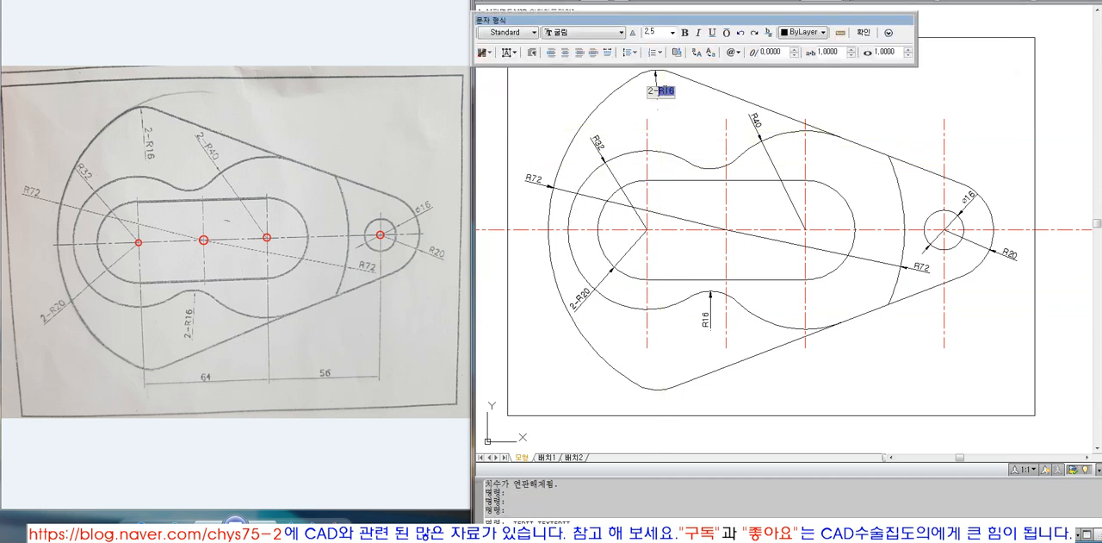
pyautogui.click(658, 107)
pyautogui.doubleClick(705, 321)
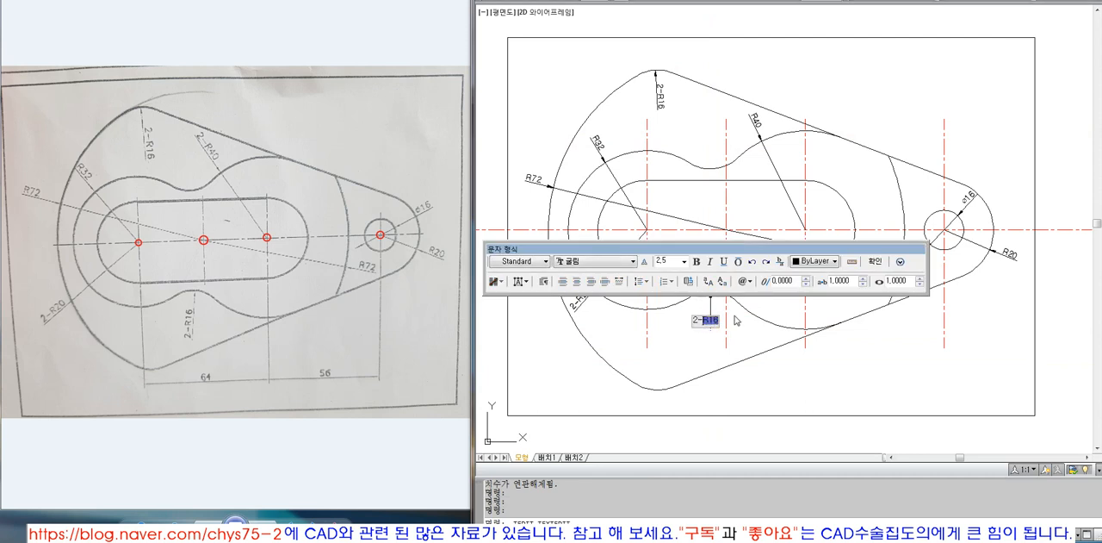
pyautogui.click(767, 350)
pyautogui.doubleClick(756, 120)
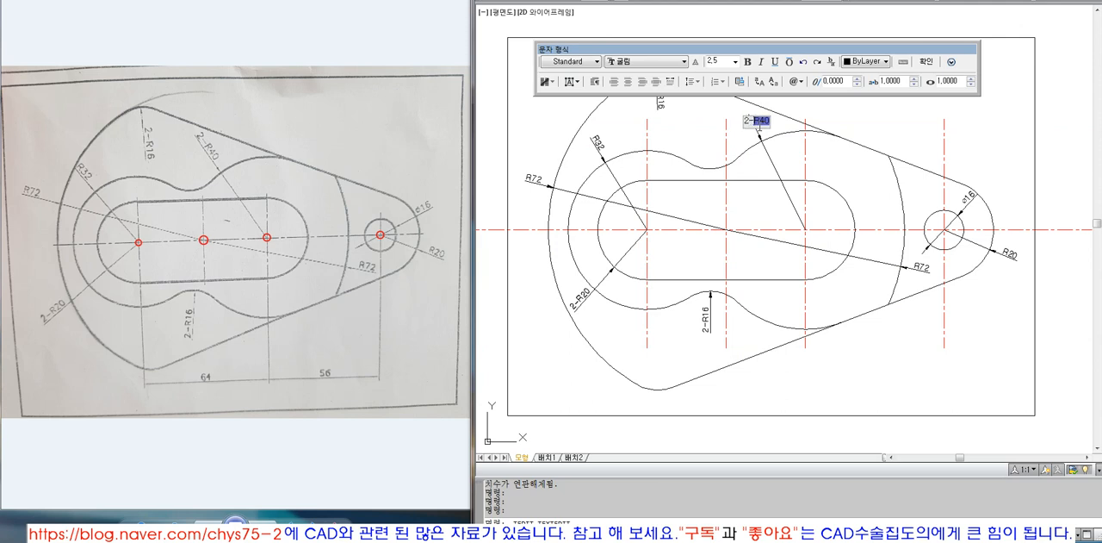
pyautogui.click(784, 195)
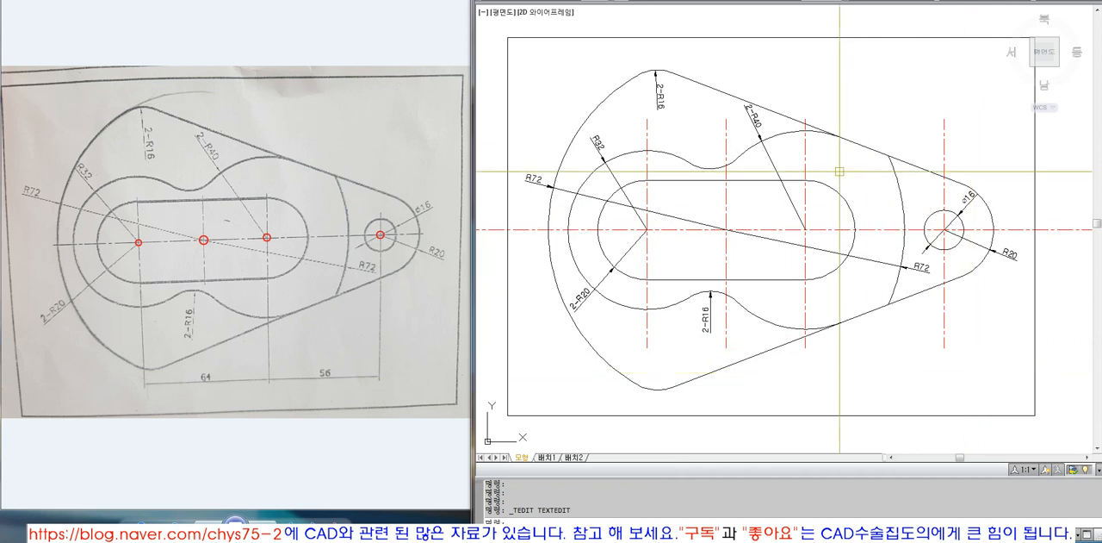
pyautogui.click(903, 160)
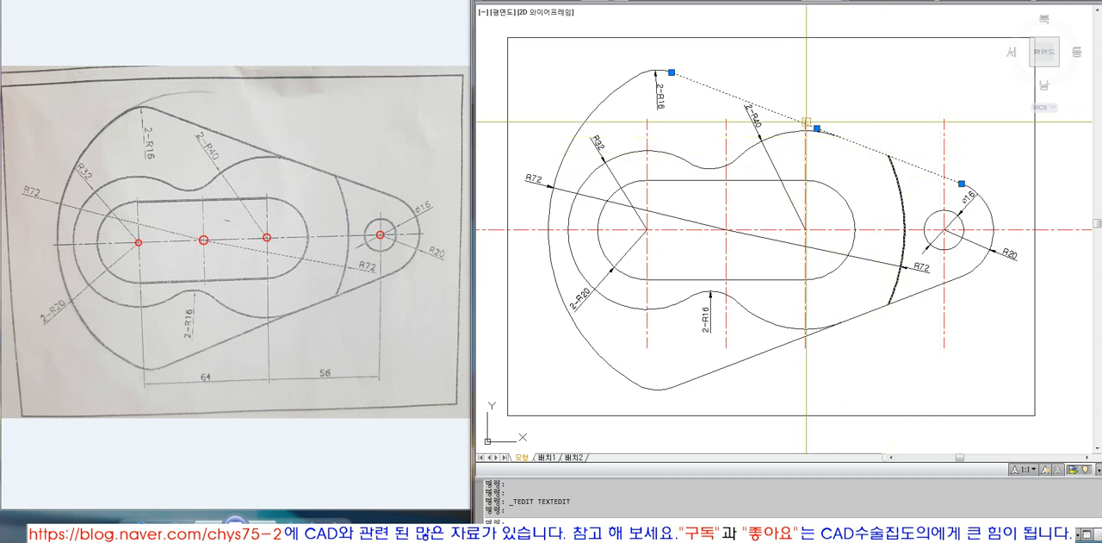
pyautogui.press('Escape')
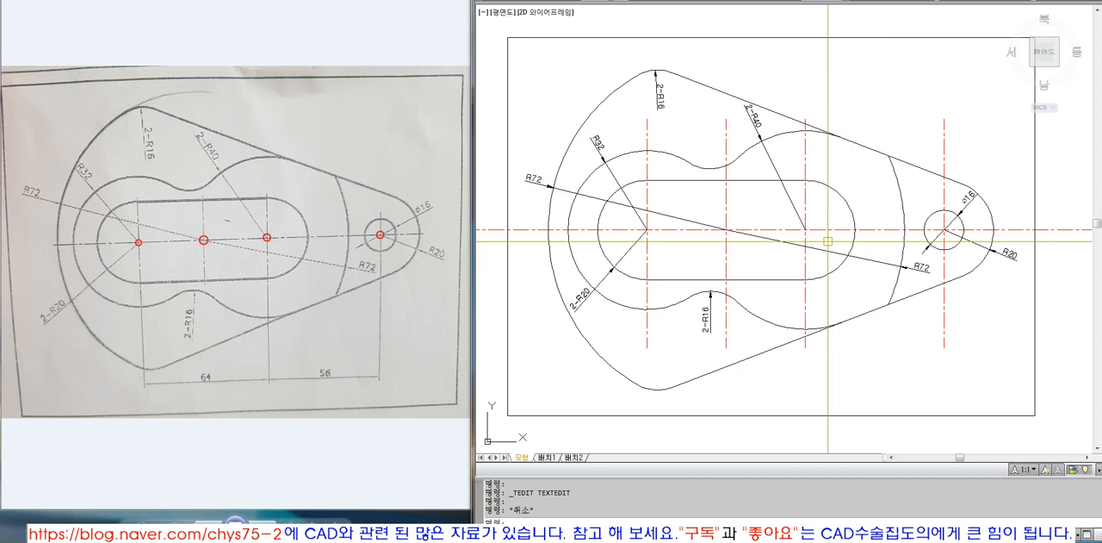
# Move all the radius dimensions and the hole's diameter dimension to the Dim layer
pyautogui.write('z')
pyautogui.press('space')
pyautogui.write('o')
pyautogui.press('space')
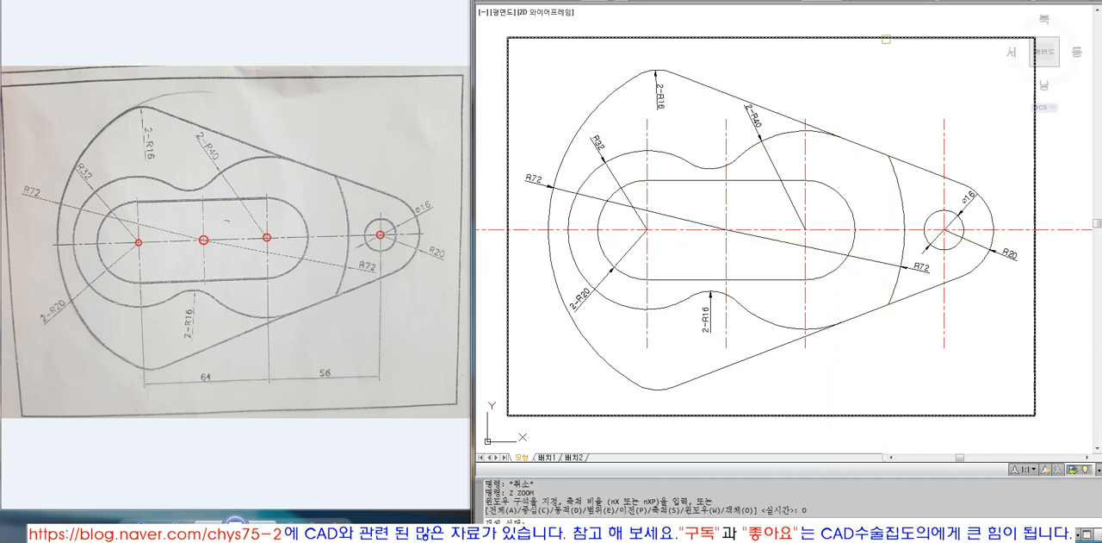
pyautogui.click(886, 40)
pyautogui.press('space')
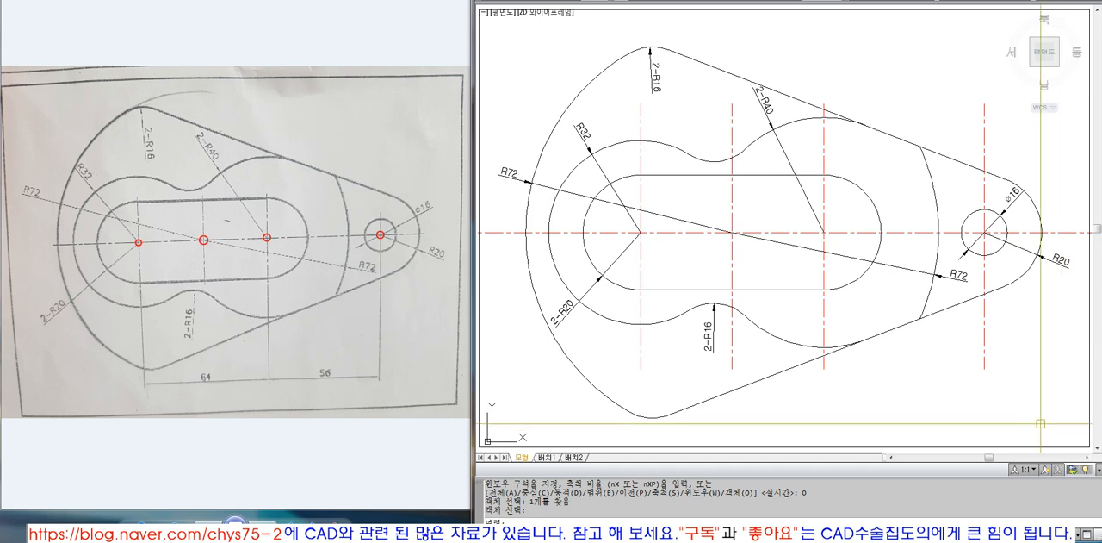
pyautogui.click(943, 271)
pyautogui.click(1015, 200)
pyautogui.click(1052, 256)
pyautogui.click(783, 147)
pyautogui.click(659, 76)
pyautogui.click(586, 137)
pyautogui.click(516, 174)
pyautogui.click(570, 316)
pyautogui.click(714, 336)
pyautogui.click(758, 1)
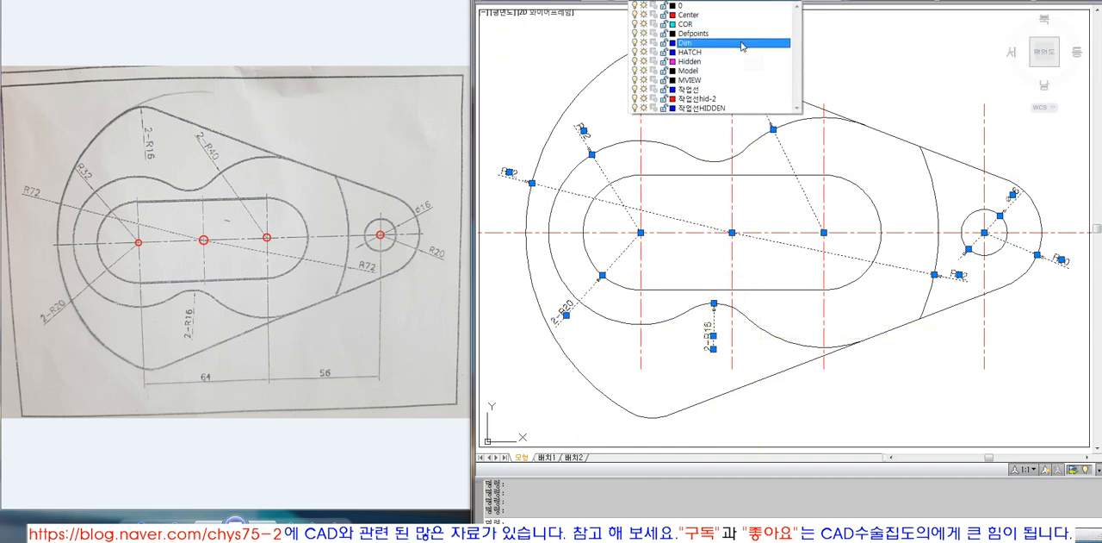
pyautogui.click(740, 43)
pyautogui.press('Escape')
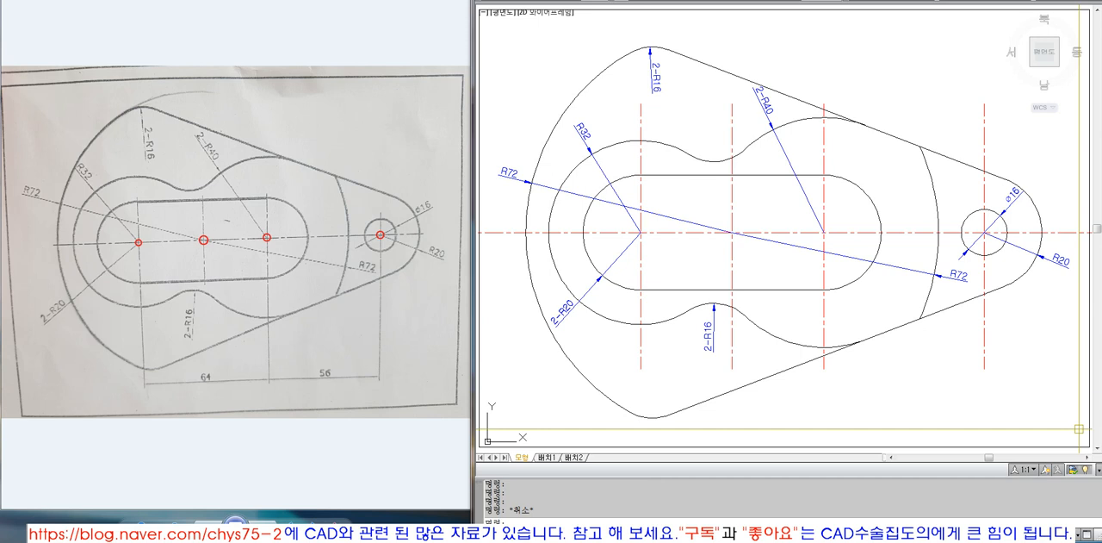
pyautogui.click(841, 116)
pyautogui.press('Escape')
pyautogui.click(820, 116)
pyautogui.press('Escape')
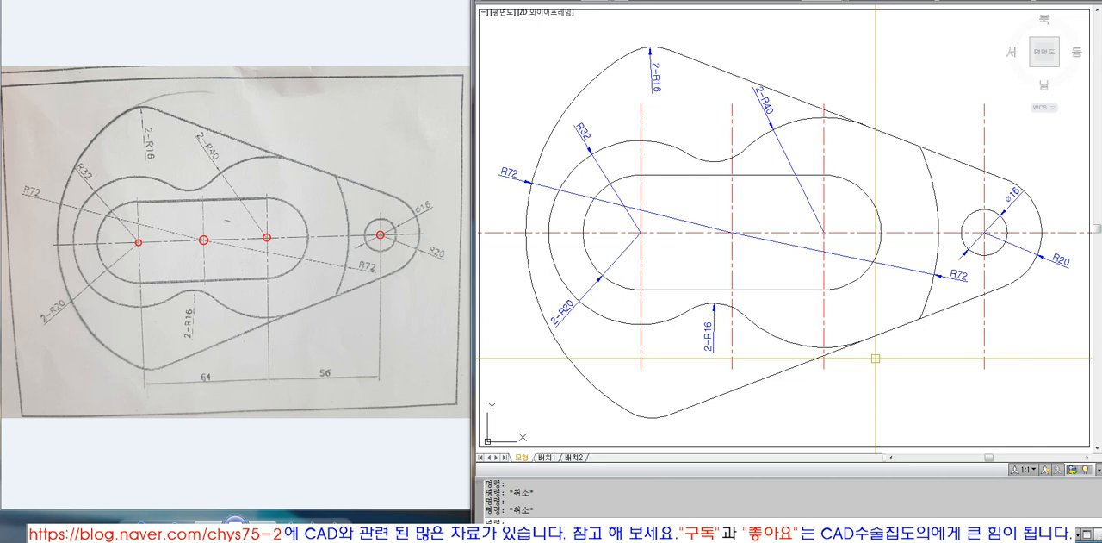
# Draw a horizontal construction line across the part just below the slot's upper edge, and trim the vertical centre lines above it
pyautogui.write('l')
pyautogui.press('Return')
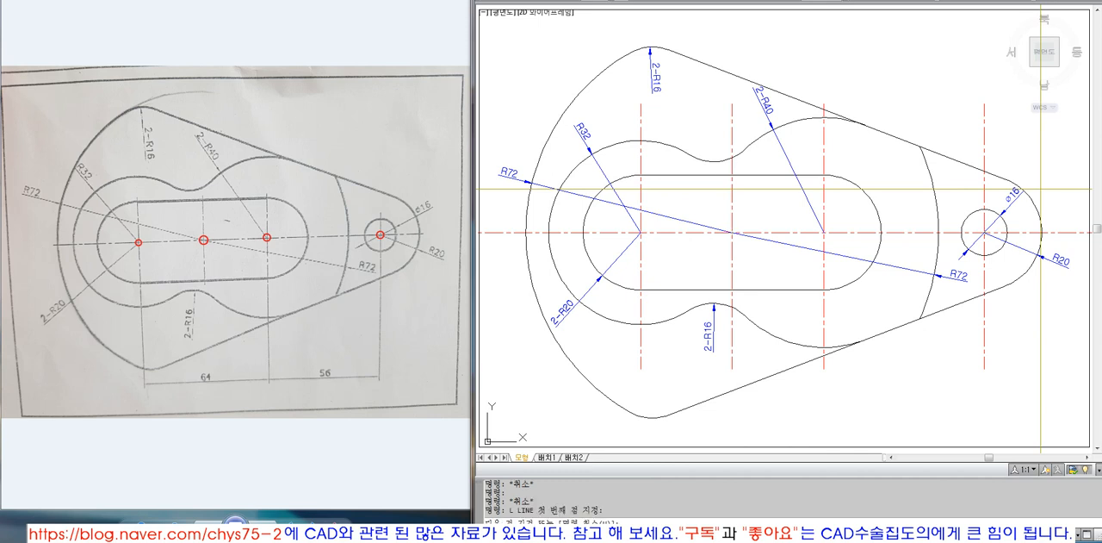
pyautogui.click(1042, 188)
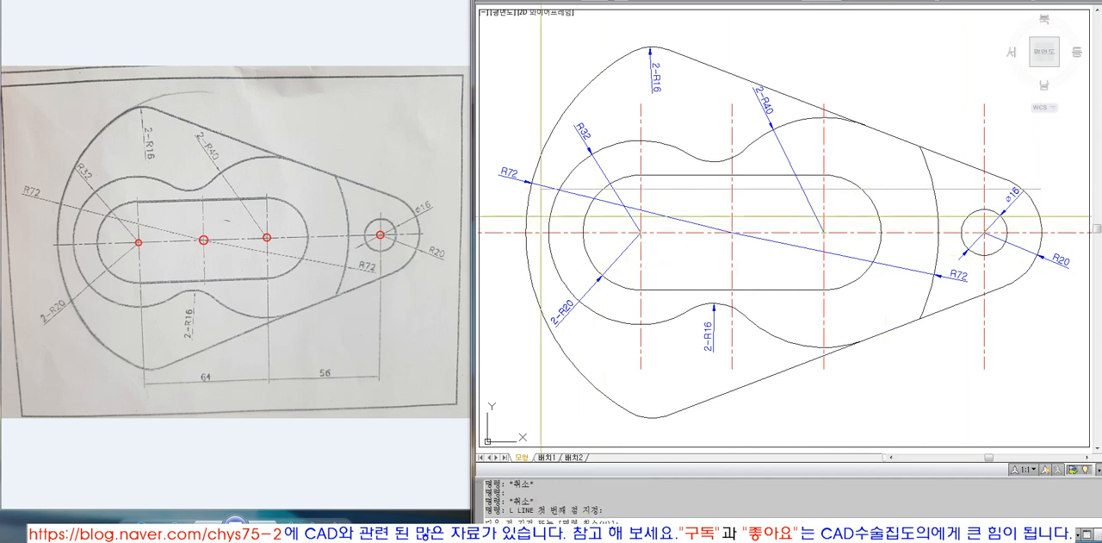
pyautogui.click(509, 206)
pyautogui.click(632, 104)
pyautogui.click(692, 117)
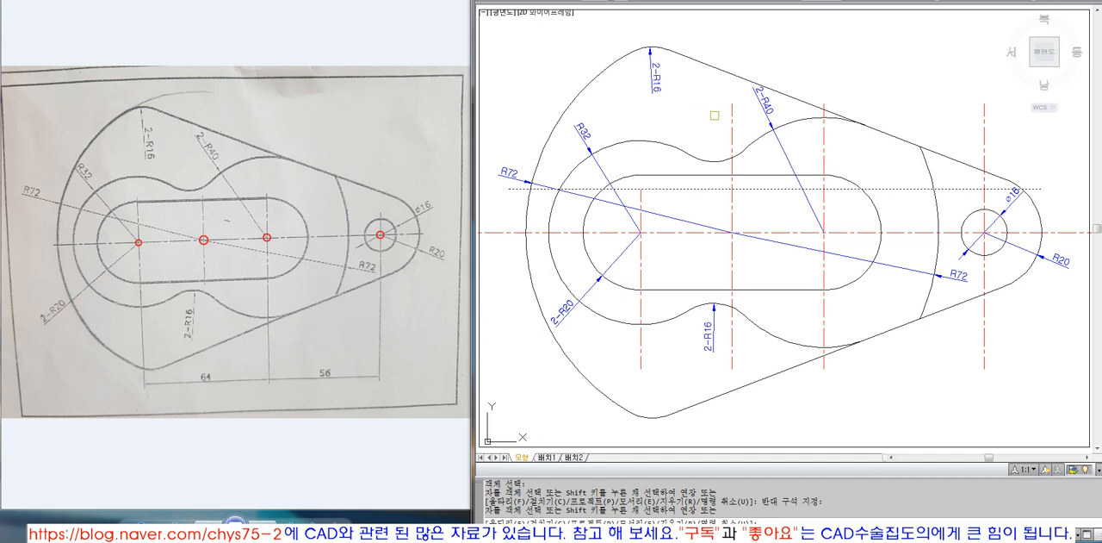
pyautogui.click(733, 113)
pyautogui.click(811, 127)
pyautogui.click(837, 145)
pyautogui.click(991, 136)
pyautogui.click(972, 167)
pyautogui.press('space')
pyautogui.write('e')
pyautogui.press('space')
pyautogui.click(962, 182)
pyautogui.press('Escape')
pyautogui.press('Escape')
# Mirror the horizontal construction line about the horizontal centre line, keeping the original
pyautogui.write('mi')
pyautogui.press('space')
pyautogui.click(957, 190)
pyautogui.press('space')
pyautogui.click(985, 232)
pyautogui.click(950, 220)
pyautogui.press('space')
# Trim the four vertical centre lines below the mirrored construction line
pyautogui.write('tr')
pyautogui.press('space')
pyautogui.click(877, 278)
pyautogui.press('space')
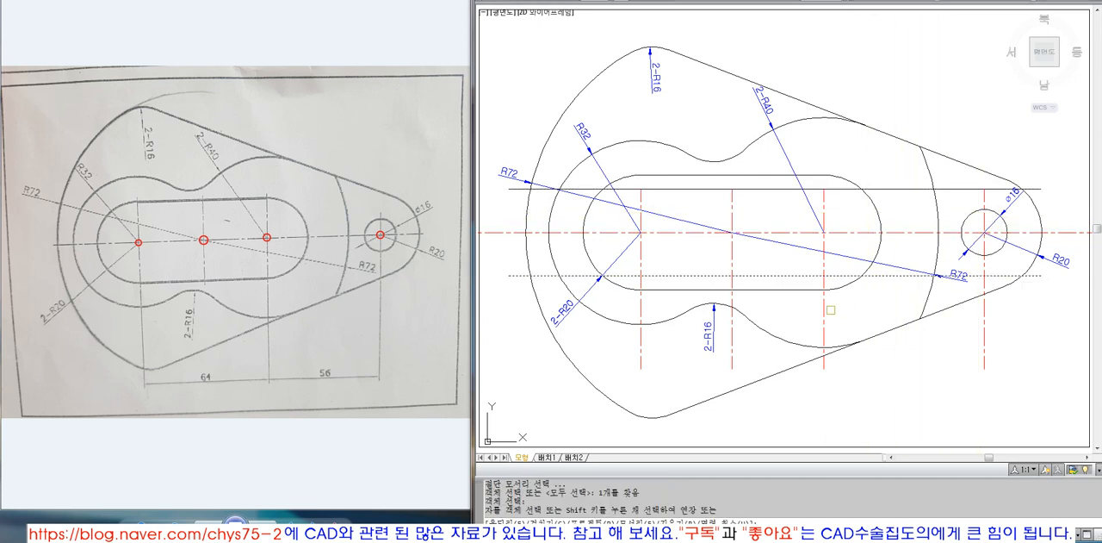
pyautogui.click(824, 320)
pyautogui.click(732, 340)
pyautogui.click(641, 355)
pyautogui.click(982, 349)
pyautogui.press('space')
# Erase both horizontal construction lines
pyautogui.write('e')
pyautogui.press('space')
pyautogui.click(956, 276)
pyautogui.press('space')
pyautogui.press('space')
pyautogui.click(955, 189)
pyautogui.press('space')
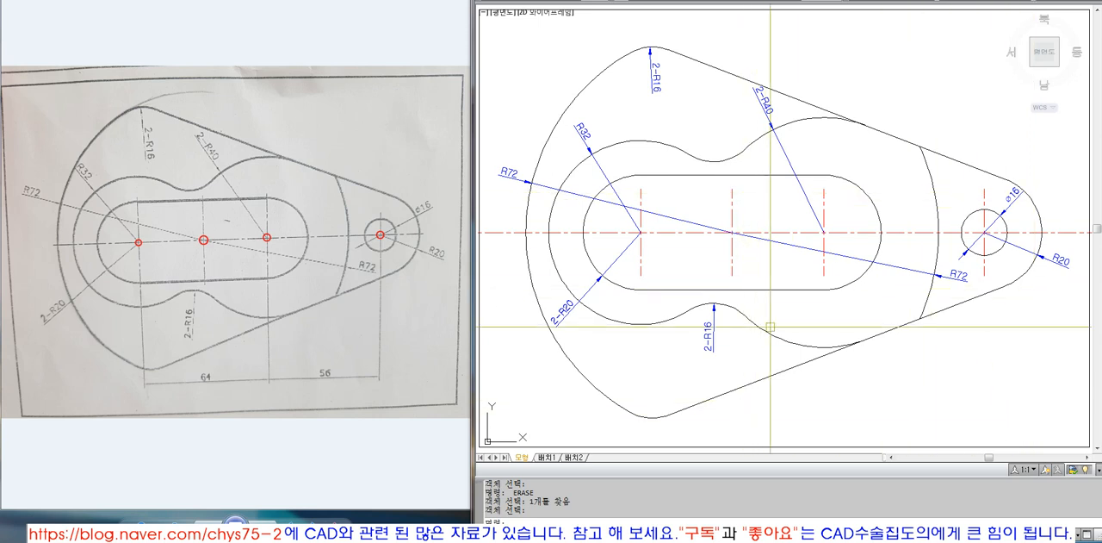
# Erase the large blue rectangle surrounding the drawing border
pyautogui.scroll(-4, 852, 380)
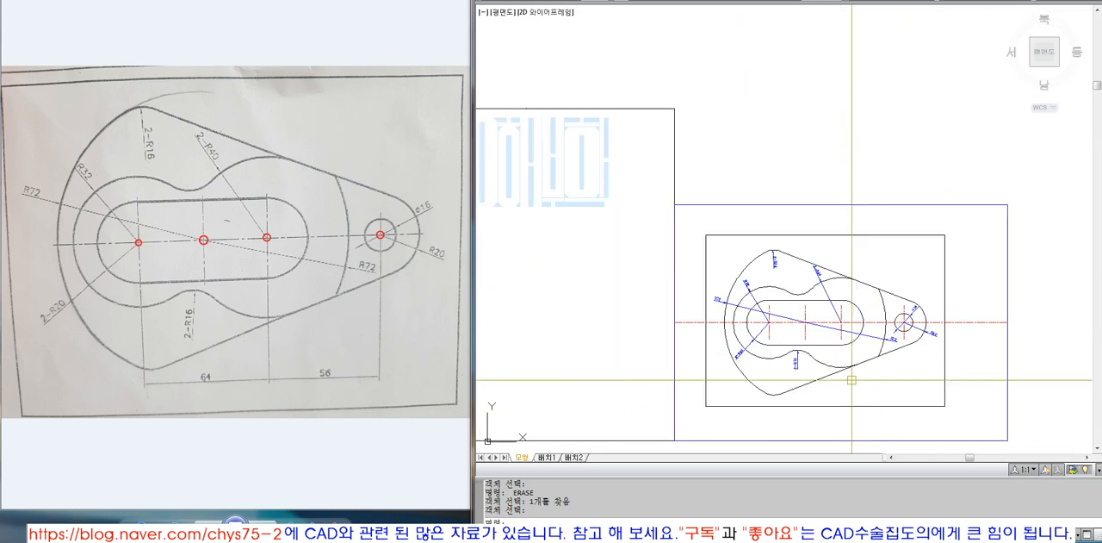
pyautogui.write('E')
pyautogui.press('space')
pyautogui.press('space')
pyautogui.click(896, 203)
pyautogui.write('E')
# Trim both ends of the horizontal centre line that extend beyond the drawing border
pyautogui.press('space')
pyautogui.write('TR')
pyautogui.press('space')
pyautogui.click(945, 281)
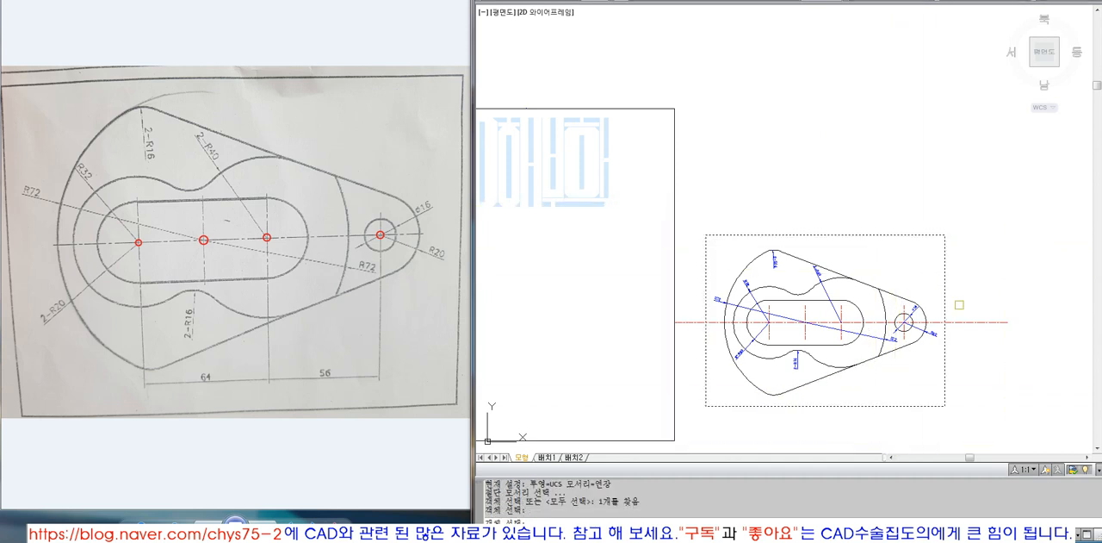
pyautogui.press('space')
pyautogui.click(970, 323)
pyautogui.click(696, 322)
# Draw a line from the upper end of the contour's upper right arc, where it meets the sloped edge, to the arc's centre
pyautogui.press('space')
pyautogui.write('Z')
pyautogui.press('space')
pyautogui.write('O')
pyautogui.press('space')
pyautogui.click(832, 234)
pyautogui.press('space')
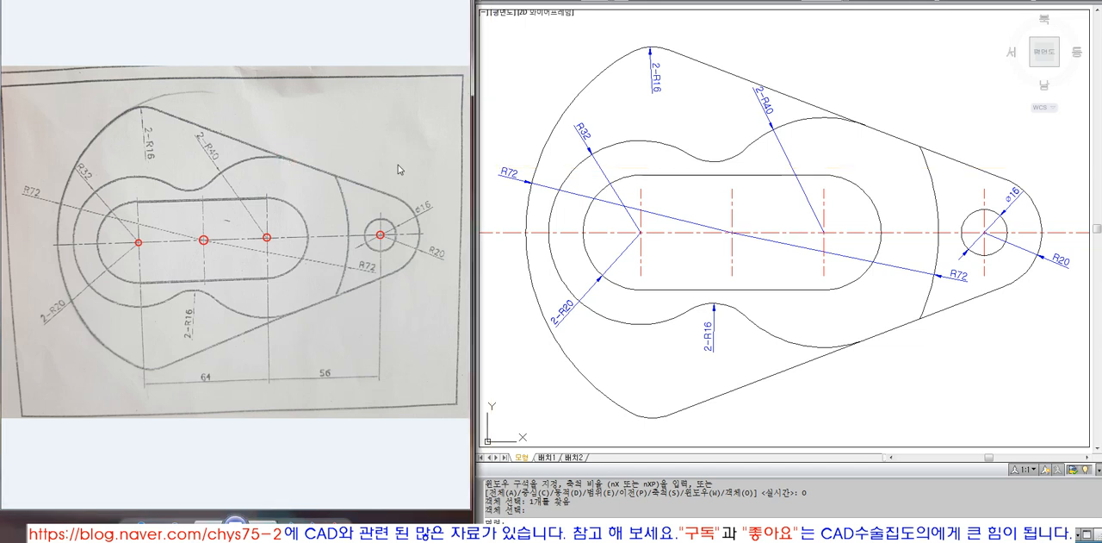
pyautogui.press('Escape')
pyautogui.press('Escape')
pyautogui.press('Escape')
pyautogui.press('Escape')
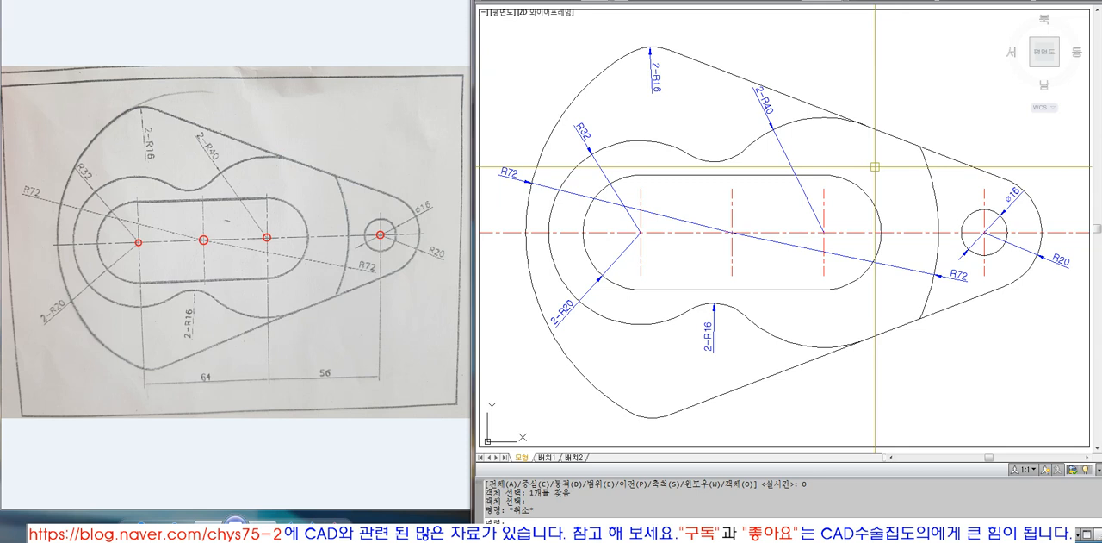
pyautogui.write('l')
pyautogui.press('Return')
pyautogui.click(865, 123)
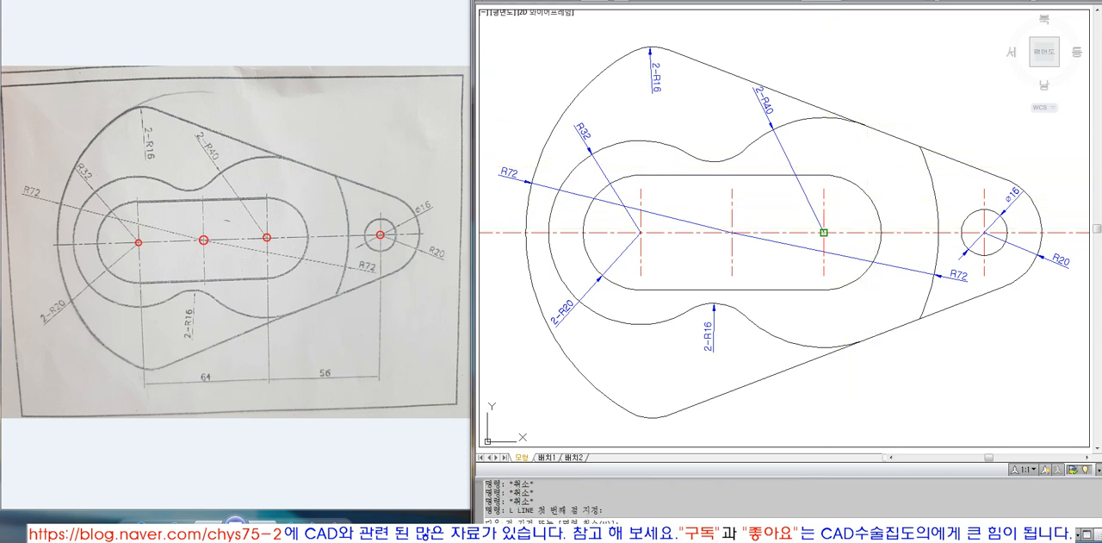
pyautogui.click(825, 231)
pyautogui.press('Return')
pyautogui.write('z')
pyautogui.press('Return')
pyautogui.click(524, 33)
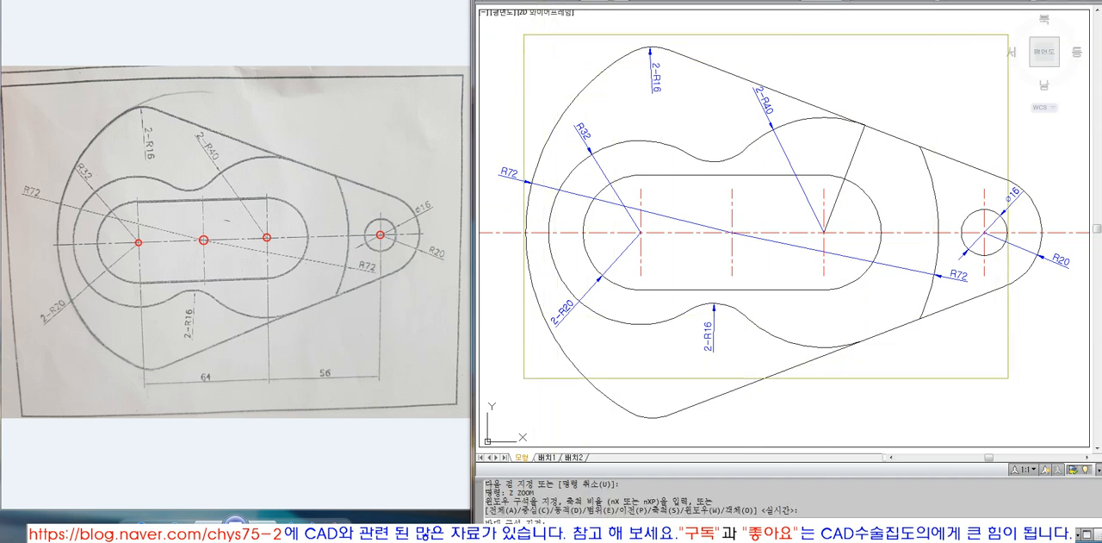
pyautogui.click(1032, 402)
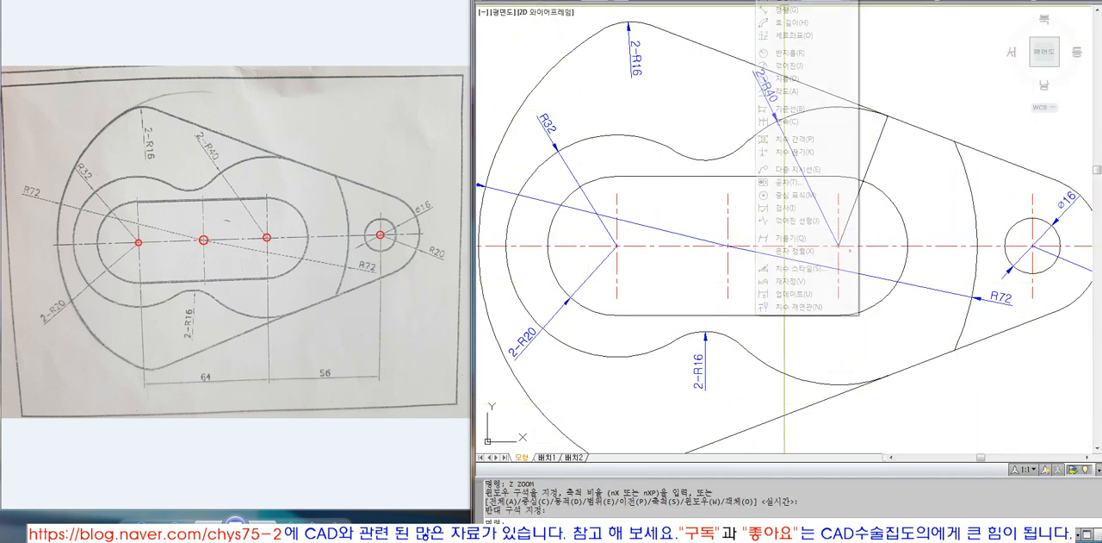
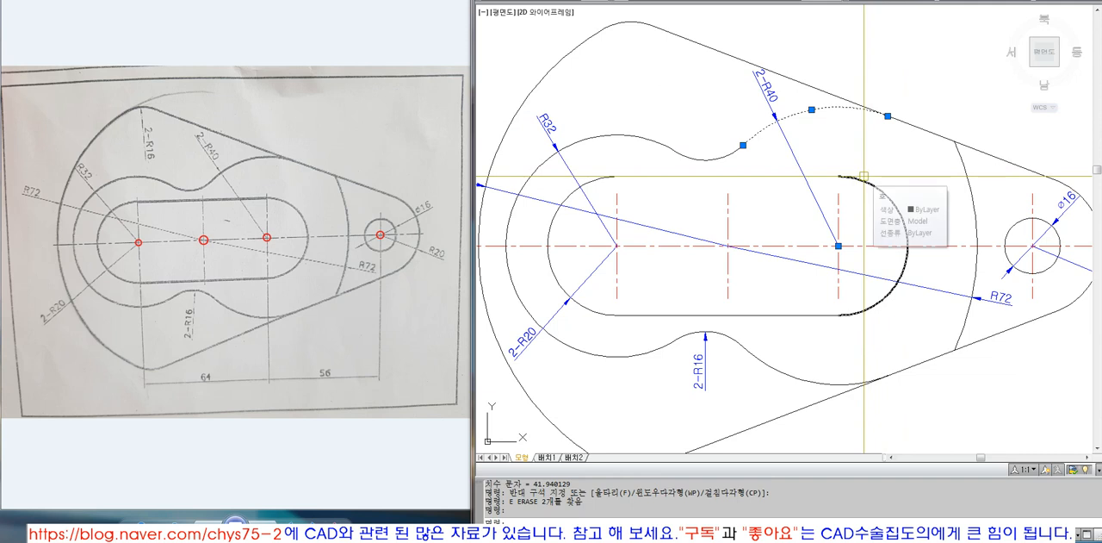
# Zoom to the drawing border object so the complete part fits in the view
pyautogui.scroll(-3, 844, 207)
pyautogui.press('Escape')
pyautogui.write('Z')
pyautogui.press('space')
pyautogui.write('O')
pyautogui.press('space')
pyautogui.click(902, 63)
pyautogui.press('space')
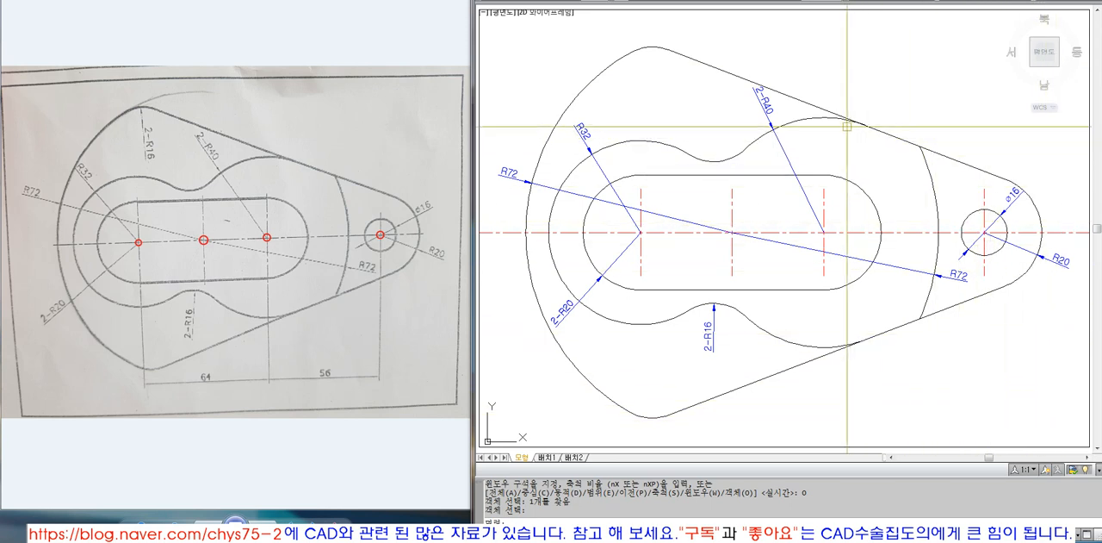
pyautogui.moveTo(864, 125)
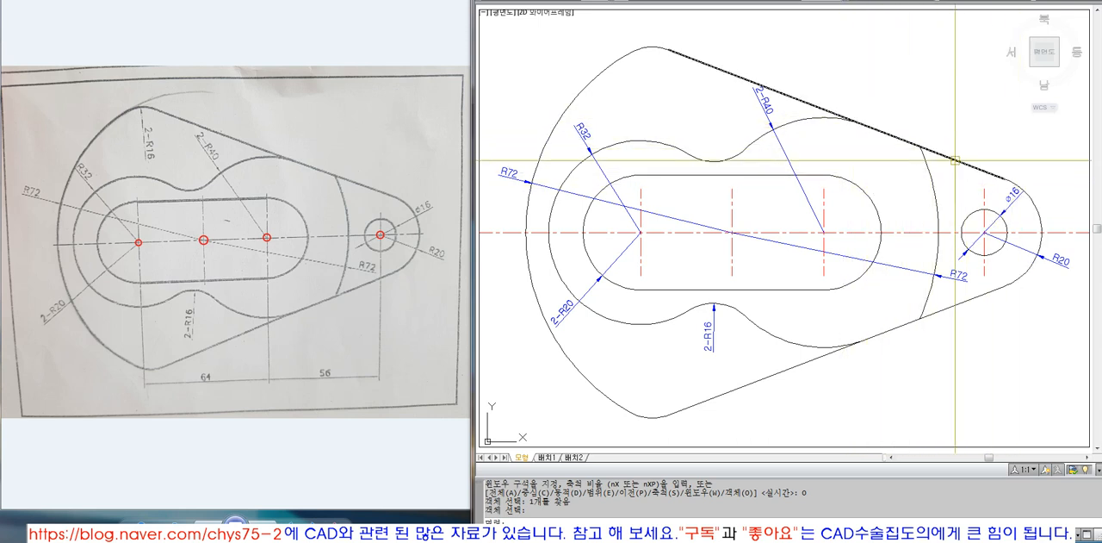
pyautogui.press('Escape')
pyautogui.press('Escape')
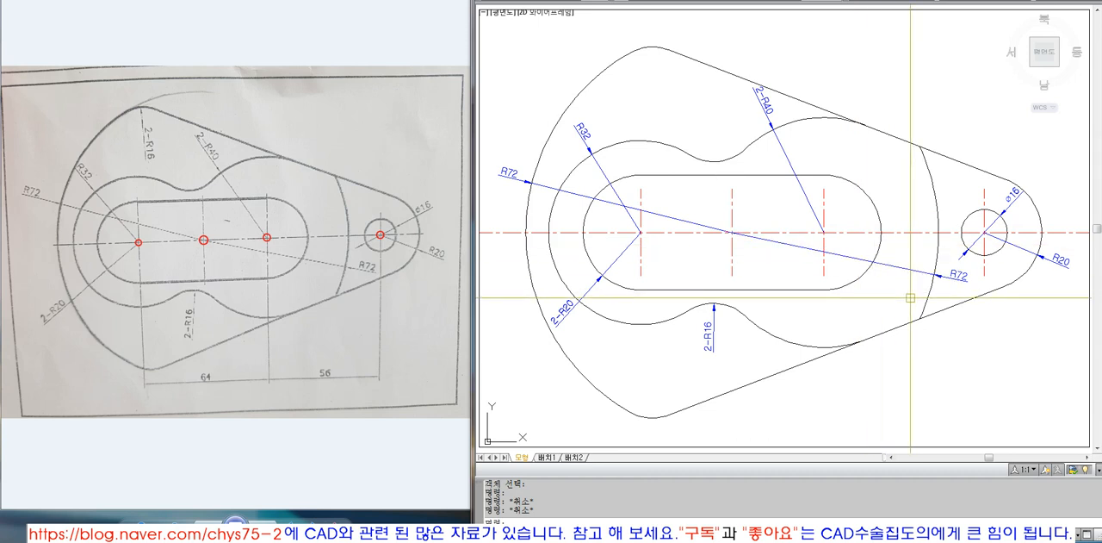
pyautogui.press('Escape')
pyautogui.press('Escape')
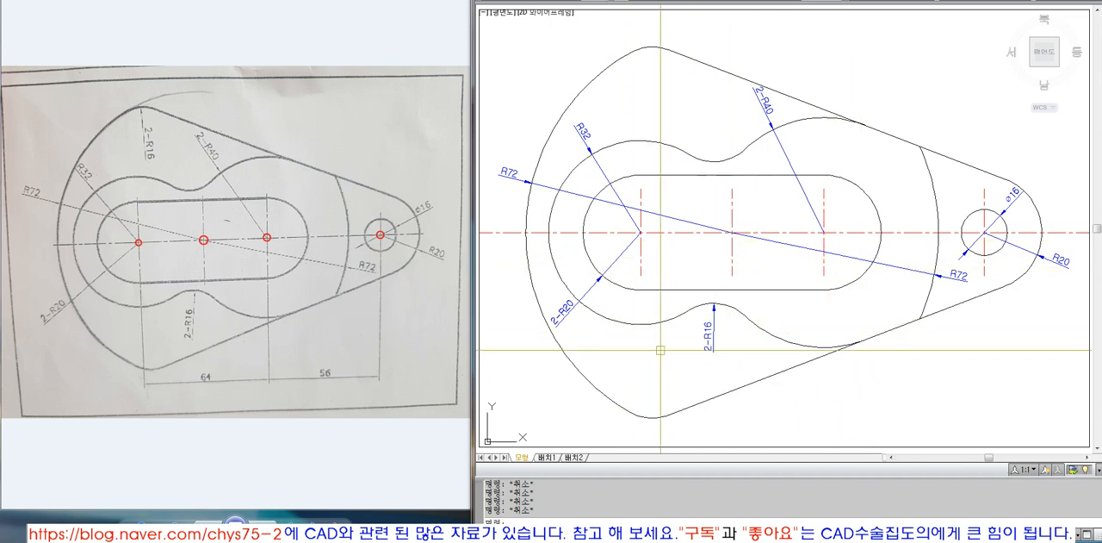
# Override the text of the radius dimension below the lower concave arc with R35
pyautogui.doubleClick(709, 338)
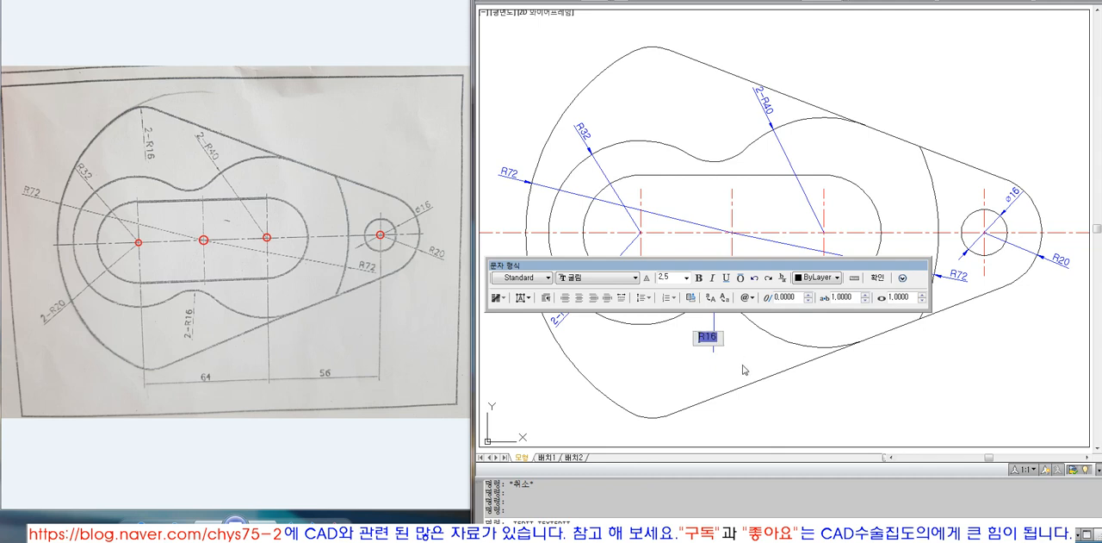
pyautogui.click(743, 365)
pyautogui.doubleClick(711, 335)
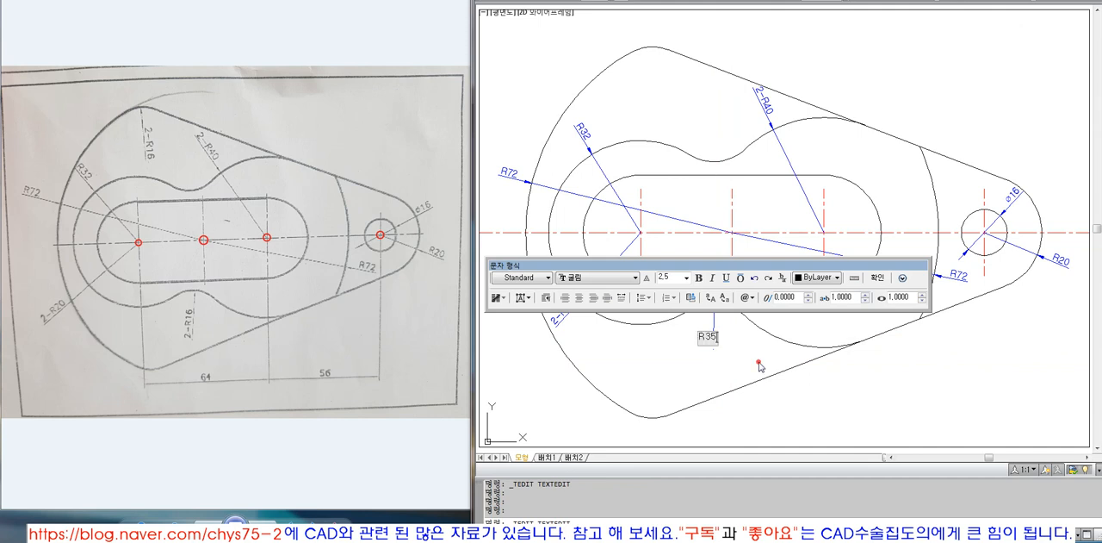
pyautogui.click(765, 361)
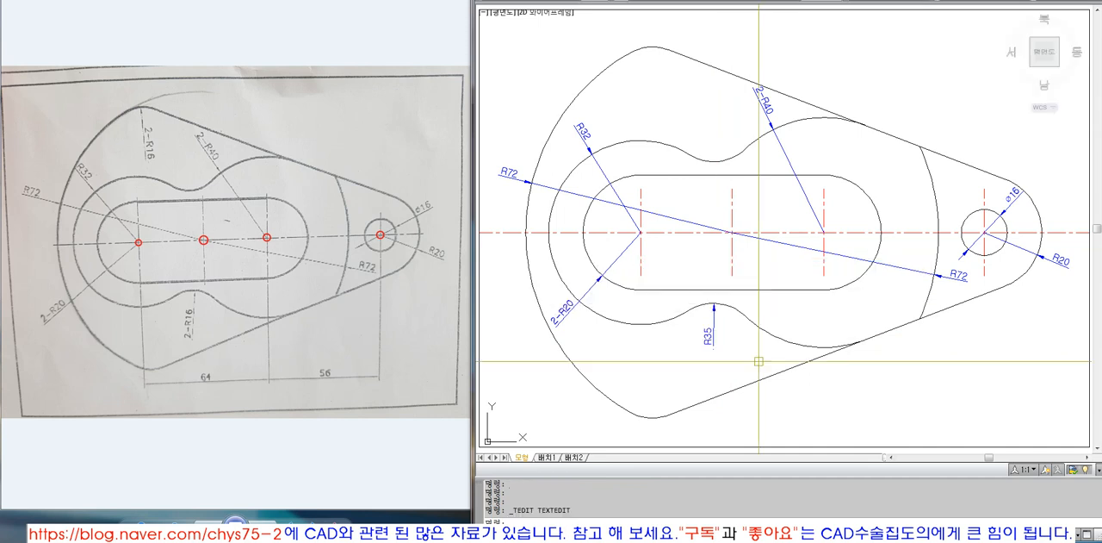
pyautogui.doubleClick(706, 338)
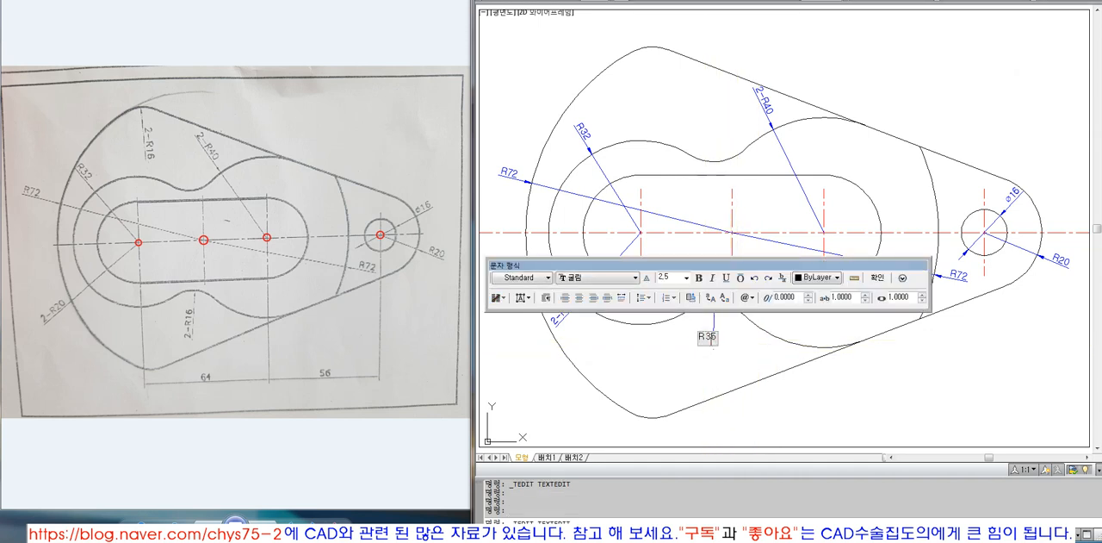
pyautogui.click(732, 361)
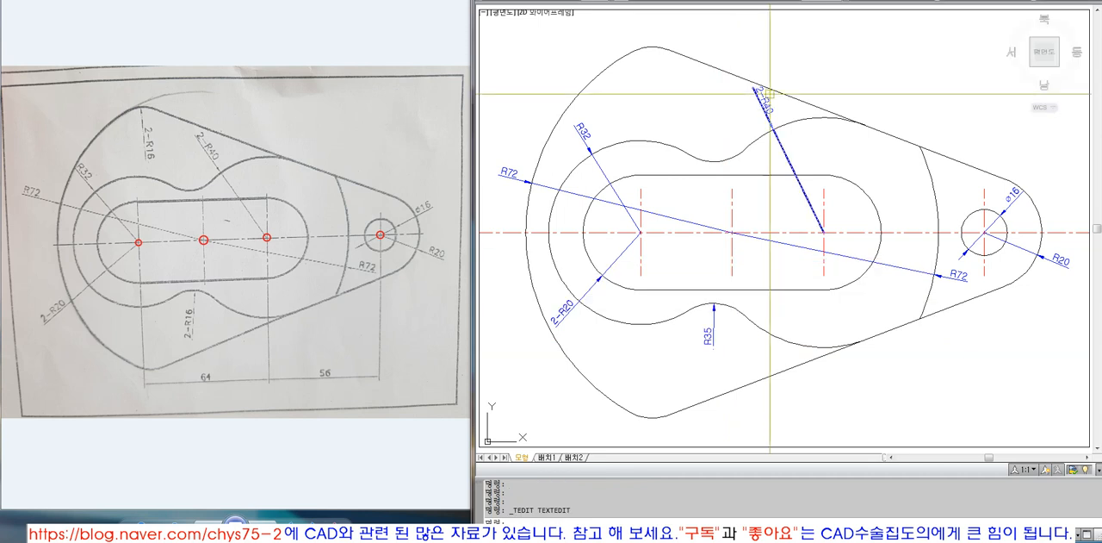
# Examine the texts of the 2-R40 and R32 dimensions and compare them with the overridden lower radius dimension's text
pyautogui.doubleClick(763, 101)
pyautogui.click(766, 112)
pyautogui.doubleClick(589, 130)
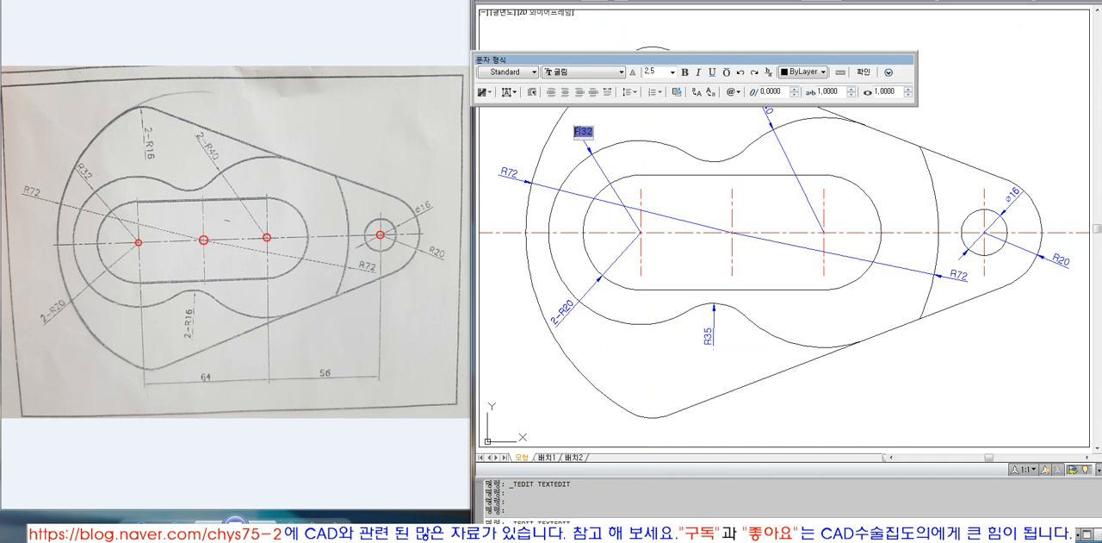
pyautogui.click(733, 325)
pyautogui.doubleClick(708, 336)
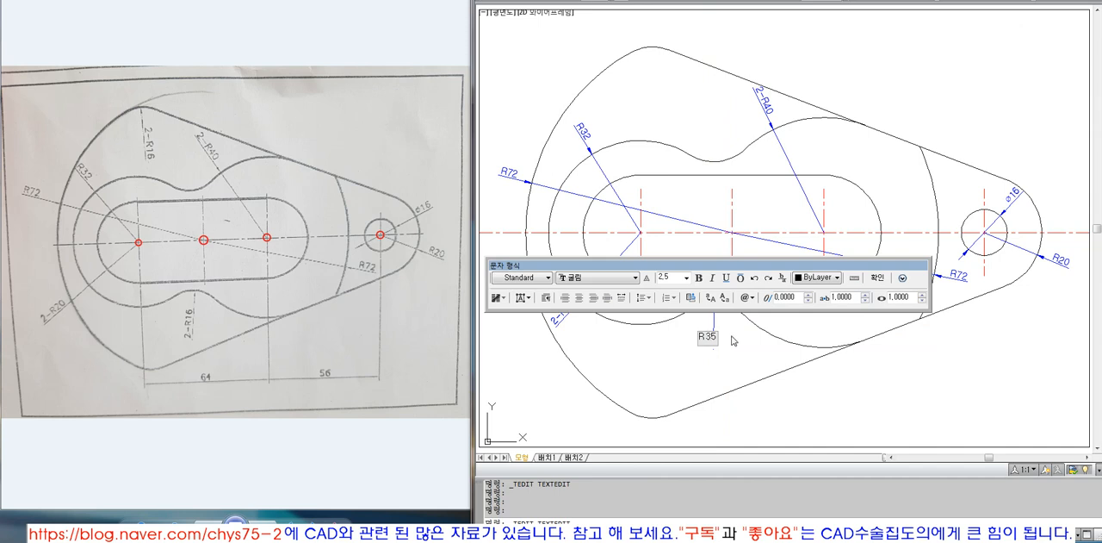
pyautogui.click(734, 341)
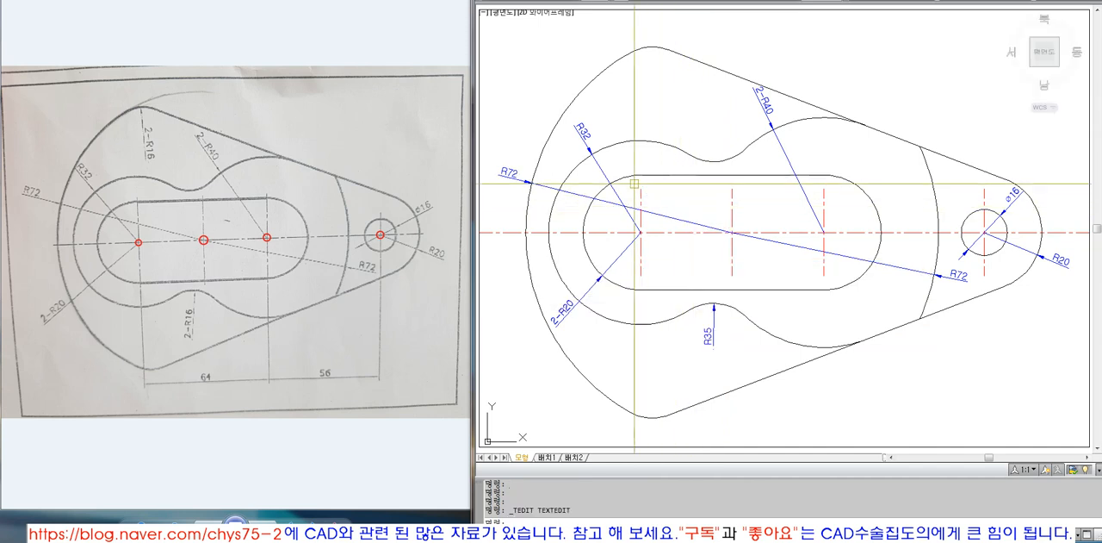
pyautogui.doubleClick(706, 335)
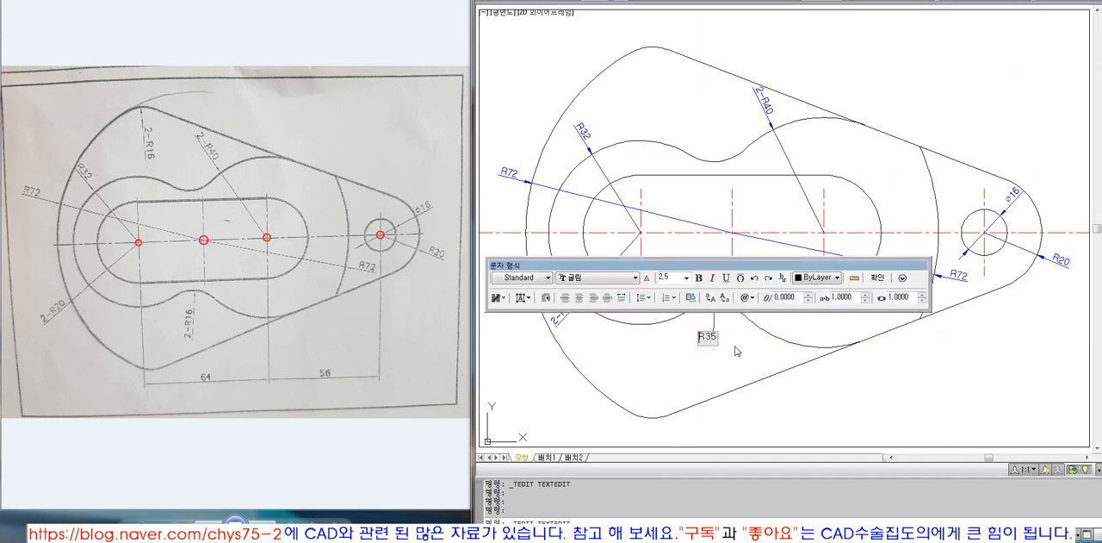
pyautogui.click(736, 346)
# Enter R16 as fixed text for the lower concave arc's radius dimension and compare it with the R32 dimension's text
pyautogui.doubleClick(710, 338)
pyautogui.write('R16')
pyautogui.click(669, 364)
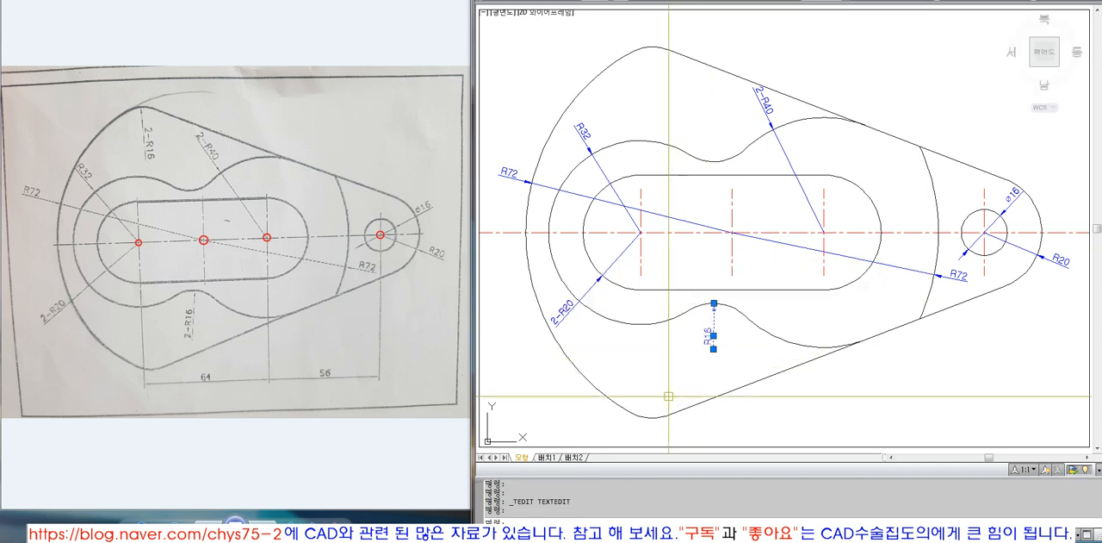
pyautogui.doubleClick(711, 334)
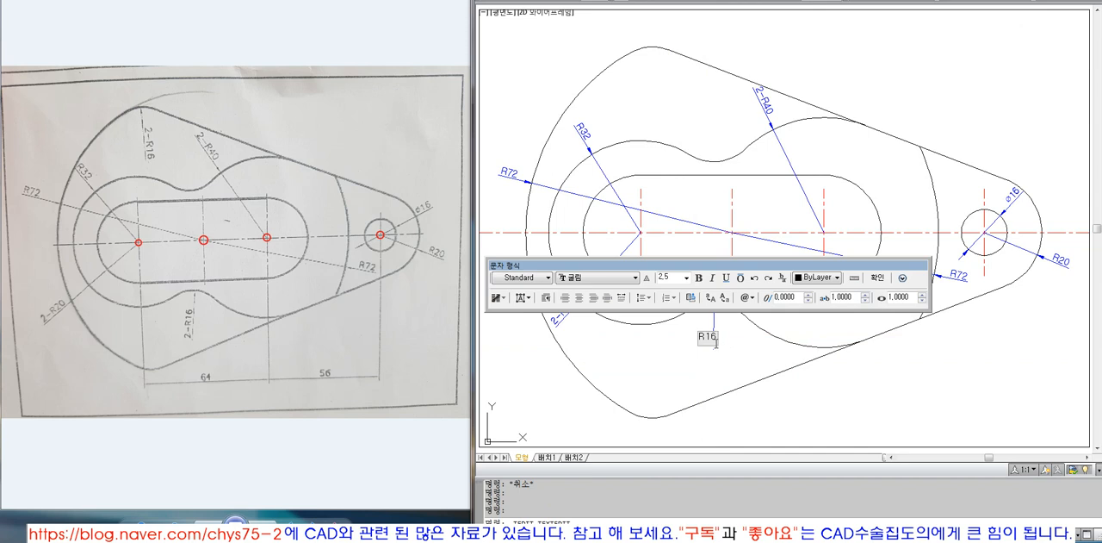
pyautogui.click(721, 342)
pyautogui.doubleClick(582, 136)
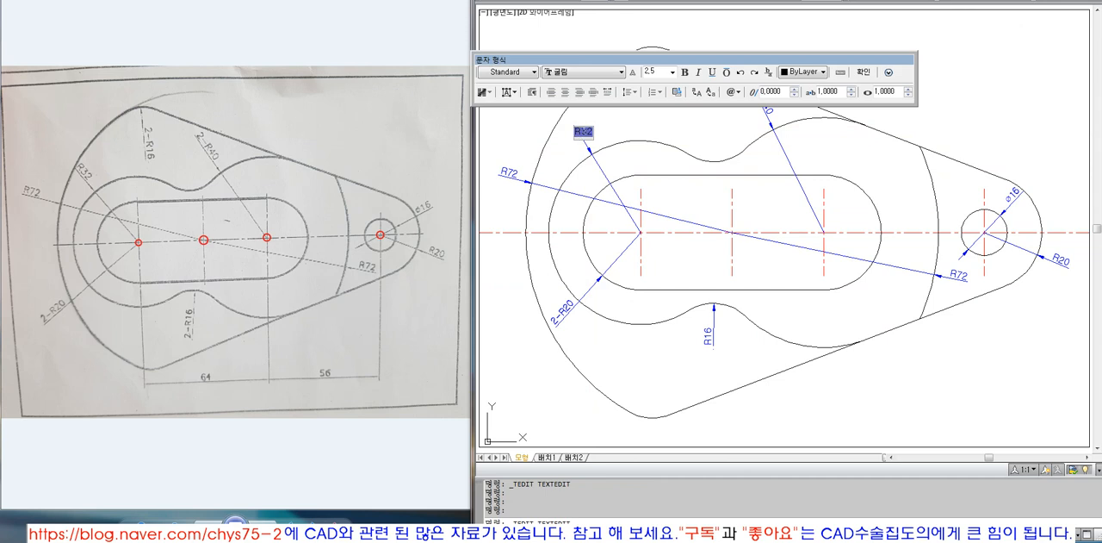
pyautogui.click(726, 341)
# Replace the fixed text of the lower concave arc's radius dimension with the measured-value placeholder <>
pyautogui.doubleClick(708, 338)
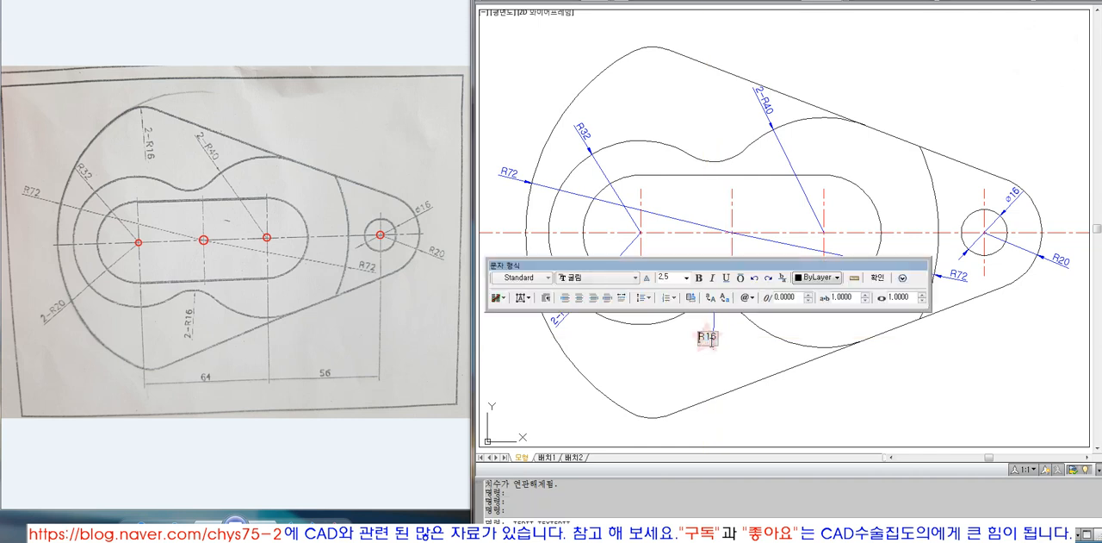
pyautogui.click(716, 338)
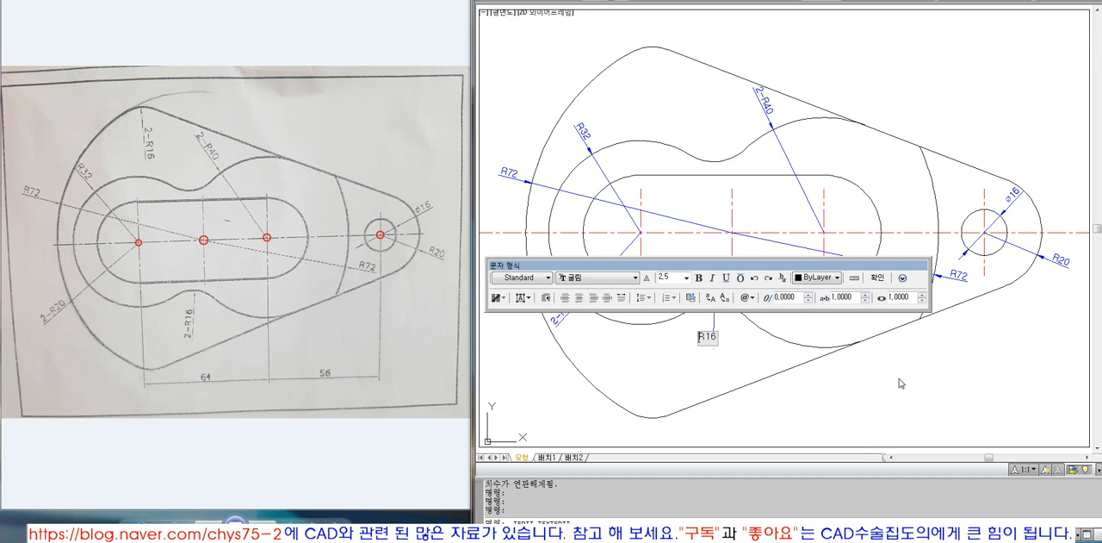
pyautogui.press('Delete')
pyautogui.press('Delete')
pyautogui.write('<>')
pyautogui.press('BackSpace')
pyautogui.write('<>')
pyautogui.click(899, 378)
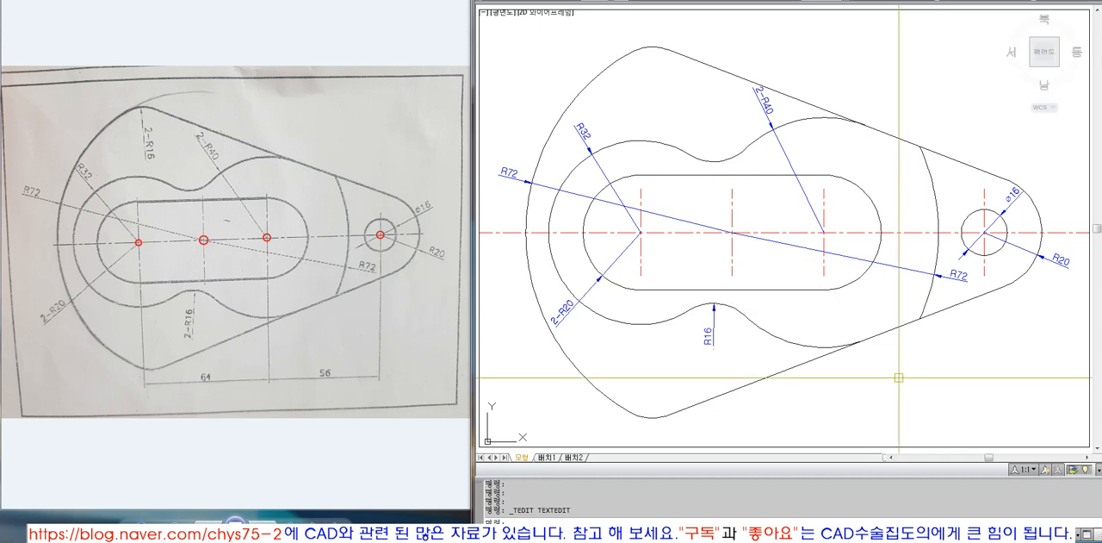
pyautogui.doubleClick(713, 336)
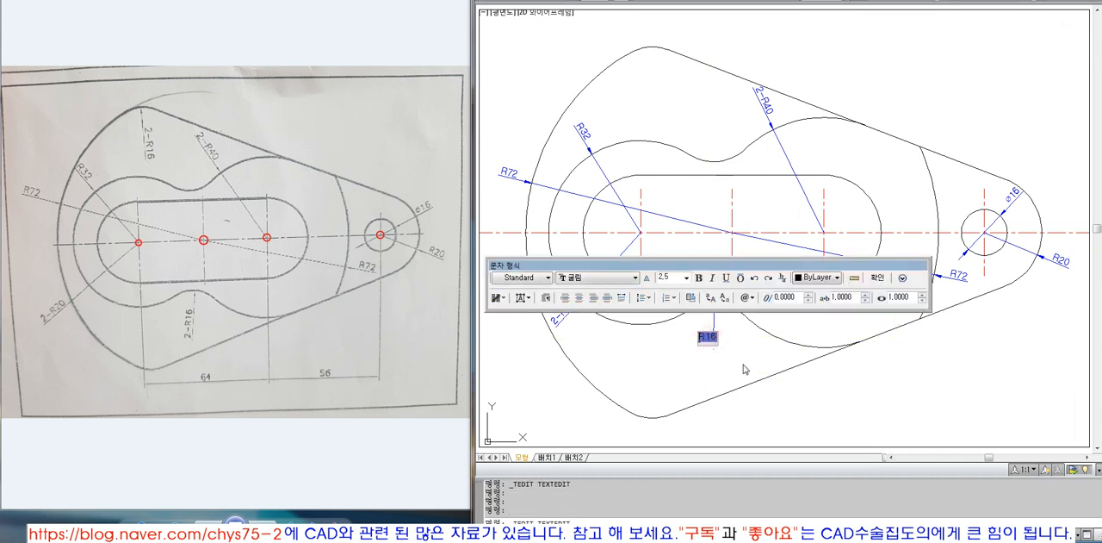
pyautogui.press('Escape')
pyautogui.press('Escape')
# Place the single-line text <> with height 10 and rotation 0 in the upper part of the outline
pyautogui.press('Return')
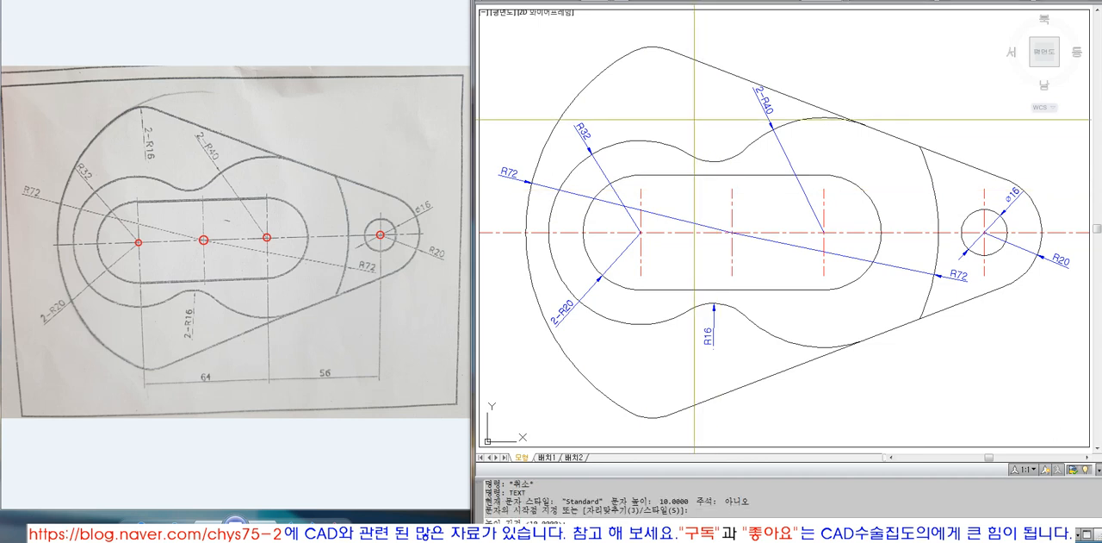
pyautogui.press('Return')
pyautogui.press('Return')
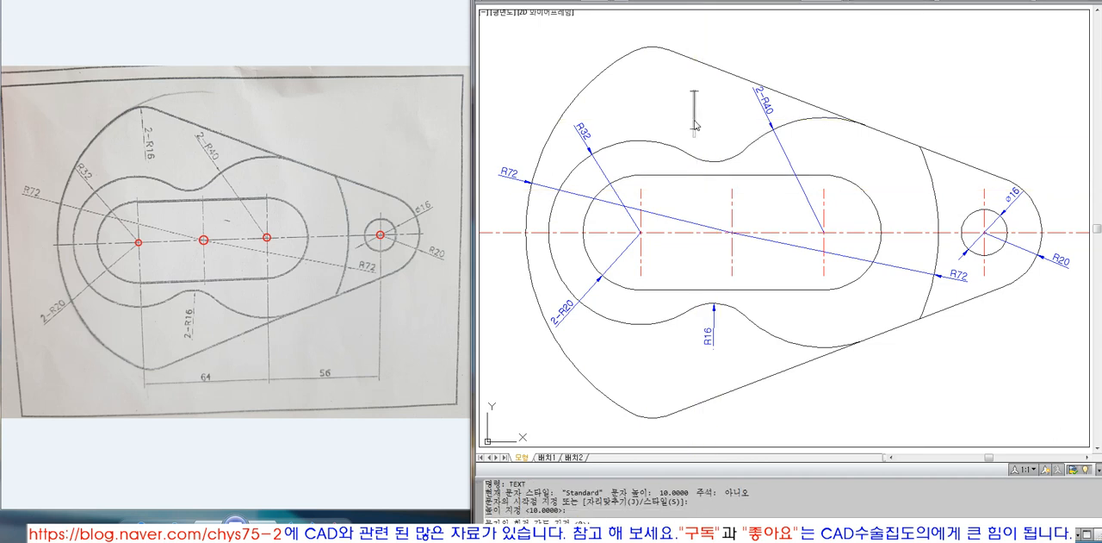
pyautogui.write('<>')
# Move the <> text to the left, away from the 2-R40 dimension
pyautogui.press('Return')
pyautogui.press('Return')
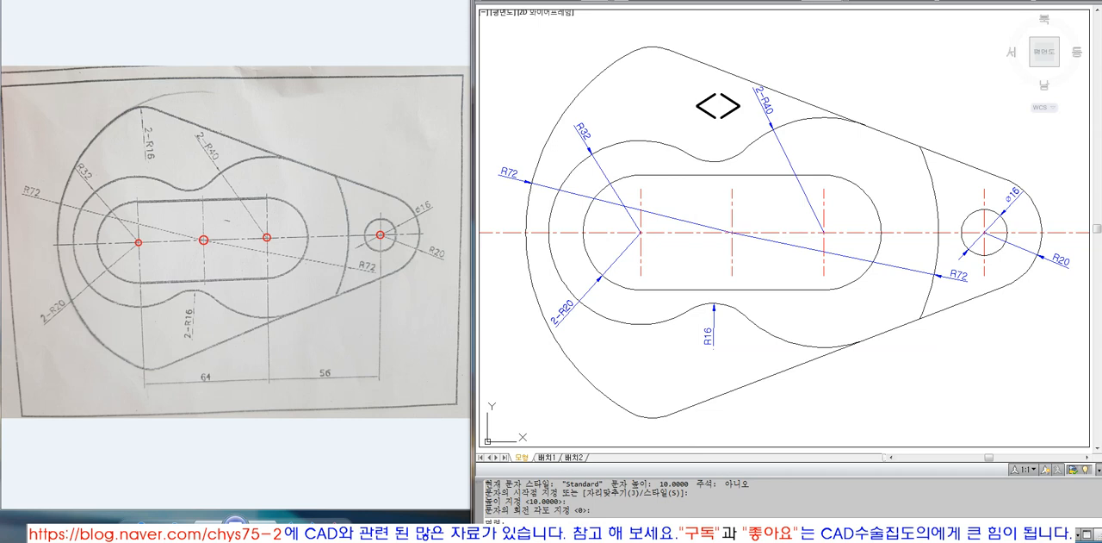
pyautogui.write('m')
pyautogui.press('Return')
pyautogui.click(728, 101)
pyautogui.press('Return')
pyautogui.click(737, 120)
pyautogui.click(689, 122)
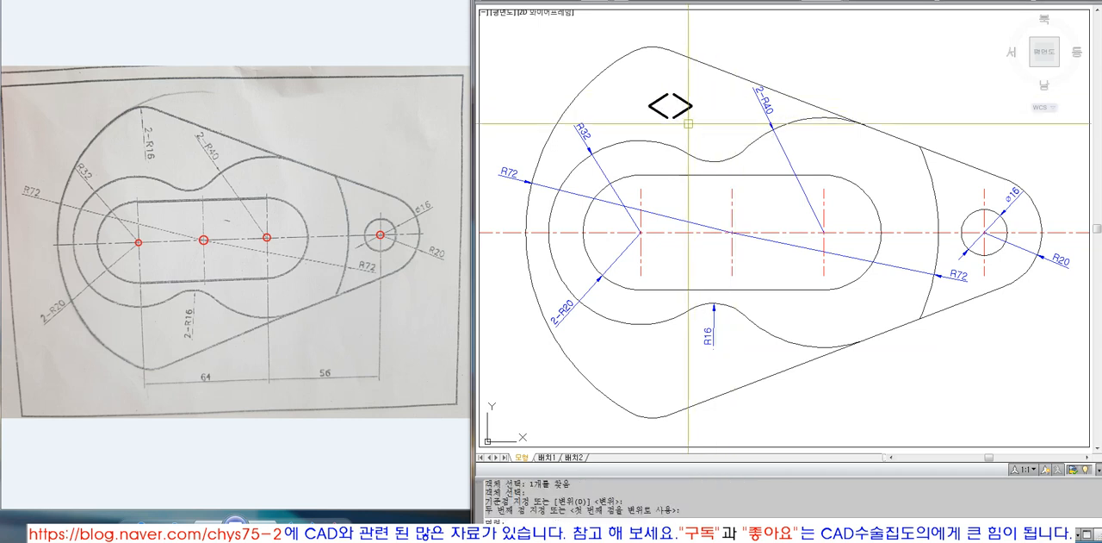
# Add a linear dimension between the upper ends of the middle and right vertical centre lines of the slot
pyautogui.rightClick(758, 4)
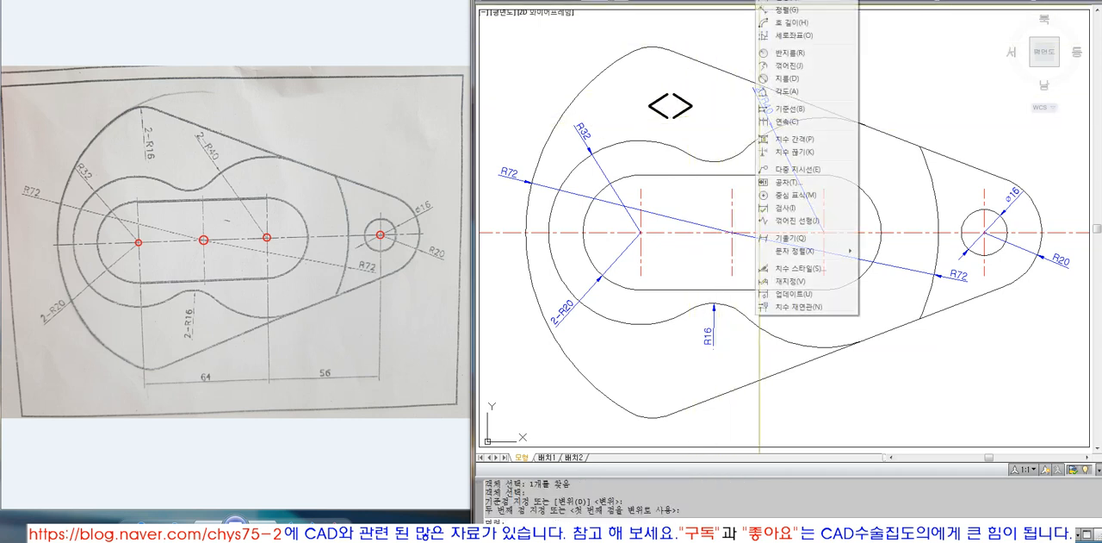
pyautogui.click(790, 10)
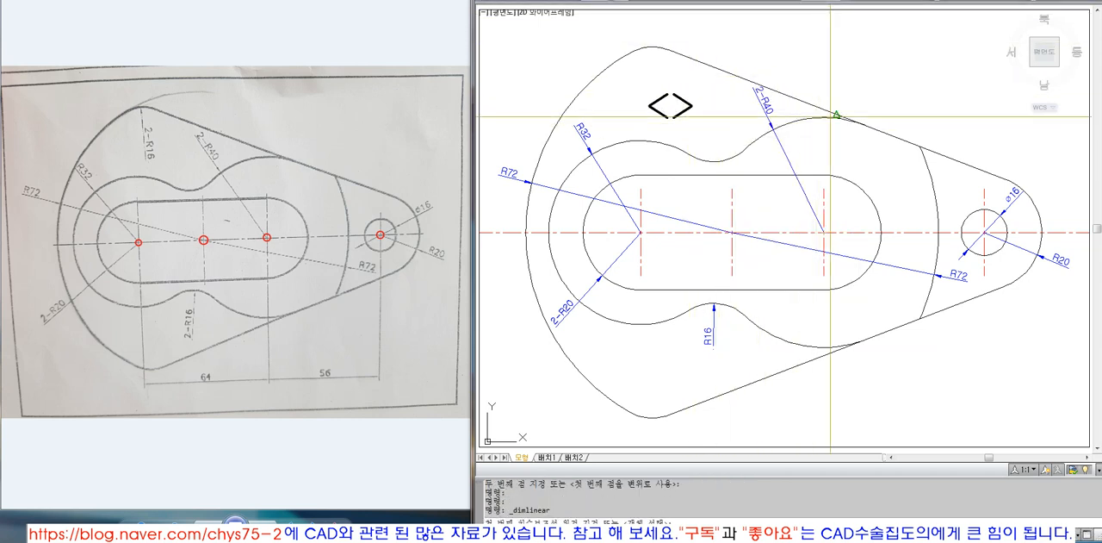
pyautogui.click(732, 189)
pyautogui.click(823, 189)
pyautogui.click(820, 148)
# Move the new linear dimension to the left, near the slot's left and middle vertical centre lines
pyautogui.write('m')
pyautogui.press('space')
pyautogui.click(806, 149)
pyautogui.press('space')
pyautogui.click(858, 146)
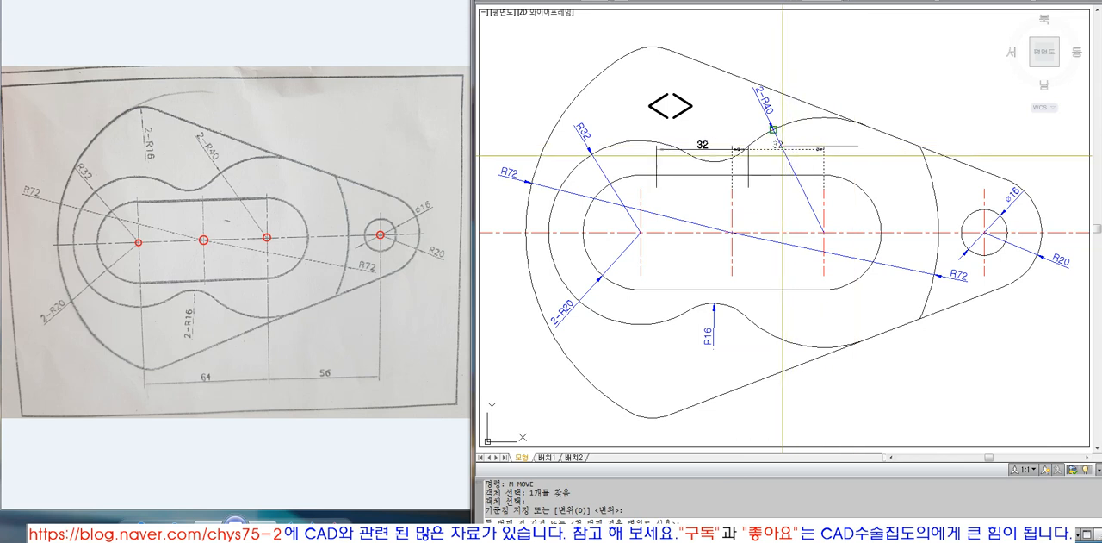
pyautogui.click(774, 157)
# Extend the linear dimension to the slot's left vertical centre line and fit its other end to the middle centre line
pyautogui.write('ex')
pyautogui.press('space')
pyautogui.click(644, 196)
pyautogui.press('space')
pyautogui.click(651, 173)
pyautogui.press('space')
pyautogui.press('space')
pyautogui.click(729, 196)
pyautogui.click(732, 196)
pyautogui.press('space')
pyautogui.click(741, 179)
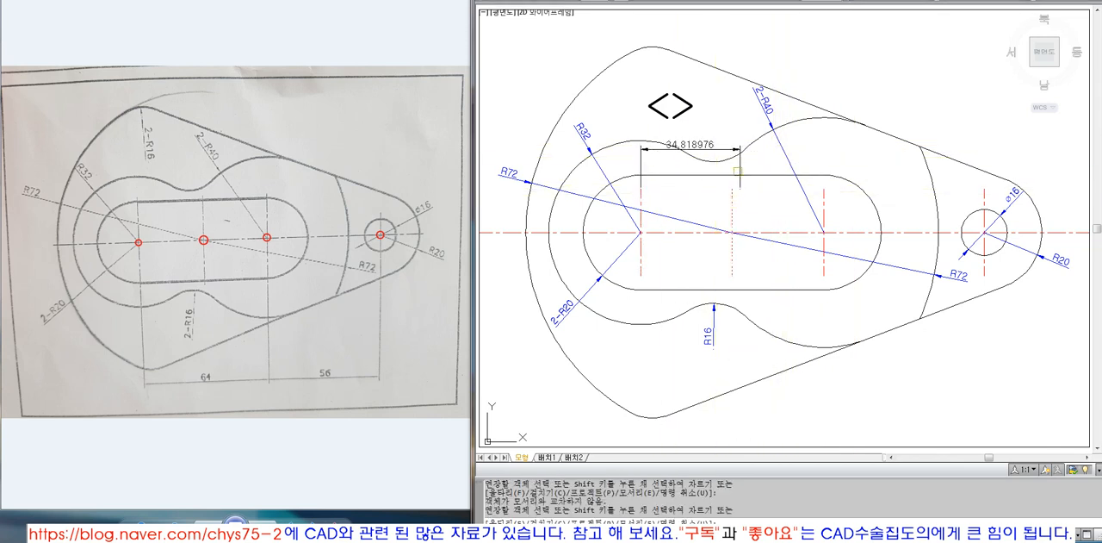
pyautogui.press('Escape')
# Raise the linear dimension line so it sits above the upper concave arc
pyautogui.click(741, 170)
pyautogui.click(741, 149)
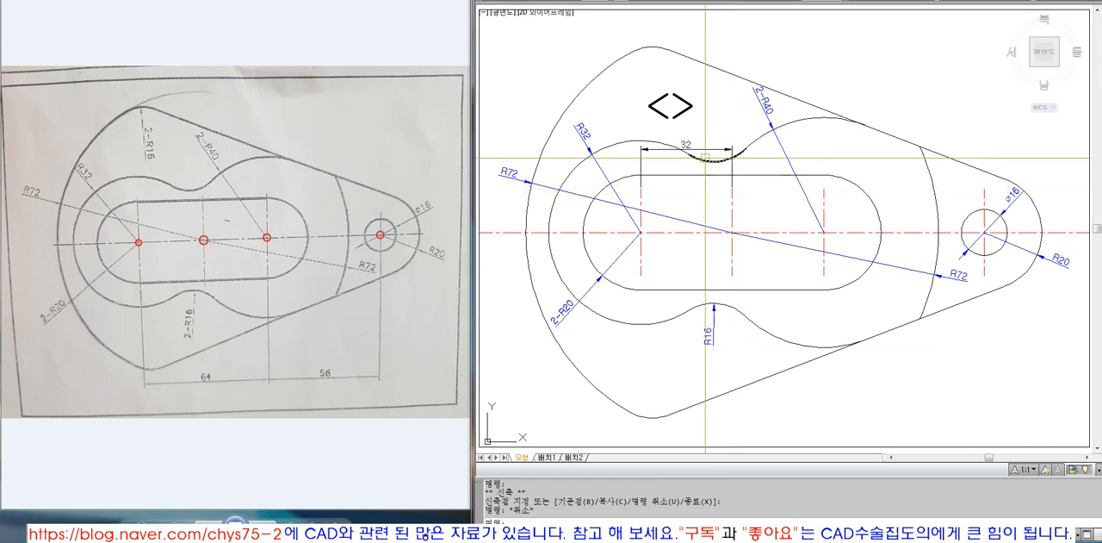
pyautogui.click(732, 128)
pyautogui.press('Escape')
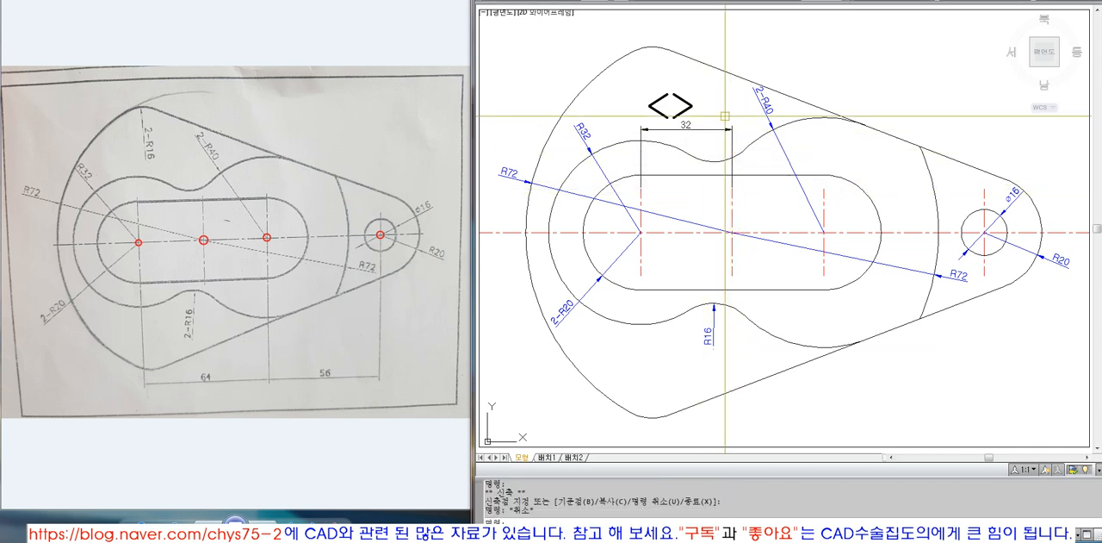
# Examine the raised linear dimension's text in the text editor and close the editor
pyautogui.doubleClick(685, 124)
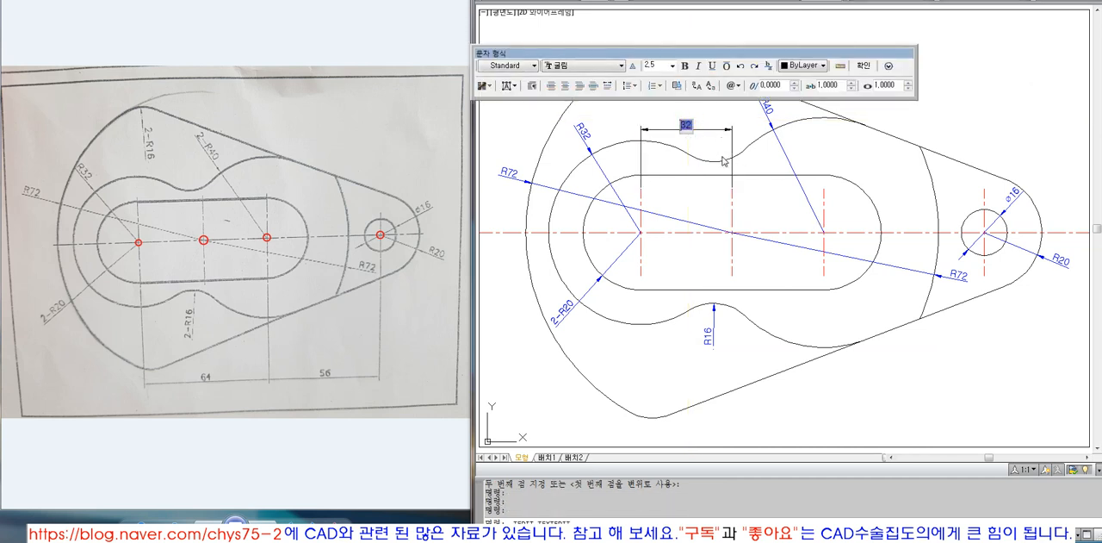
pyautogui.moveTo(541, 54); pyautogui.dragTo(605, 16)
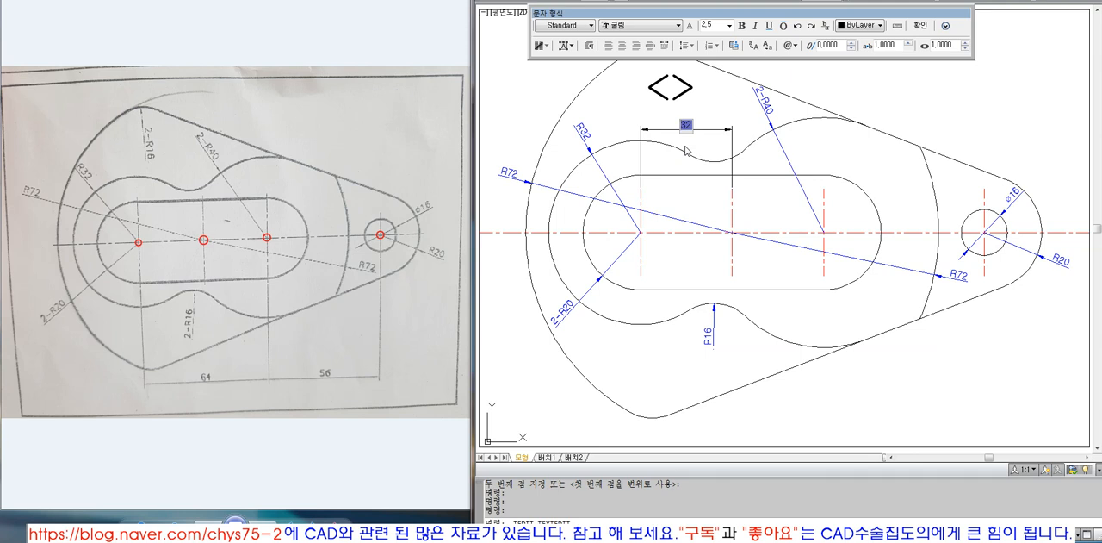
pyautogui.press('Escape')
# Extend the linear dimension from the middle centre line to the slot's right vertical centre line
pyautogui.write('ex')
pyautogui.press('space')
pyautogui.click(824, 195)
pyautogui.press('space')
pyautogui.click(713, 131)
pyautogui.press('space')
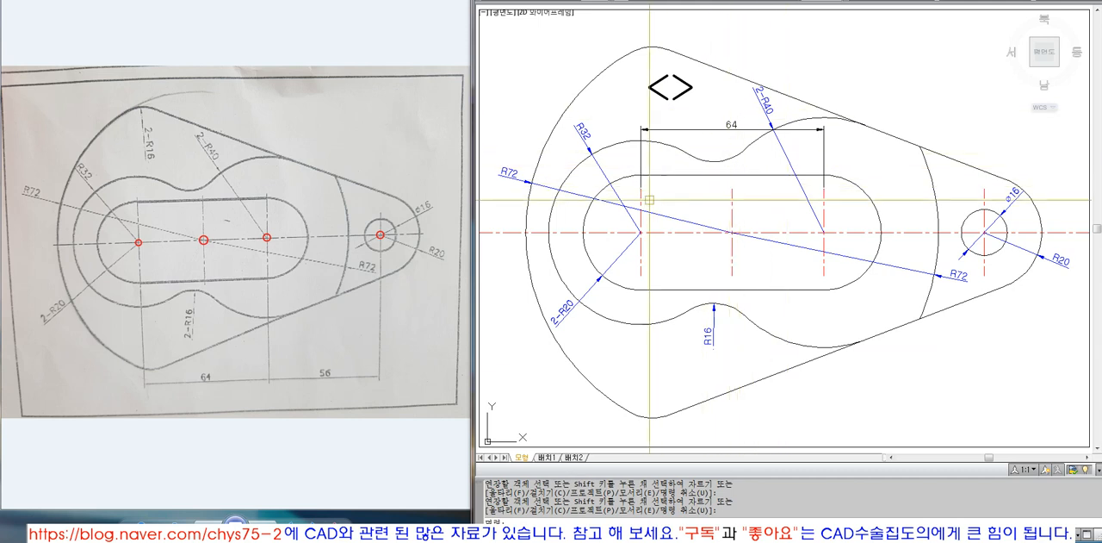
# Overwrite the measured value of the slot's linear dimension with the fixed text 64
pyautogui.doubleClick(731, 124)
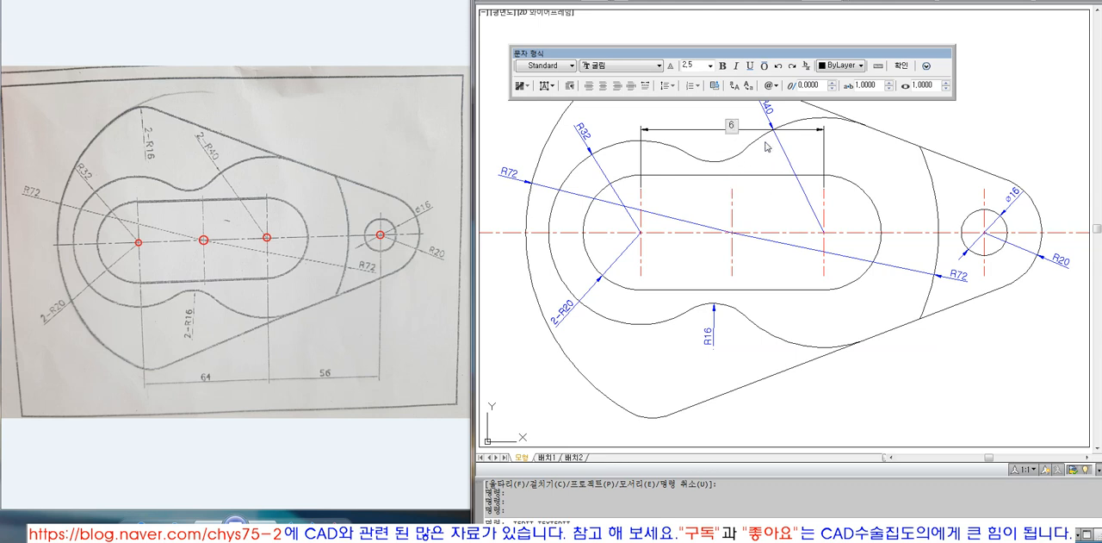
pyautogui.press('Escape')
pyautogui.click(735, 128)
pyautogui.press('Escape')
pyautogui.doubleClick(735, 123)
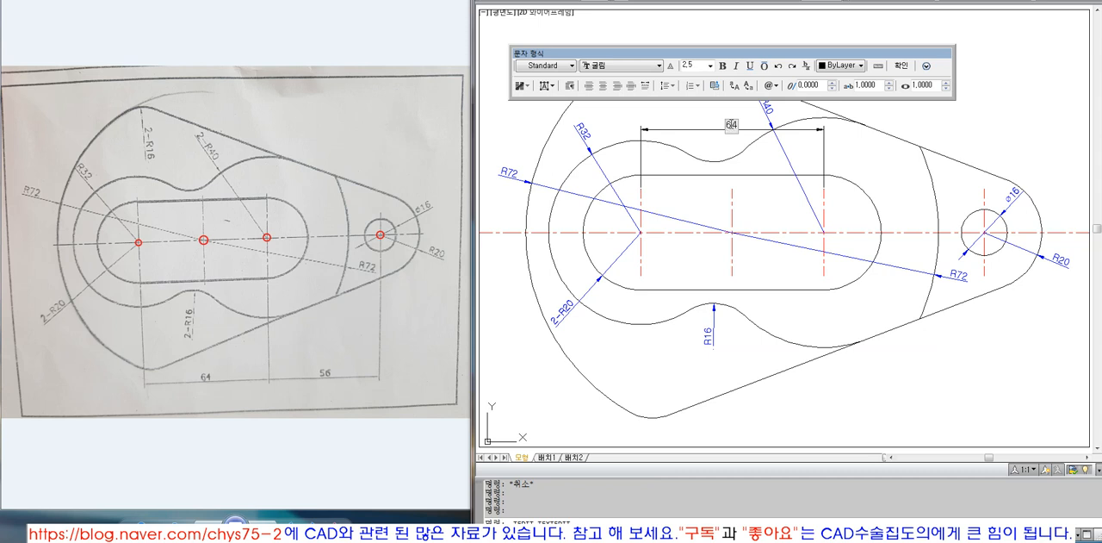
pyautogui.click(761, 153)
# Trim the linear dimension back to the slot's middle vertical centre line
pyautogui.write('tr')
pyautogui.press('space')
pyautogui.click(733, 190)
pyautogui.press('space')
pyautogui.click(748, 130)
pyautogui.press('space')
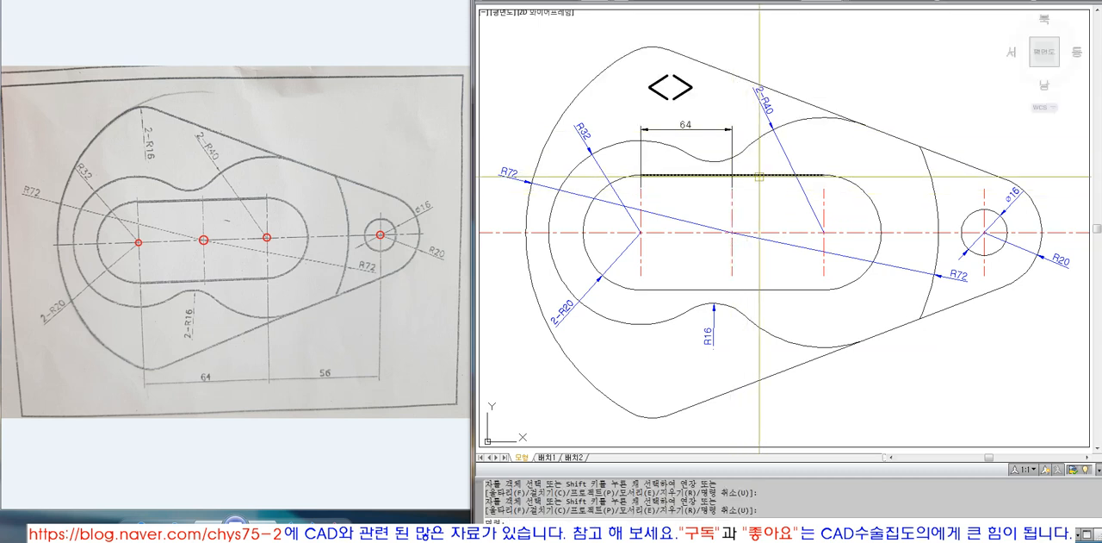
# Inspect the trimmed dimension's text and measure the distance between the left and middle vertical centre lines
pyautogui.doubleClick(688, 126)
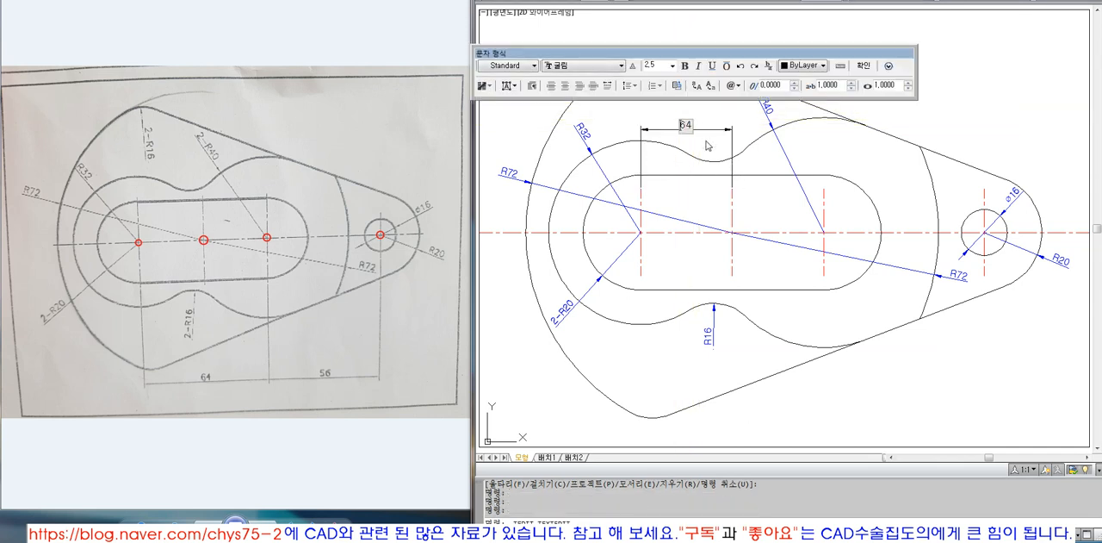
pyautogui.click(700, 150)
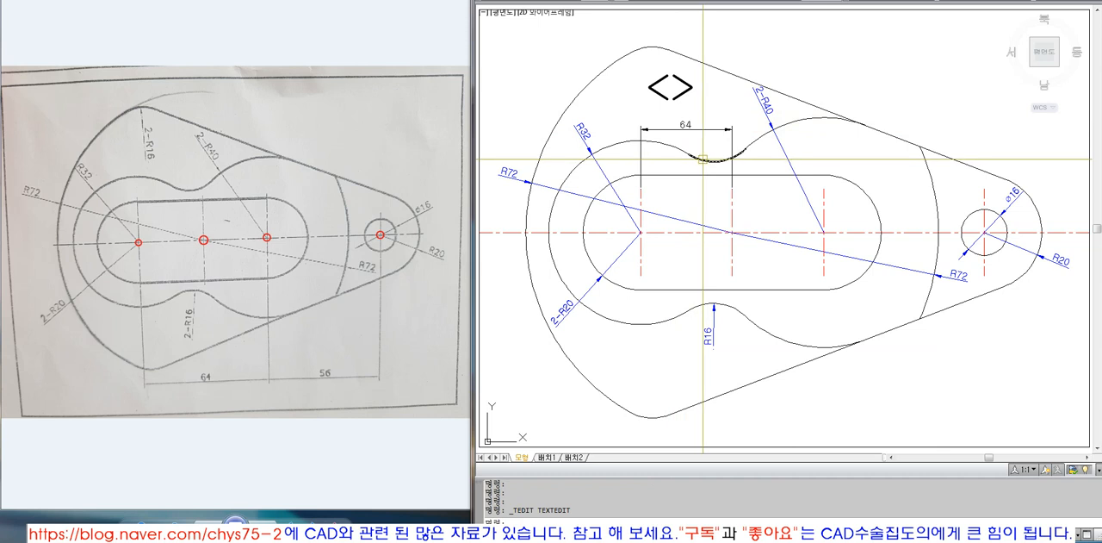
pyautogui.write('di')
pyautogui.press('Return')
pyautogui.click(641, 273)
pyautogui.click(733, 273)
pyautogui.press('Escape')
pyautogui.press('Escape')
# Replace the trimmed linear dimension's fixed text with the associative <> measured value
pyautogui.doubleClick(690, 127)
pyautogui.press('Escape')
pyautogui.click(780, 0)
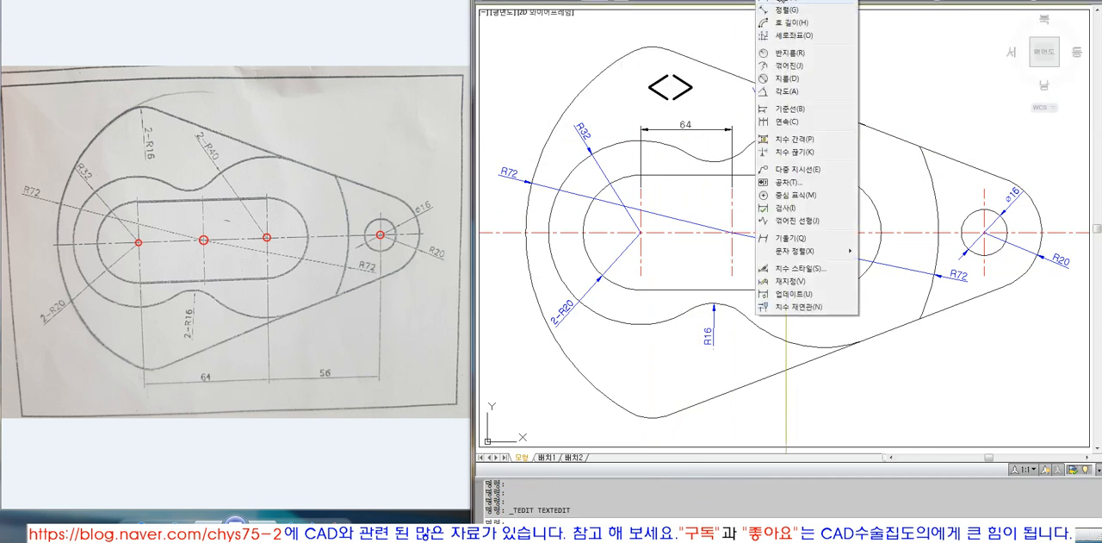
pyautogui.press('Escape')
pyautogui.doubleClick(688, 123)
pyautogui.press('Escape')
pyautogui.doubleClick(685, 124)
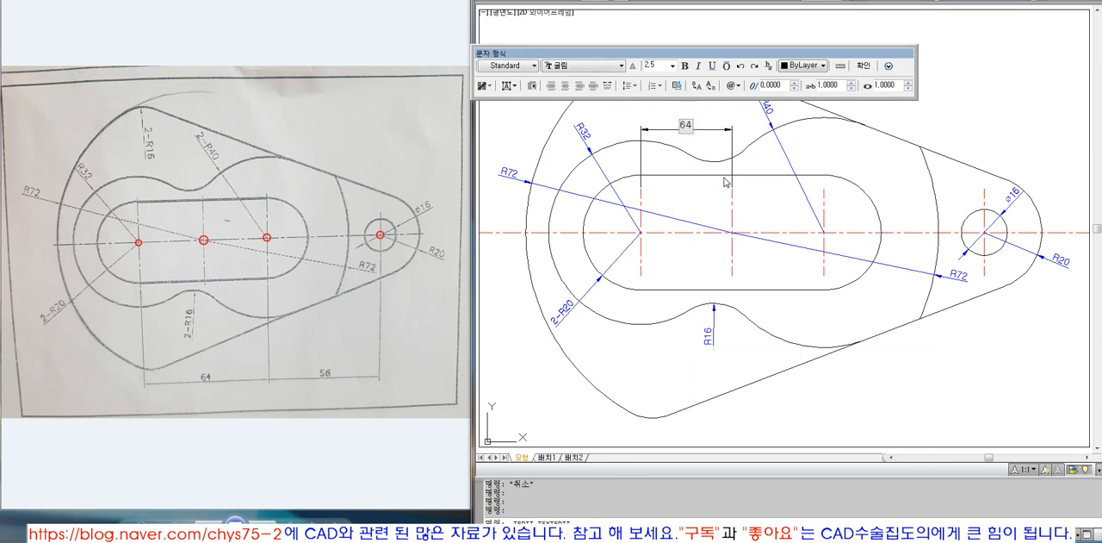
pyautogui.moveTo(738, 53)
pyautogui.mouseDown()
pyautogui.moveTo(782, 15)
pyautogui.moveTo(762, 15)
pyautogui.mouseUp()
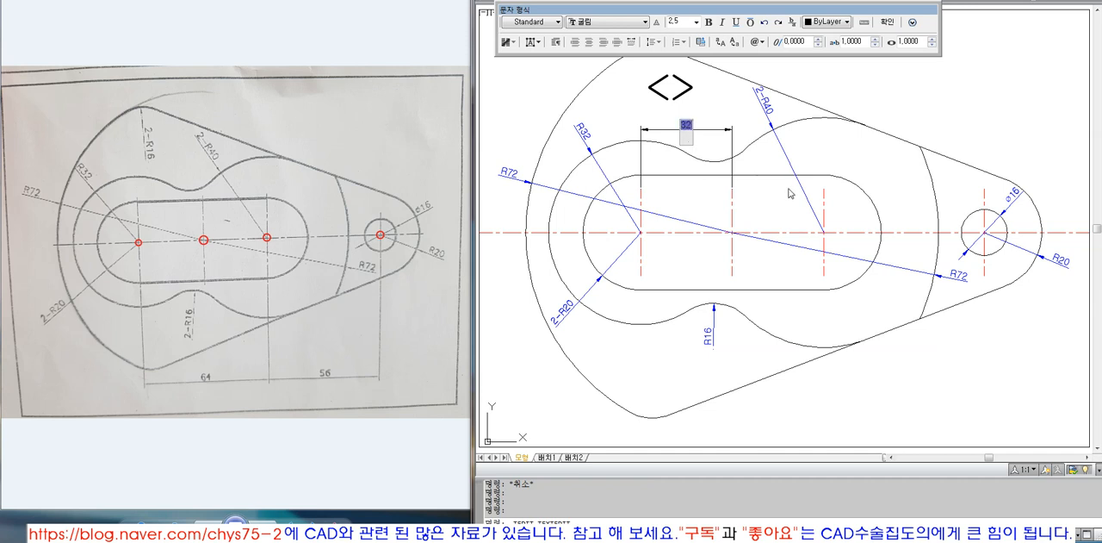
pyautogui.click(792, 195)
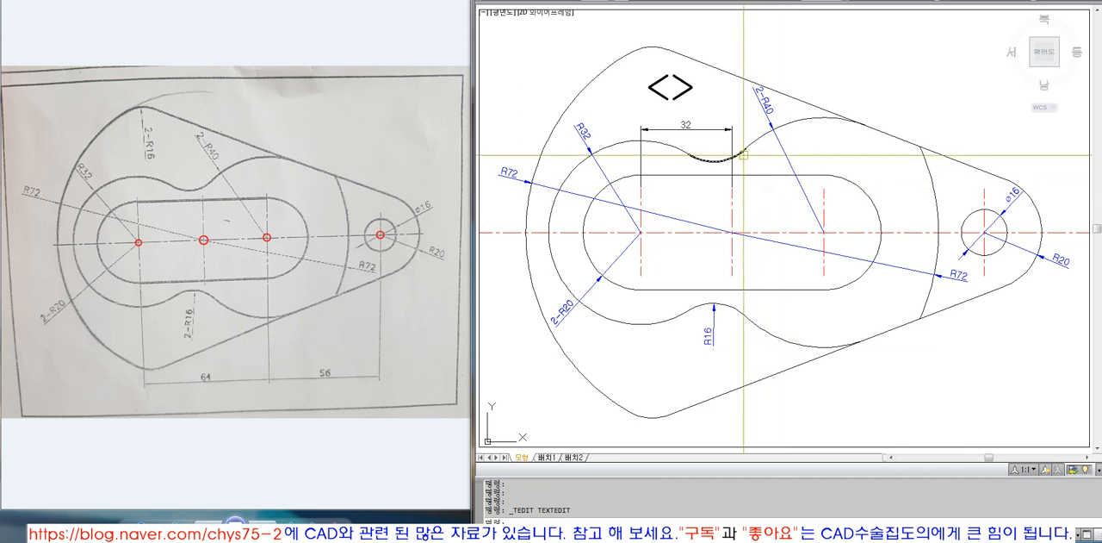
pyautogui.write('dim')
pyautogui.press('Return')
pyautogui.press('Escape')
pyautogui.press('Escape')
# Add a horizontal dimension from the middle to the right vertical centre line, placed just above the slot
pyautogui.write('dim')
pyautogui.press('Return')
pyautogui.write('upr')
pyautogui.press('Return')
pyautogui.click(733, 191)
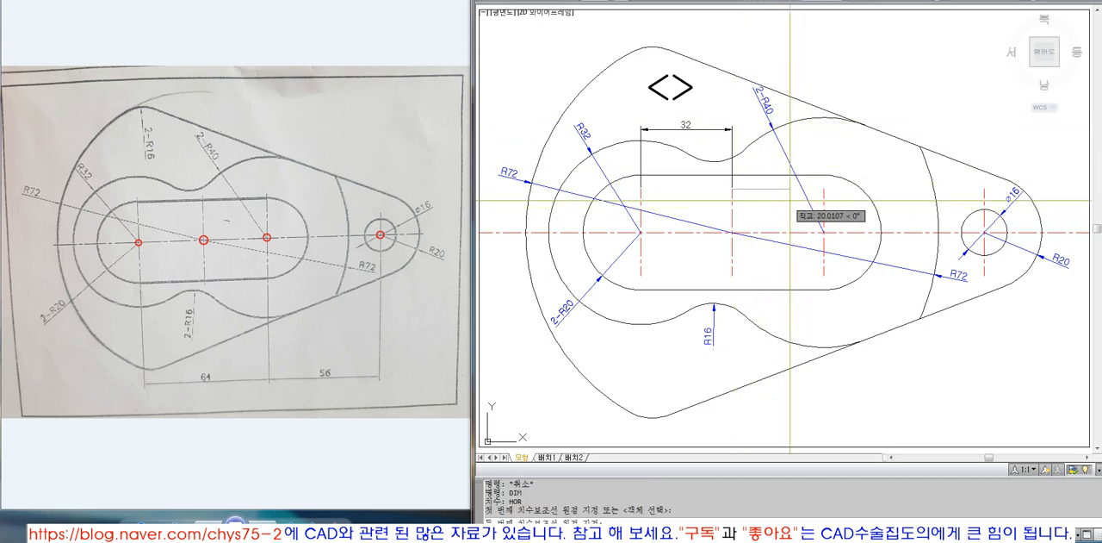
pyautogui.click(824, 188)
pyautogui.click(825, 148)
pyautogui.press('Return')
pyautogui.press('Escape')
# Inspect the text of the horizontal dimension between the middle and right centre lines, and erase that dimension
pyautogui.doubleClick(812, 149)
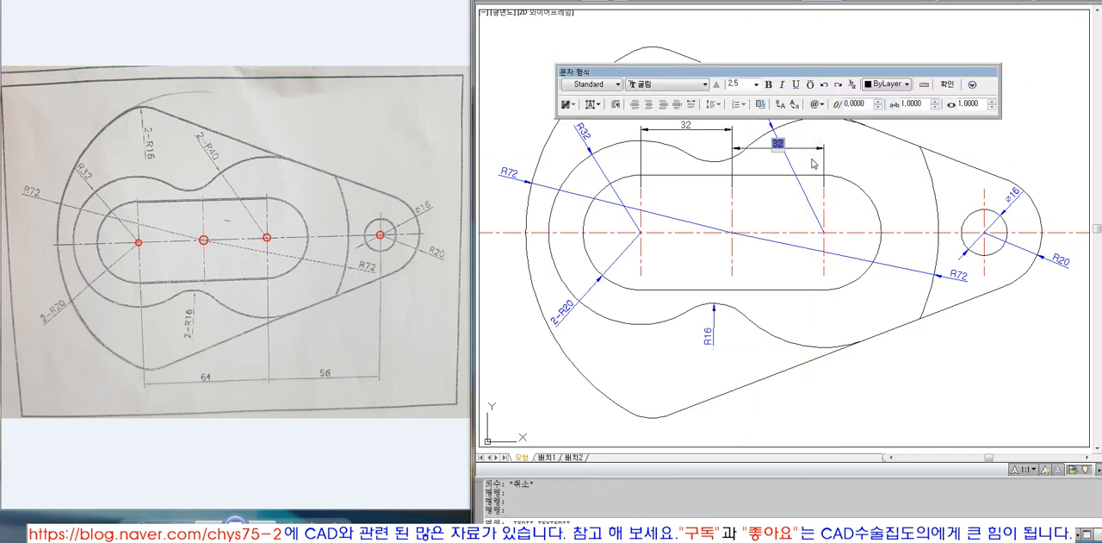
pyautogui.press('Escape')
pyautogui.click(823, 149)
pyautogui.write('e')
pyautogui.press('Return')
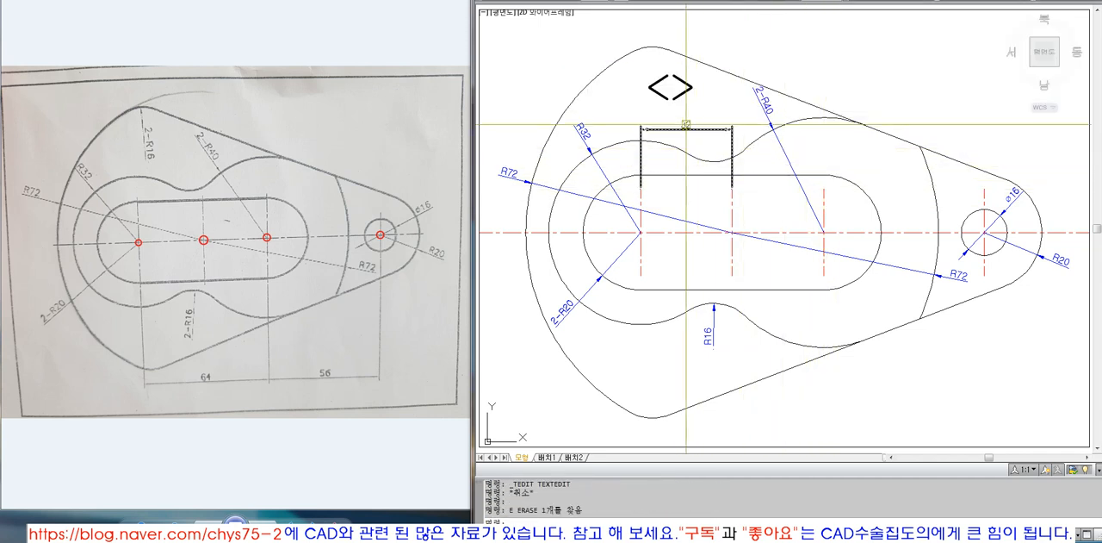
# Examine the remaining linear dimension's text in the text editor alongside the large <> note above it
pyautogui.doubleClick(687, 125)
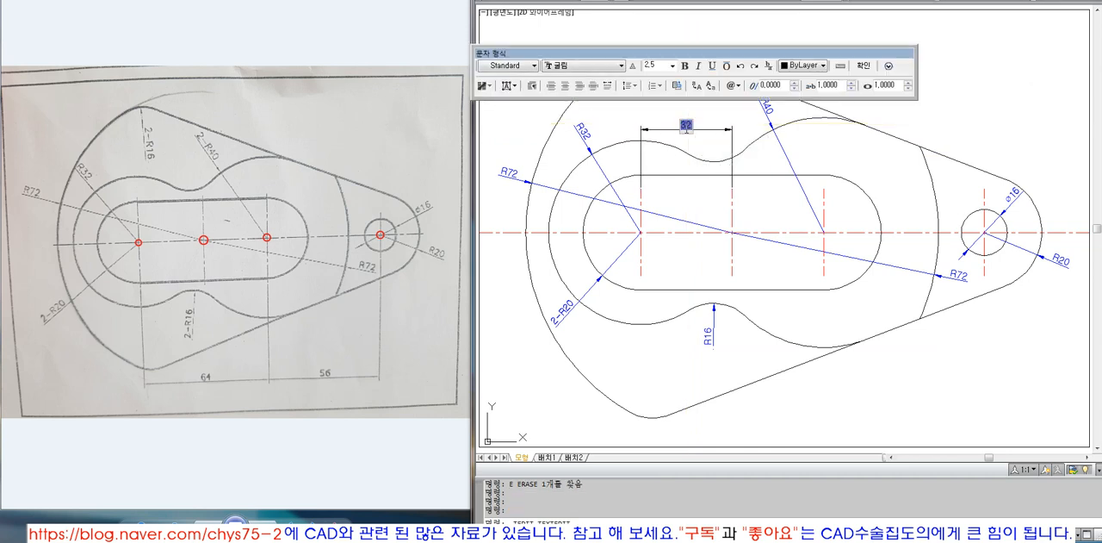
pyautogui.moveTo(714, 54); pyautogui.dragTo(738, 12)
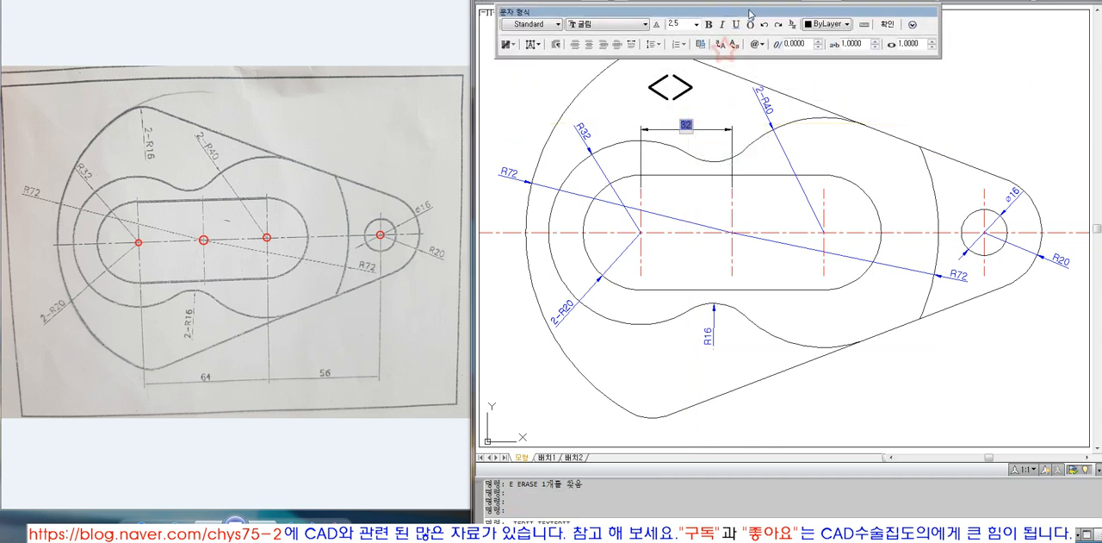
pyautogui.press('Escape')
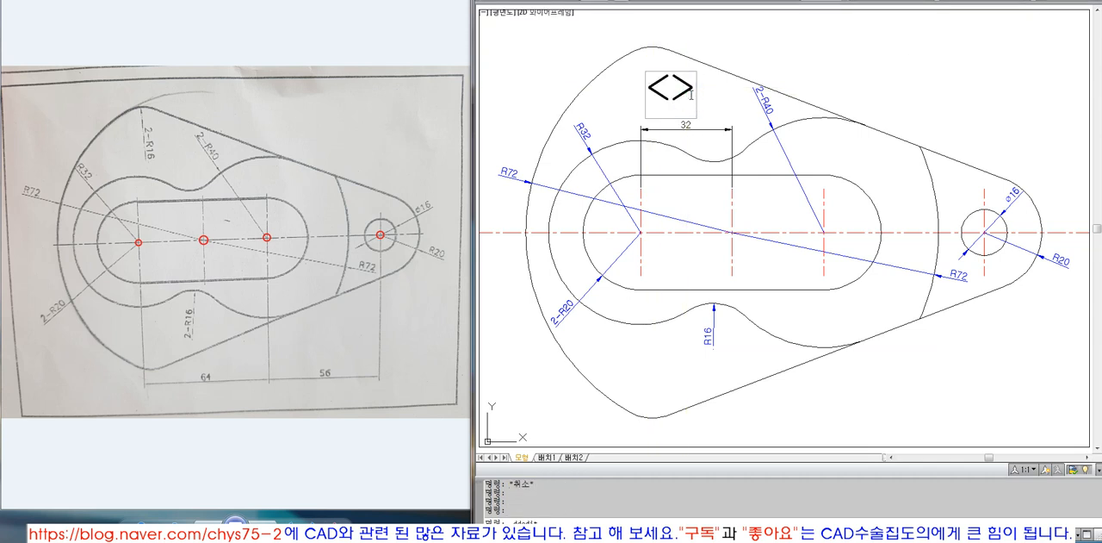
pyautogui.click(667, 89)
pyautogui.moveTo(652, 86); pyautogui.dragTo(689, 87)
pyautogui.doubleClick(640, 195)
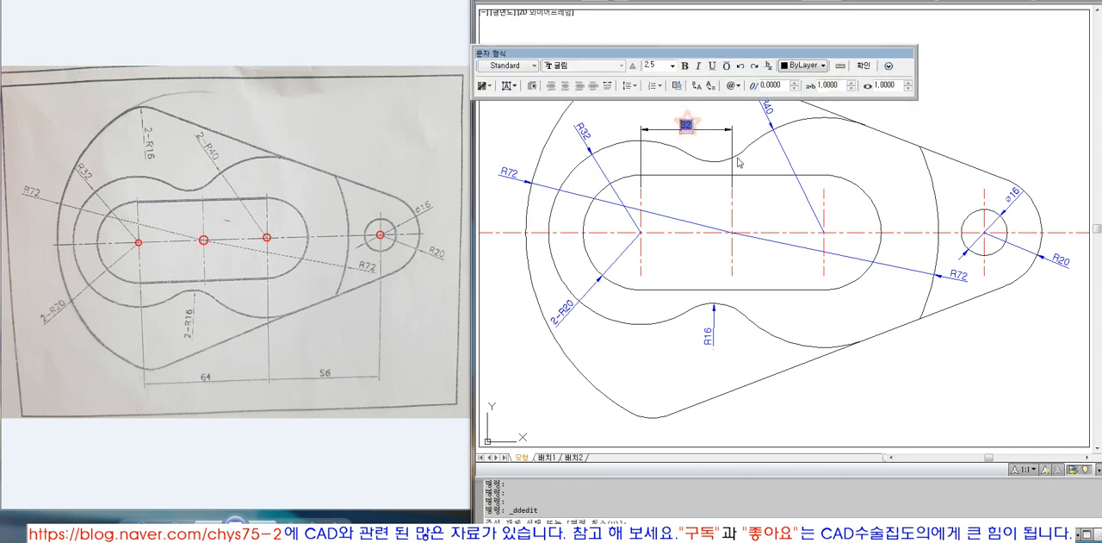
pyautogui.moveTo(713, 53); pyautogui.dragTo(737, 17)
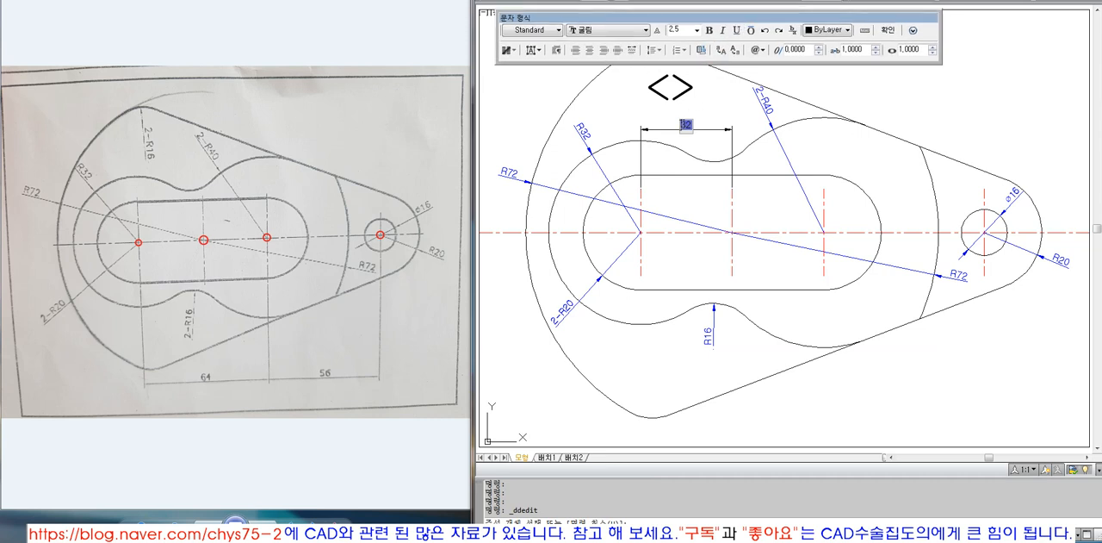
pyautogui.click(706, 125)
pyautogui.press('Escape')
pyautogui.press('Escape')
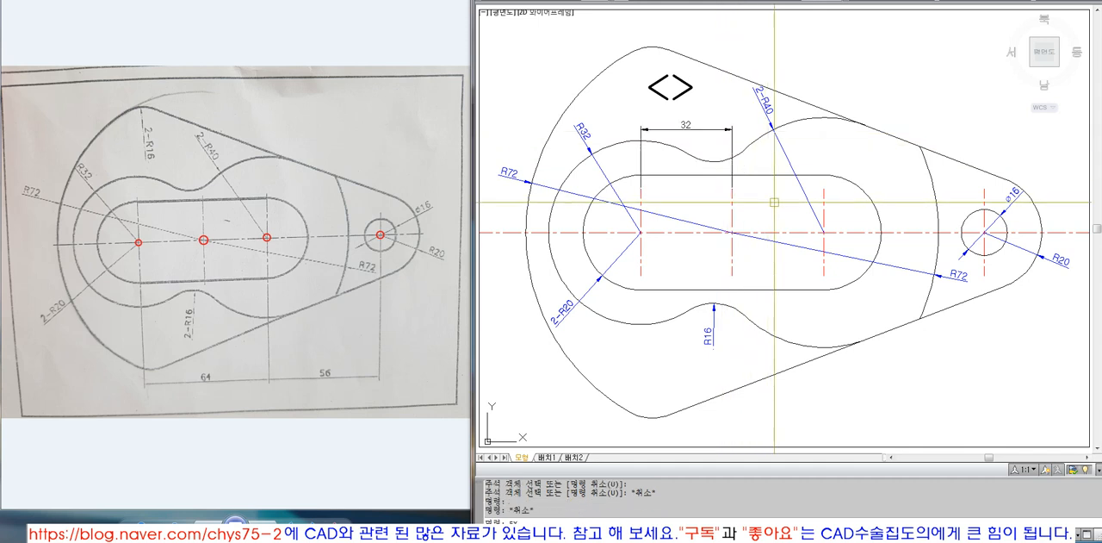
# Extend the linear dimension from the middle centre line to the slot's right vertical centre line
pyautogui.write('EX')
pyautogui.press('Escape')
pyautogui.write('EX')
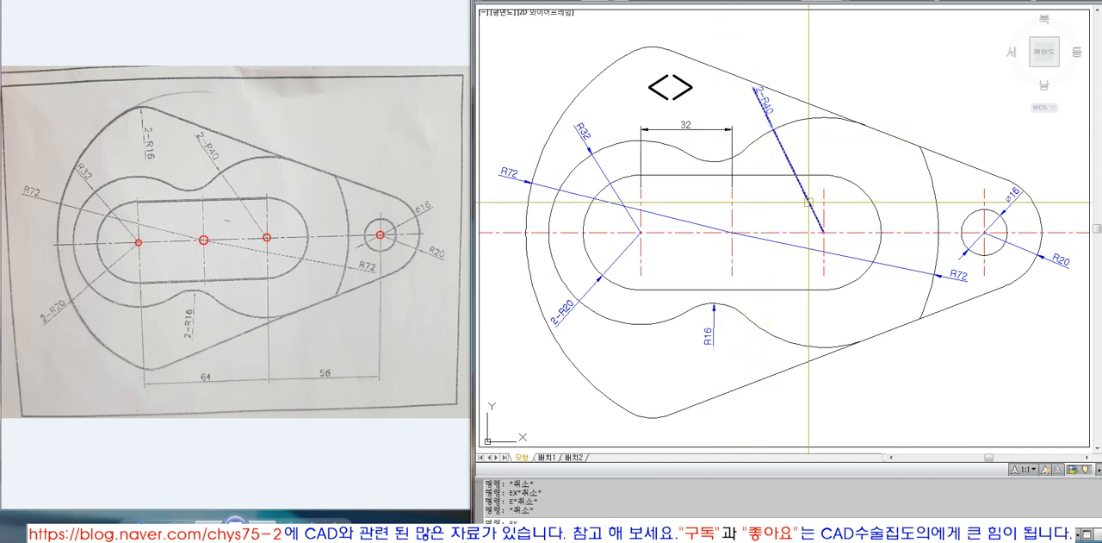
pyautogui.press('Return')
pyautogui.click(828, 191)
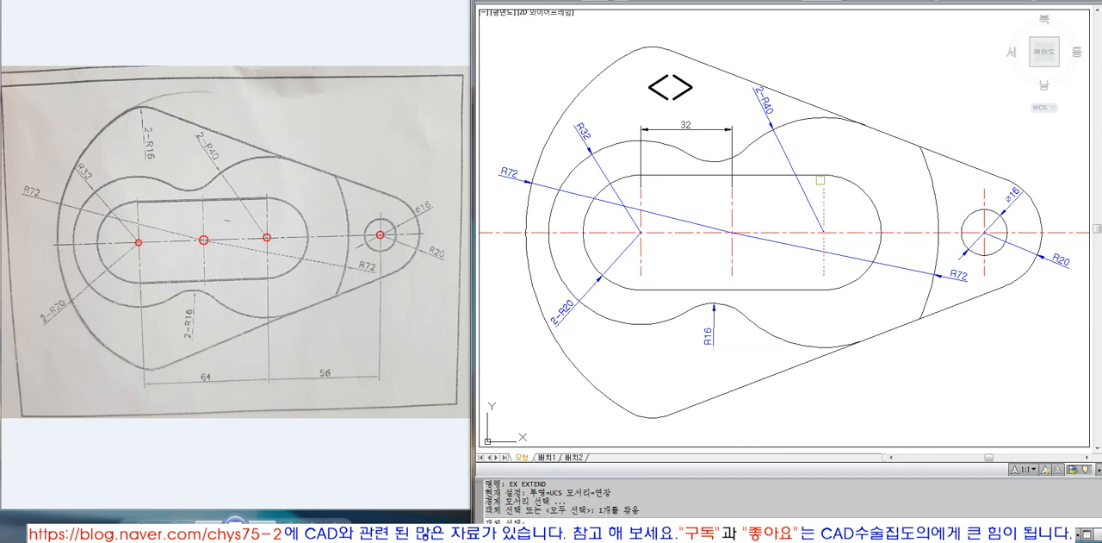
pyautogui.press('Return')
pyautogui.click(733, 134)
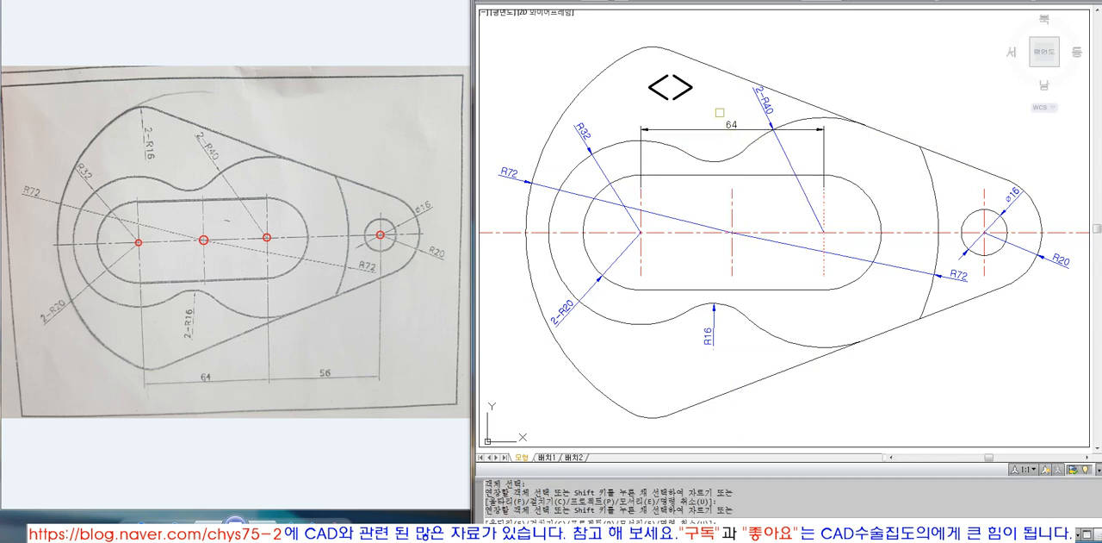
pyautogui.press('Escape')
# Replace the extended linear dimension's associative text with the fixed text 64
pyautogui.doubleClick(733, 127)
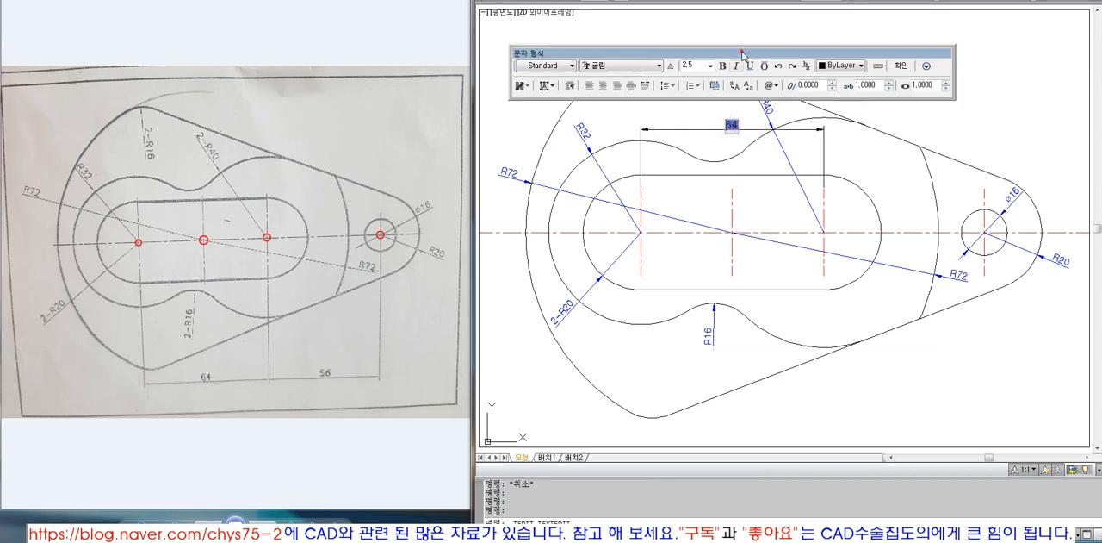
pyautogui.moveTo(743, 54); pyautogui.dragTo(743, 19)
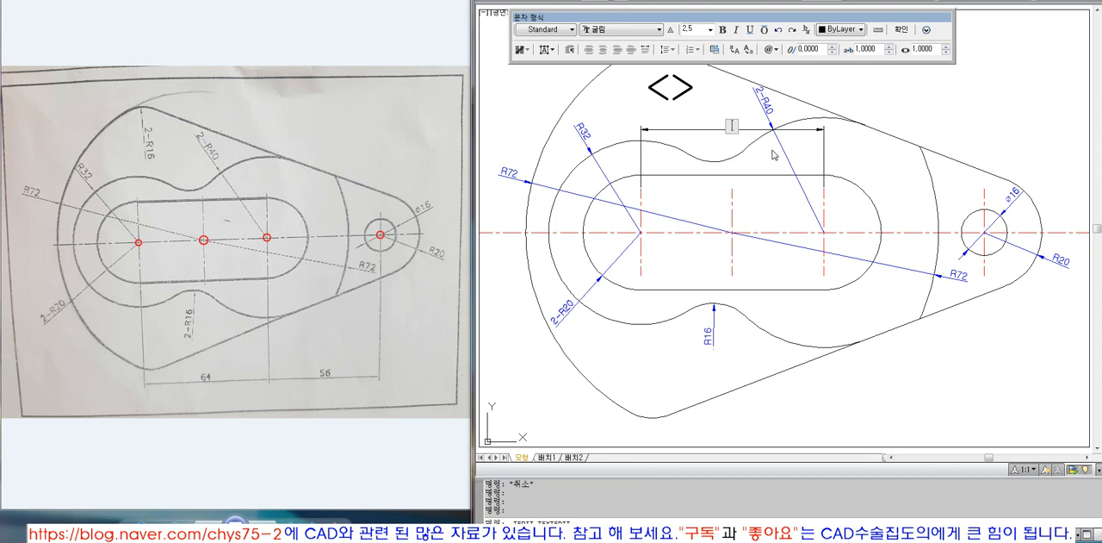
pyautogui.click(772, 155)
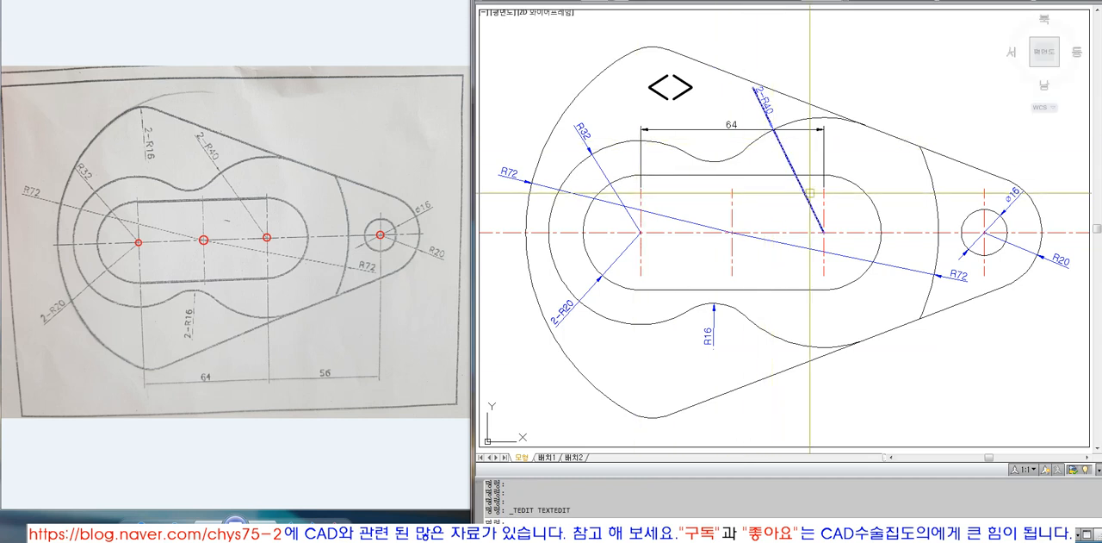
pyautogui.click(742, 131)
pyautogui.click(732, 126)
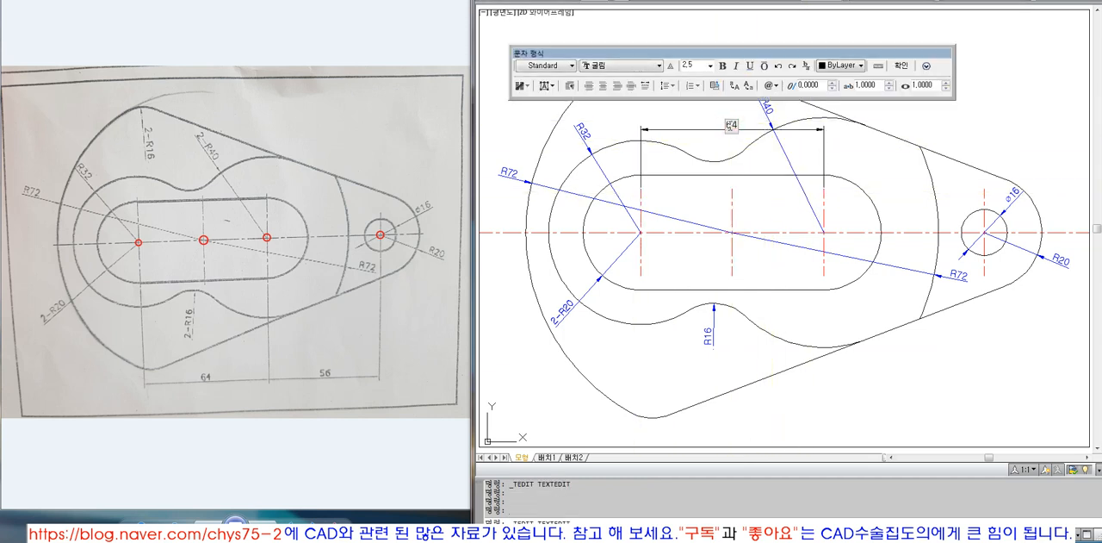
pyautogui.click(751, 135)
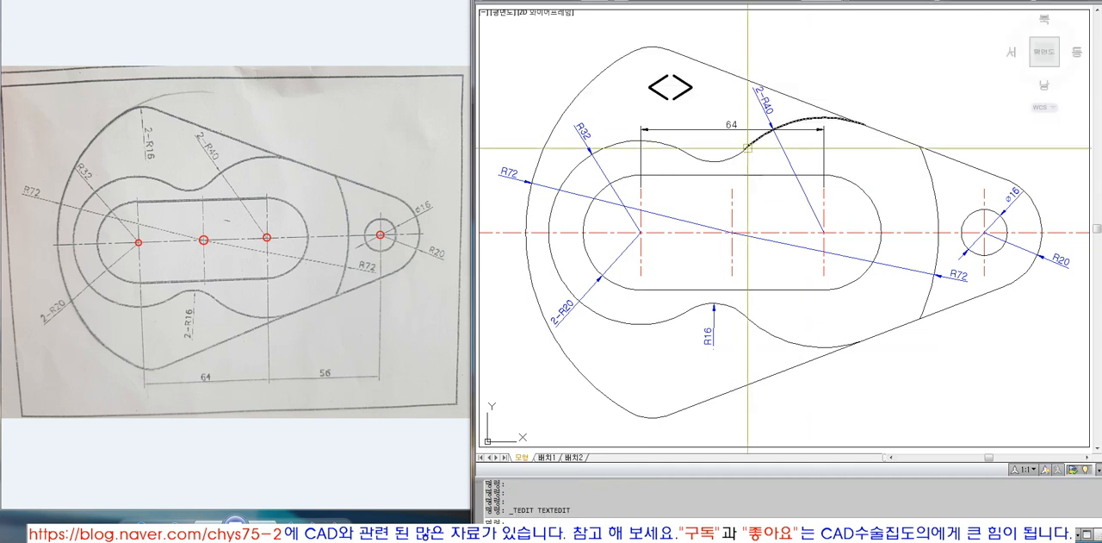
pyautogui.doubleClick(736, 123)
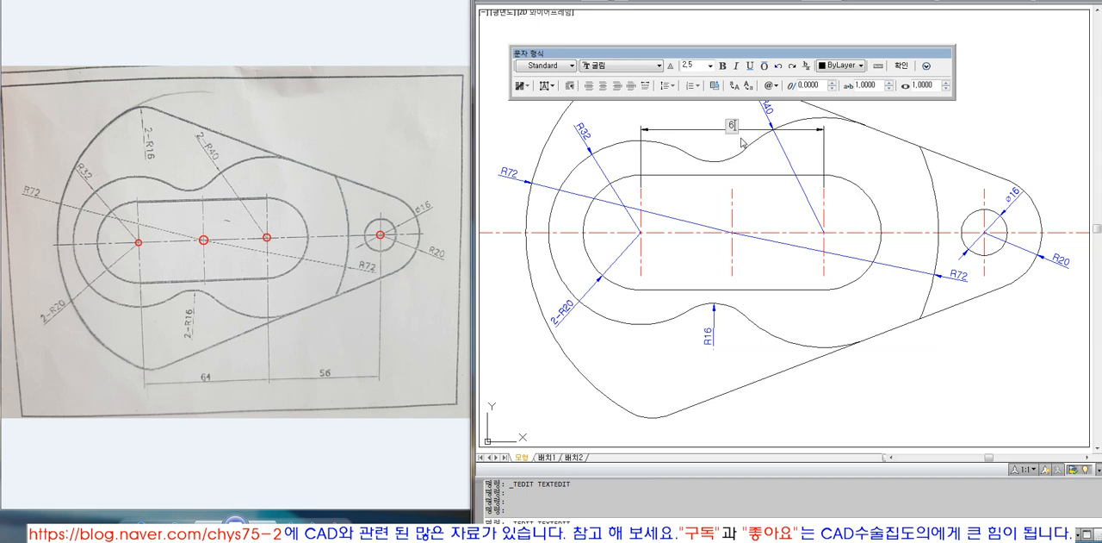
pyautogui.click(742, 143)
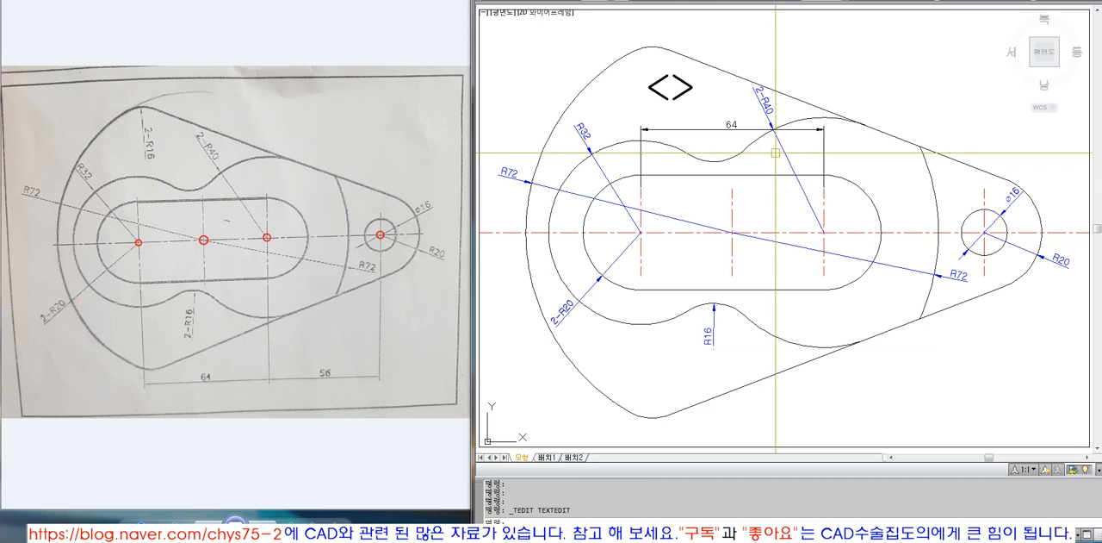
pyautogui.write('t')
pyautogui.press('Return')
pyautogui.click(731, 198)
pyautogui.press('Escape')
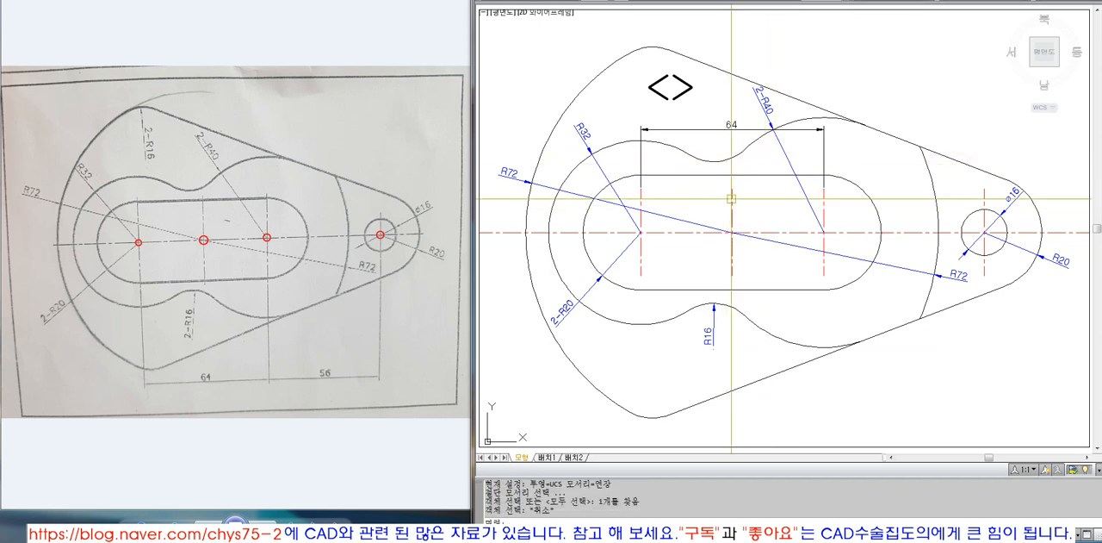
pyautogui.write('t')
pyautogui.press('Return')
# Trim the fixed-text linear dimension back to the slot's middle vertical centre line
pyautogui.press('Return')
pyautogui.press('Escape')
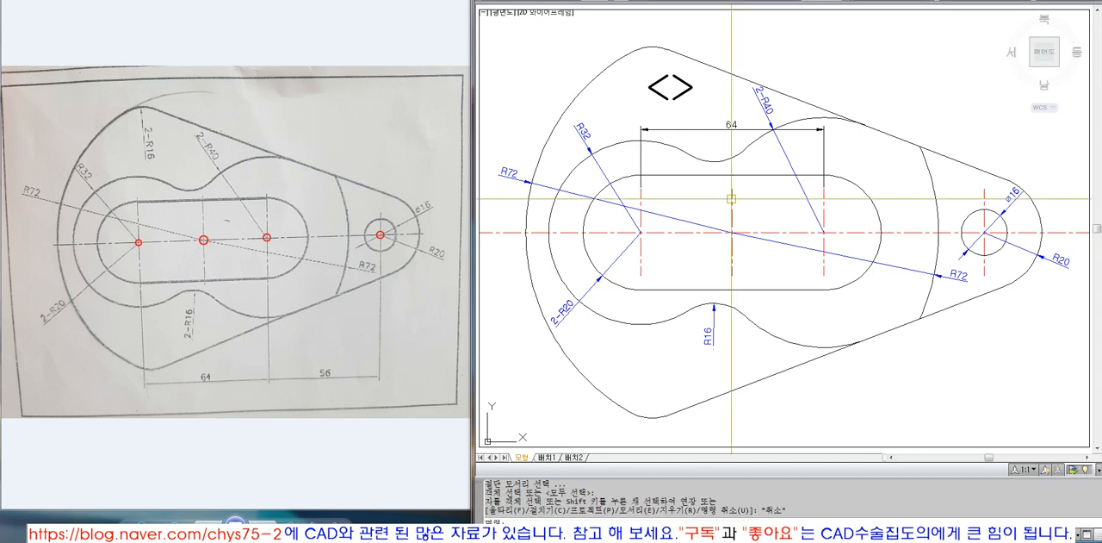
pyautogui.write('t')
pyautogui.press('Return')
pyautogui.press('Return')
pyautogui.click(749, 128)
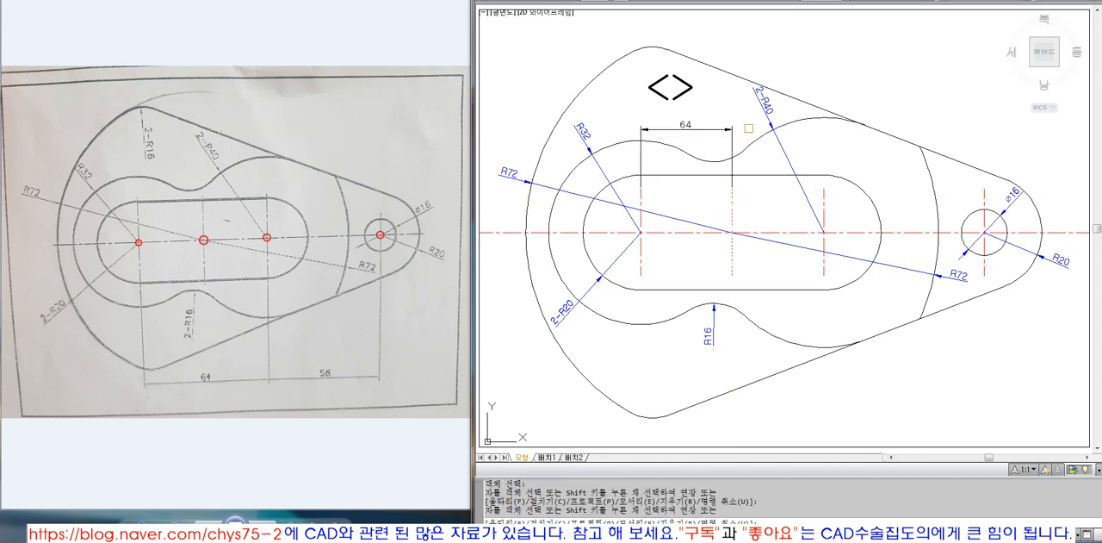
pyautogui.press('Escape')
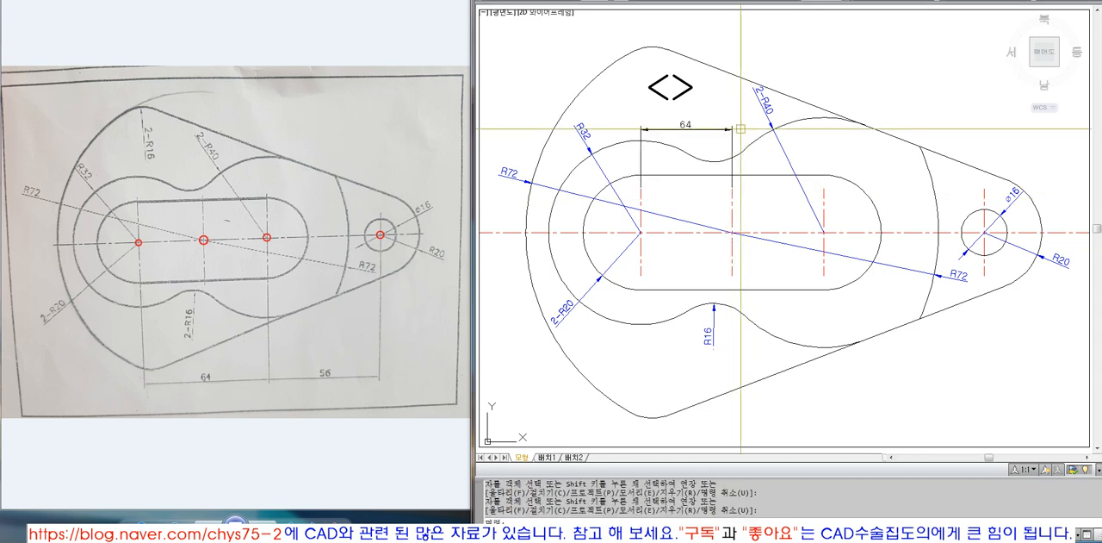
# Measure the distance between the upper ends of the left and middle vertical centre lines
pyautogui.doubleClick(685, 126)
pyautogui.press('Escape')
pyautogui.write('DI')
pyautogui.press('Return')
pyautogui.click(641, 189)
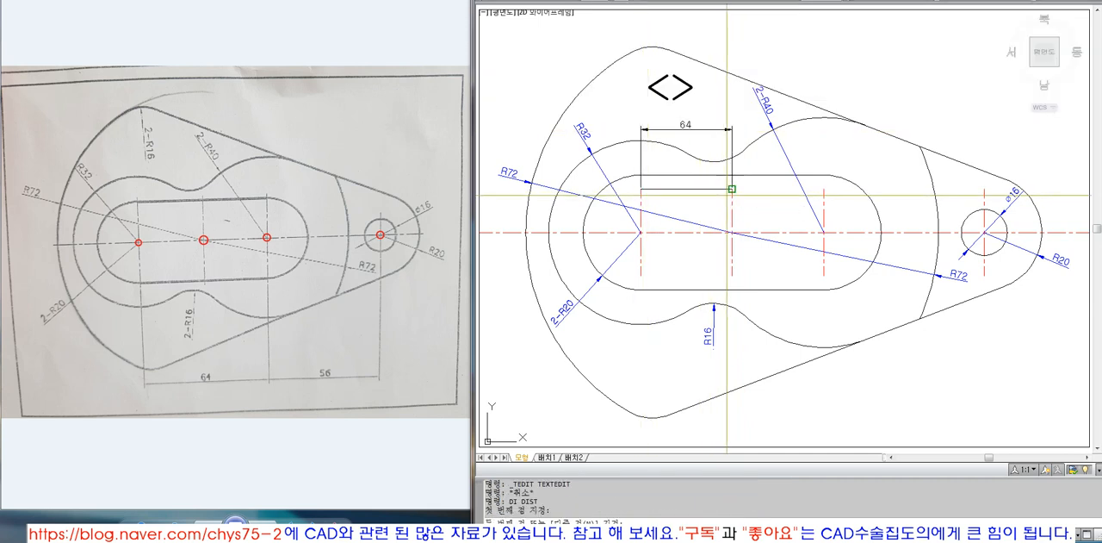
pyautogui.click(732, 189)
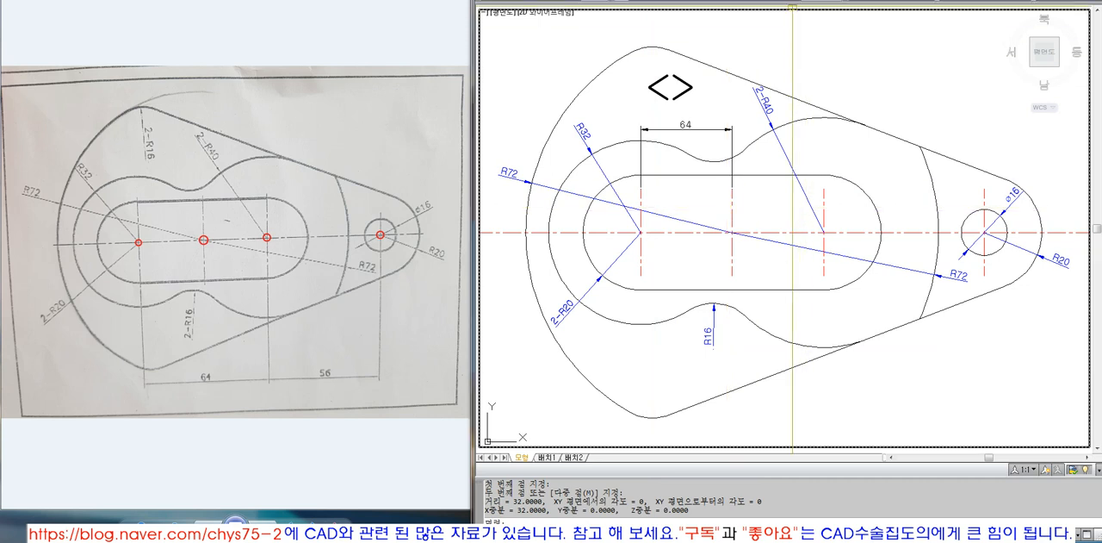
# Add a horizontal linear dimension between the upper ends of the slot's left and middle vertical centre lines, below the existing dimension
pyautogui.click(769, 0)
pyautogui.click(788, 0)
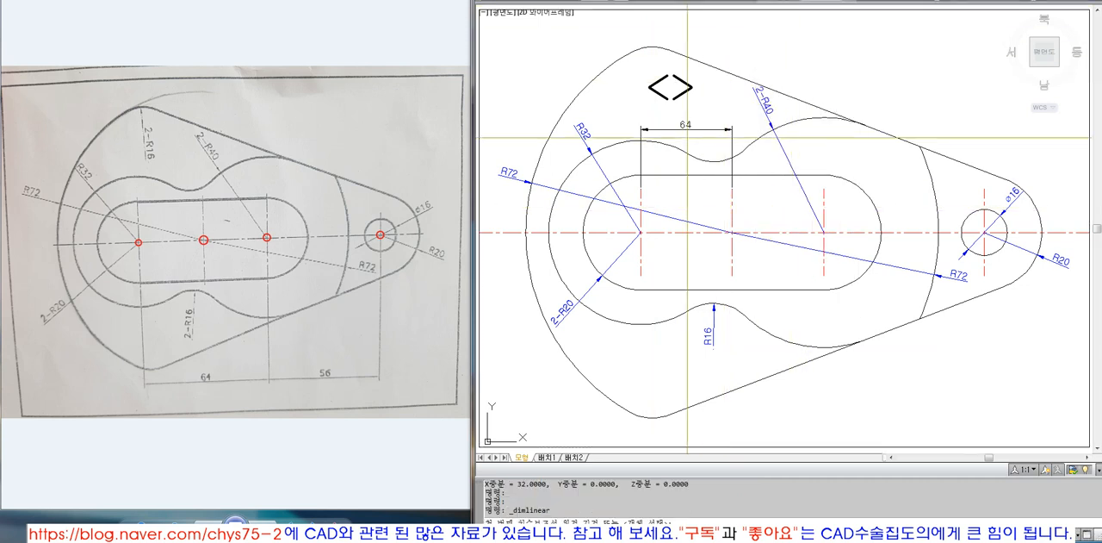
pyautogui.click(641, 189)
pyautogui.click(732, 188)
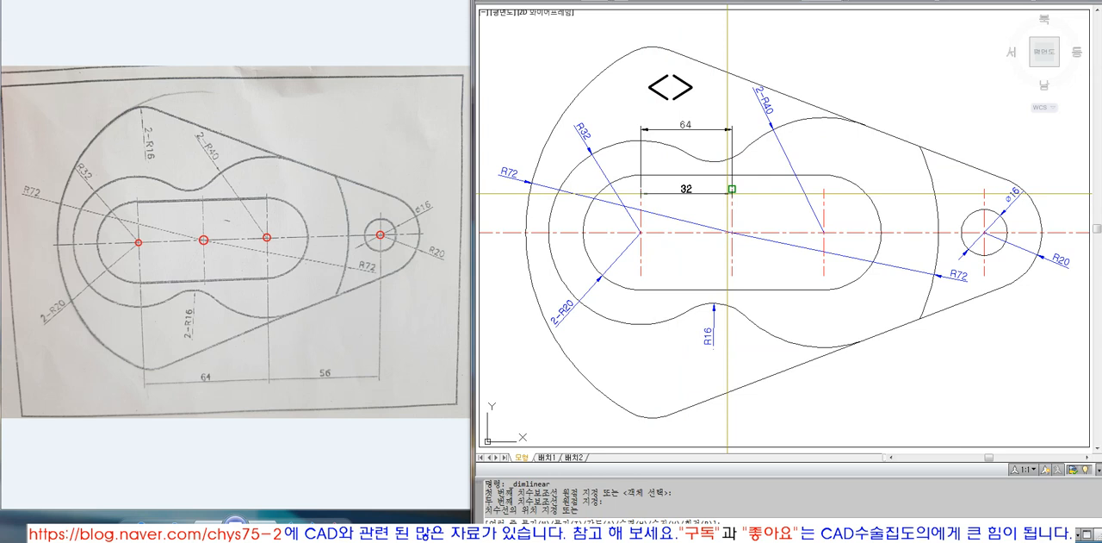
pyautogui.click(728, 187)
pyautogui.press('Return')
pyautogui.press('Escape')
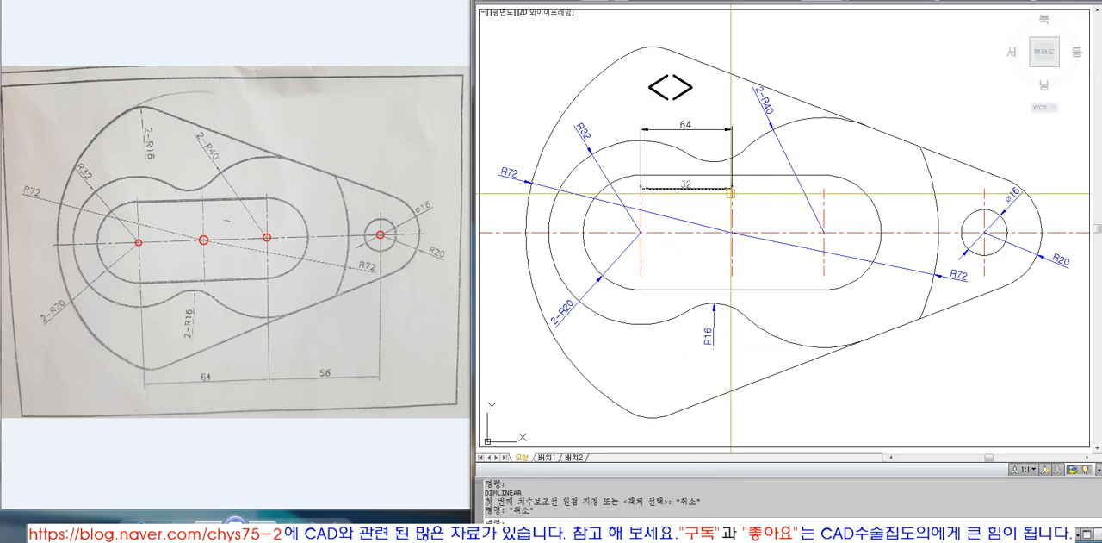
# Open the text of the lower and upper linear dimensions to compare the associative value with the fixed text
pyautogui.doubleClick(686, 183)
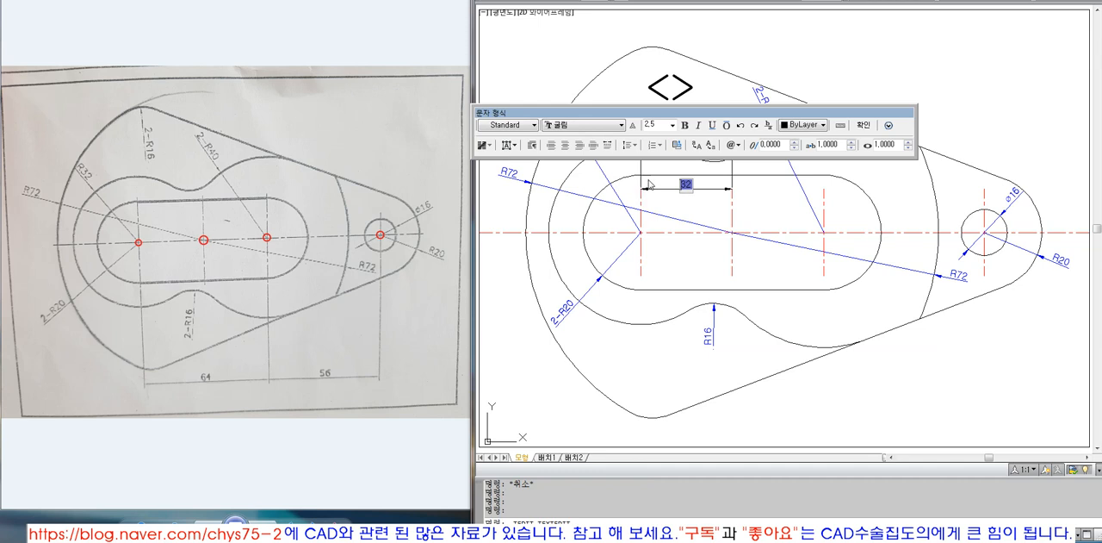
pyautogui.moveTo(741, 118)
pyautogui.mouseDown()
pyautogui.moveTo(815, 24)
pyautogui.moveTo(786, 19)
pyautogui.moveTo(795, 18)
pyautogui.mouseUp()
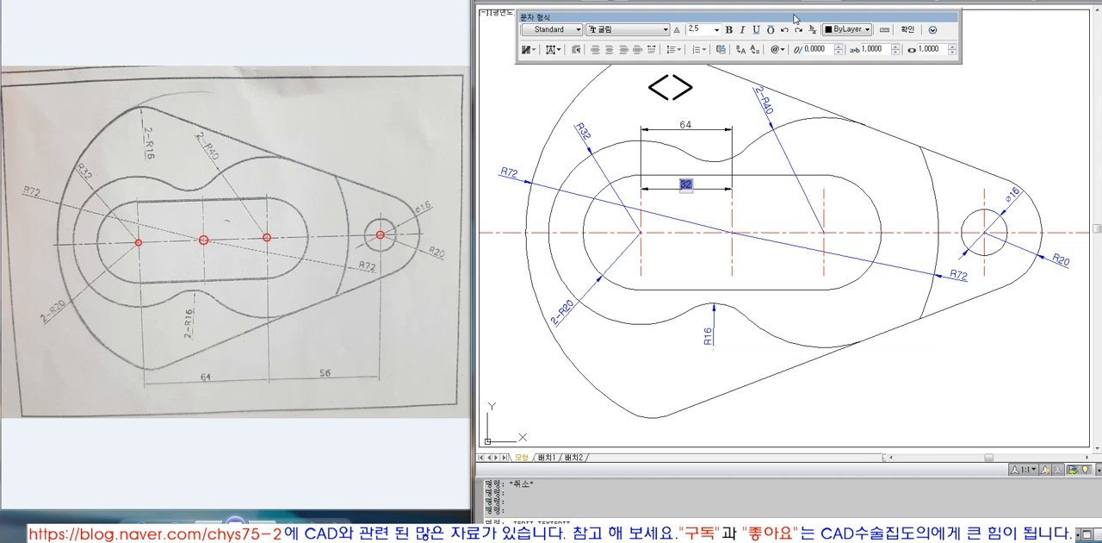
pyautogui.press('Escape')
pyautogui.click(689, 123)
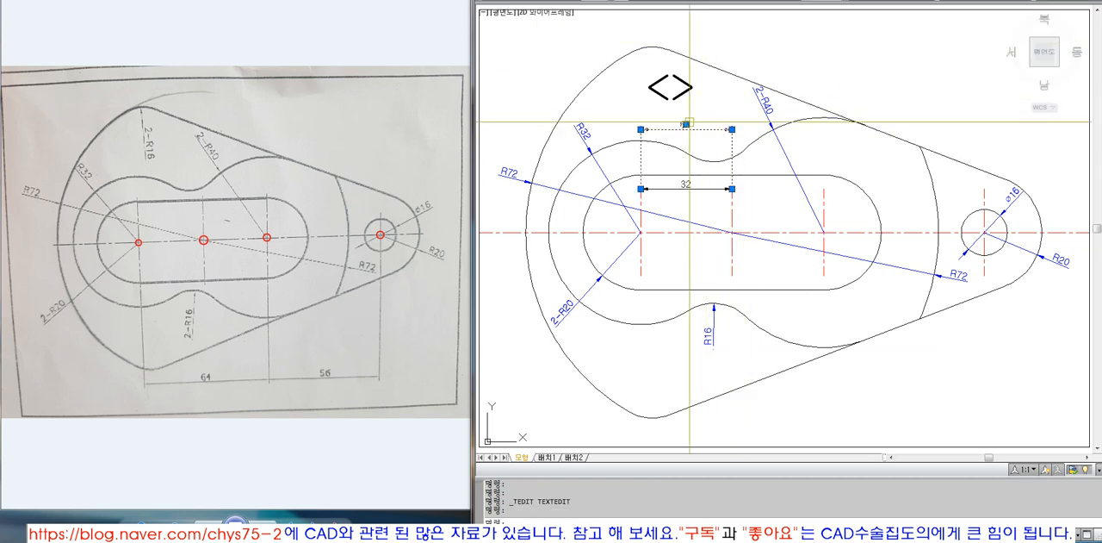
pyautogui.doubleClick(690, 122)
pyautogui.click(712, 161)
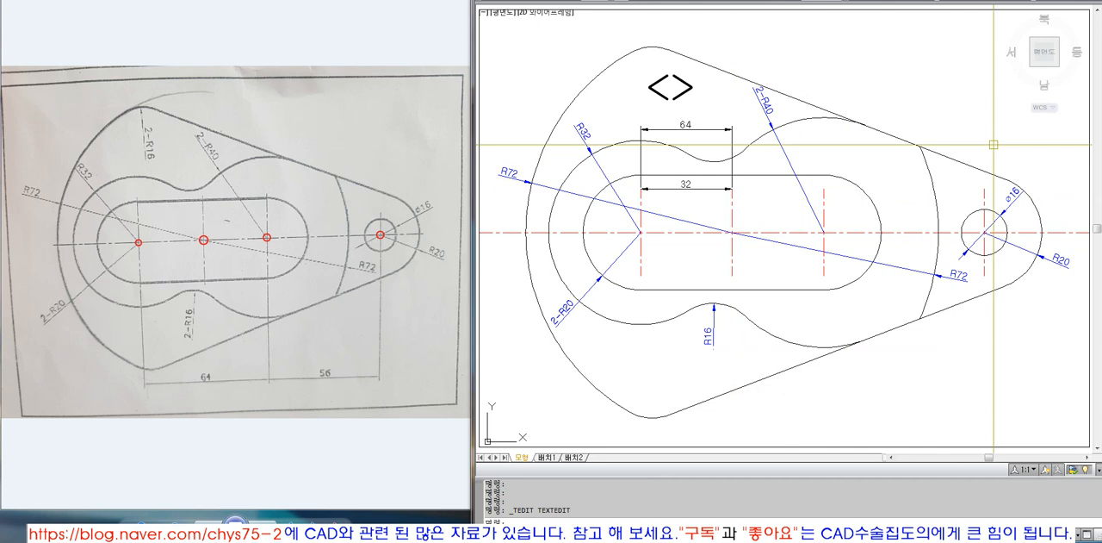
pyautogui.press('Escape')
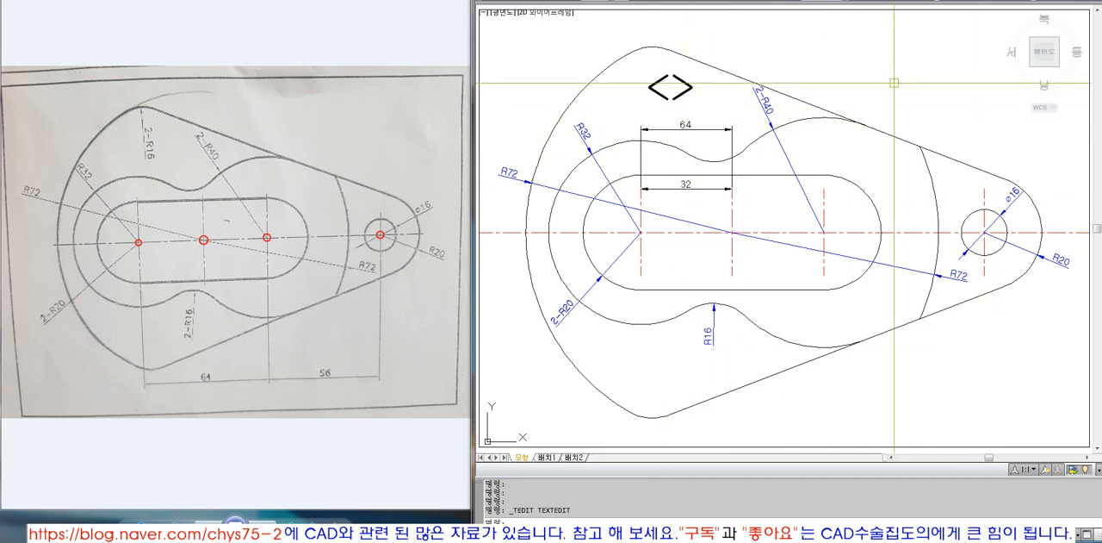
pyautogui.write('mi')
pyautogui.press('Return')
pyautogui.press('Escape')
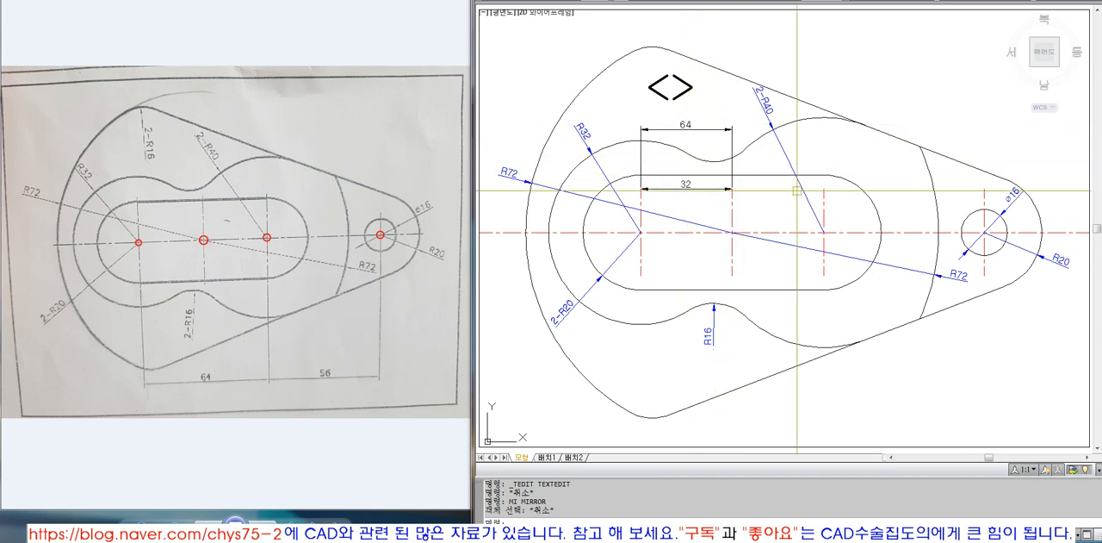
pyautogui.click(732, 212)
pyautogui.press('Escape')
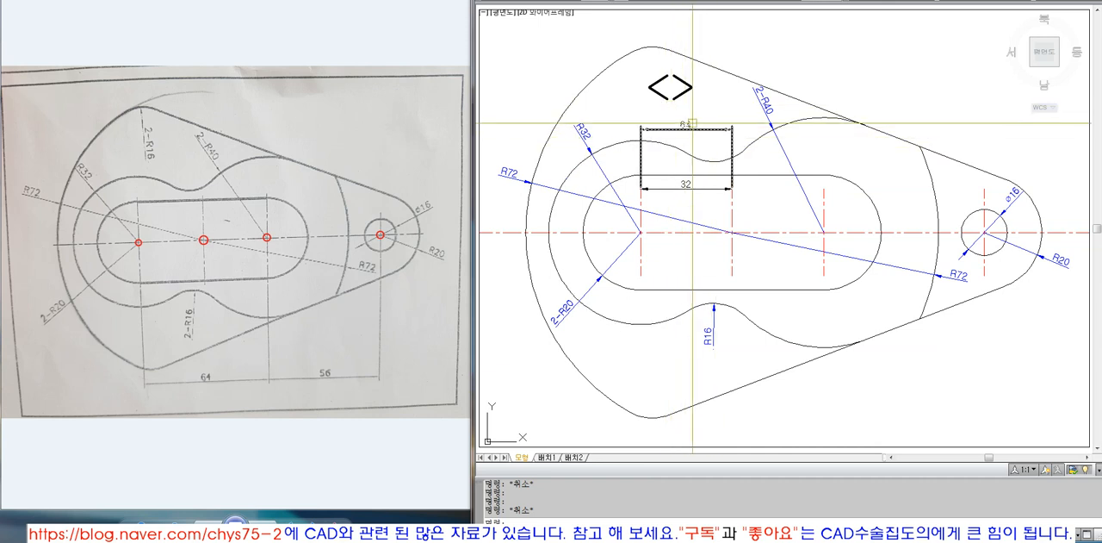
# Replace the upper linear dimension's fixed text with the associative placeholder <>
pyautogui.doubleClick(686, 129)
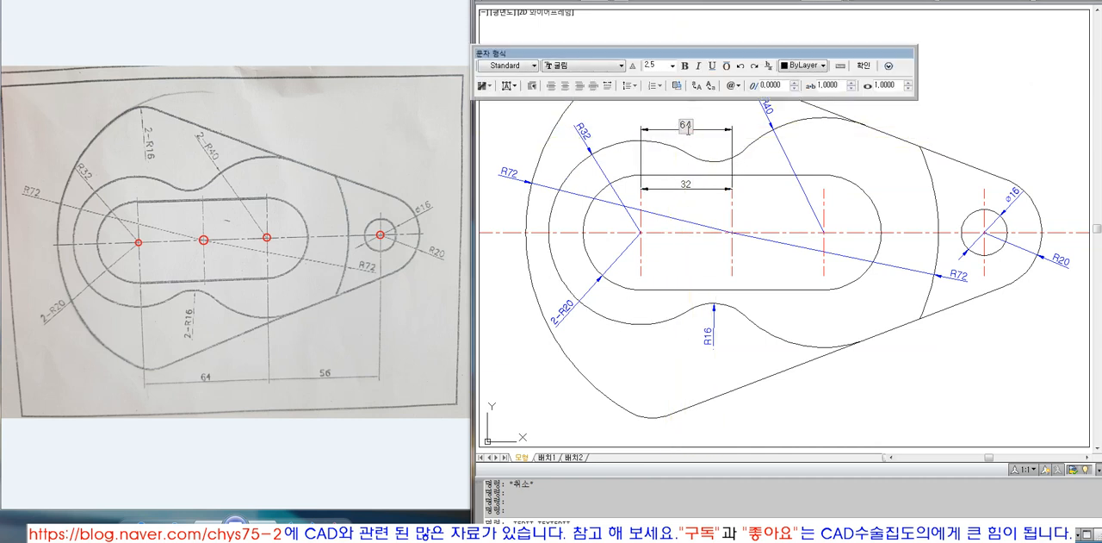
pyautogui.moveTo(710, 53); pyautogui.dragTo(710, 16)
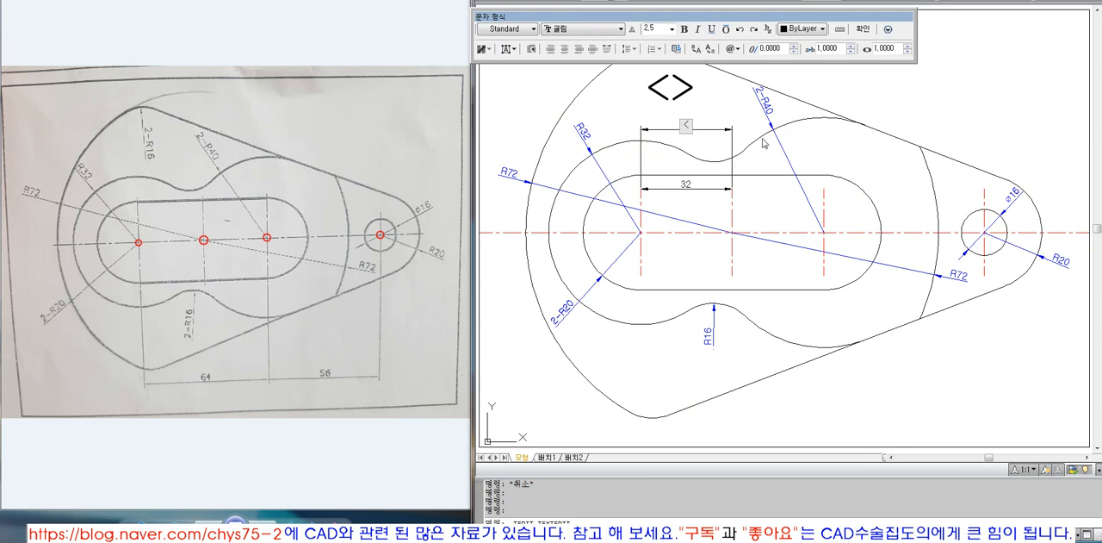
pyautogui.click(763, 143)
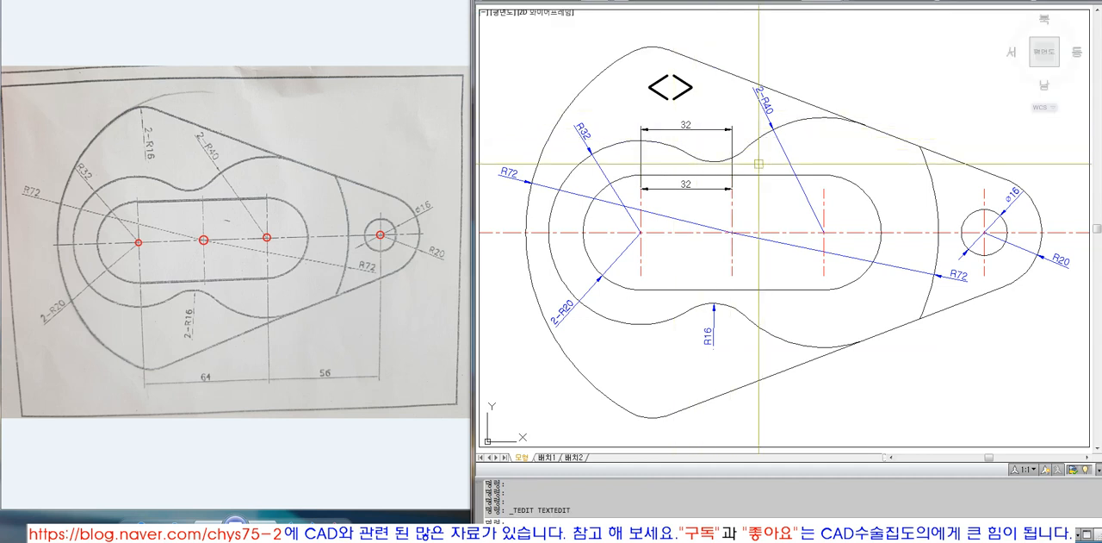
# Extend the upper linear dimension from the middle to the slot's right vertical centre line
pyautogui.press('space')
pyautogui.click(826, 195)
pyautogui.press('space')
pyautogui.click(716, 129)
pyautogui.press('space')
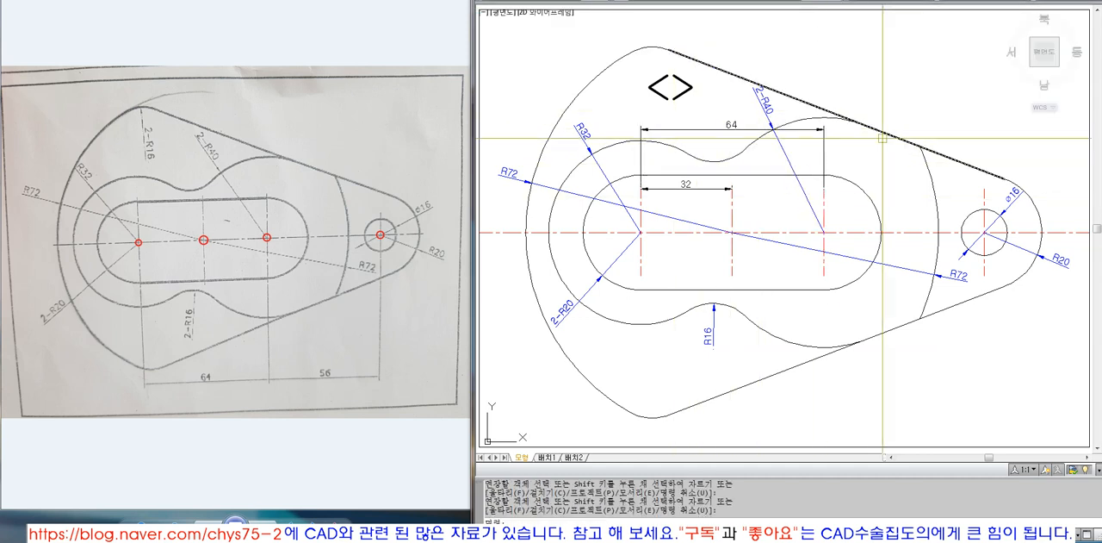
# Stretch the upper linear dimension's right origin horizontally past the slot's right centre line, to a length of about 87.27
pyautogui.click(824, 147)
pyautogui.click(824, 187)
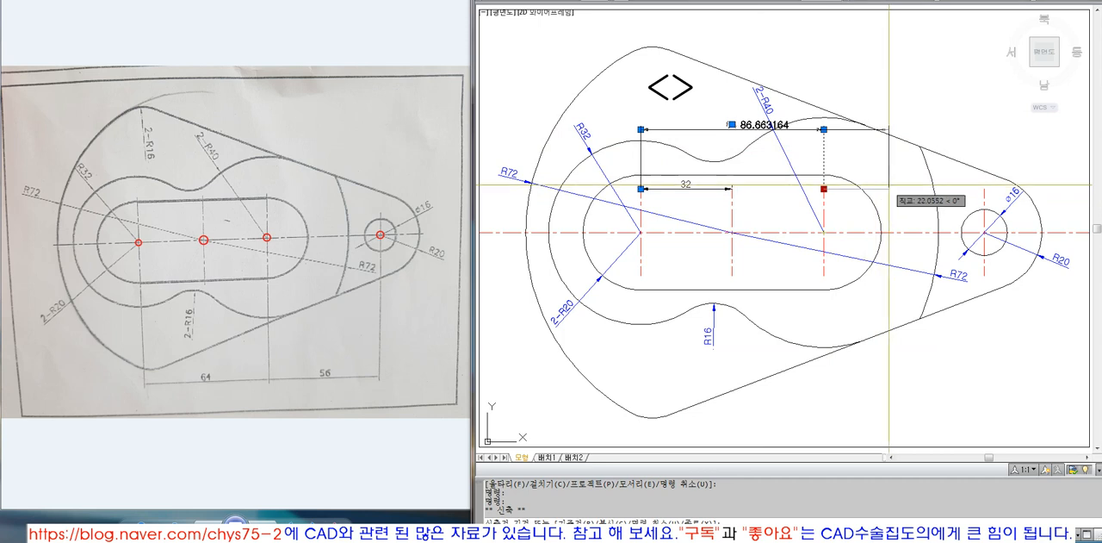
pyautogui.click(891, 197)
pyautogui.press('Escape')
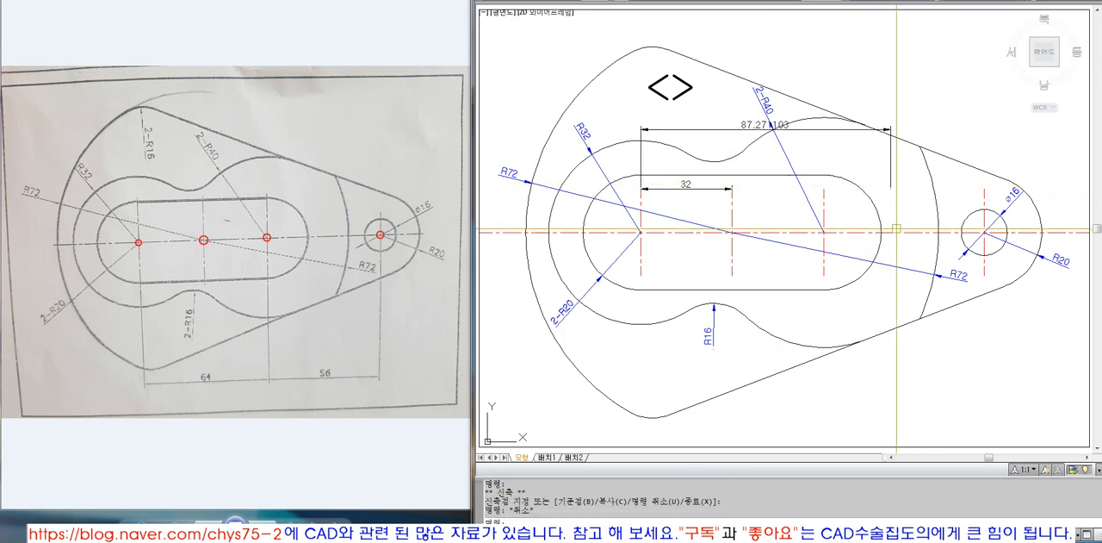
# Undo the grip stretch and the extension of the upper linear dimension
pyautogui.write('u')
pyautogui.press('space')
pyautogui.write('u')
pyautogui.press('space')
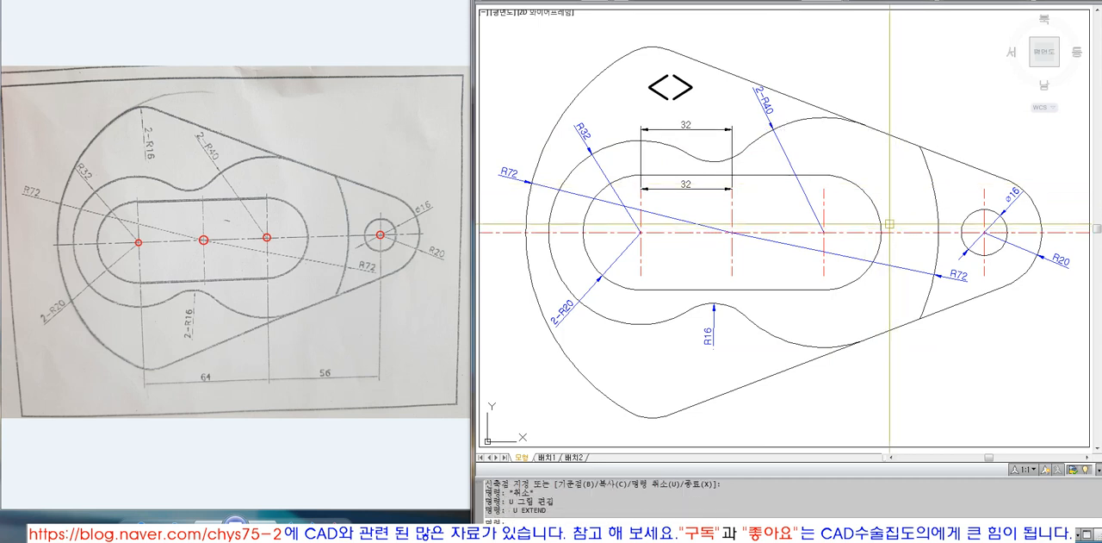
pyautogui.click(689, 186)
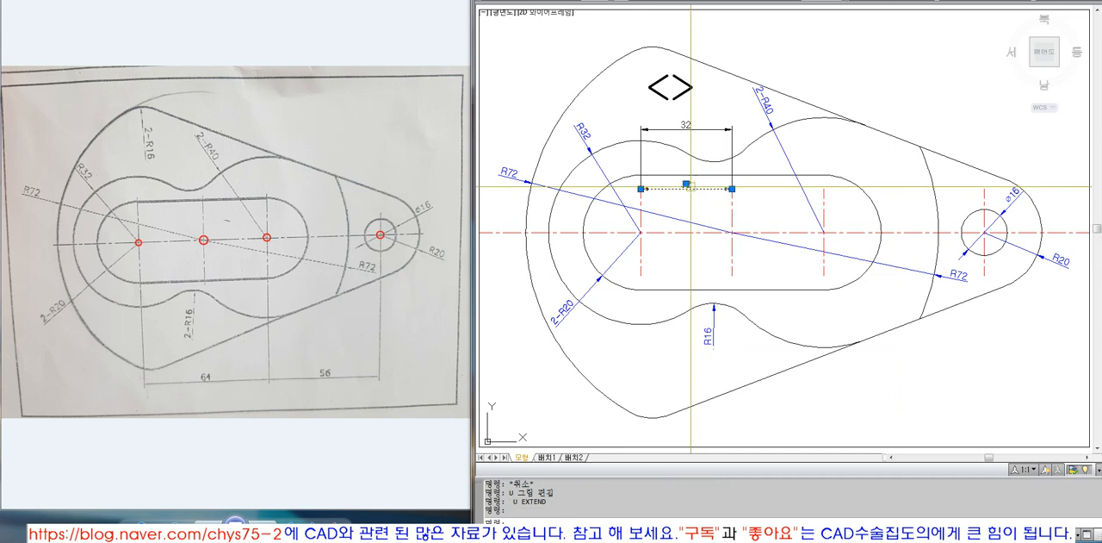
pyautogui.click(691, 127)
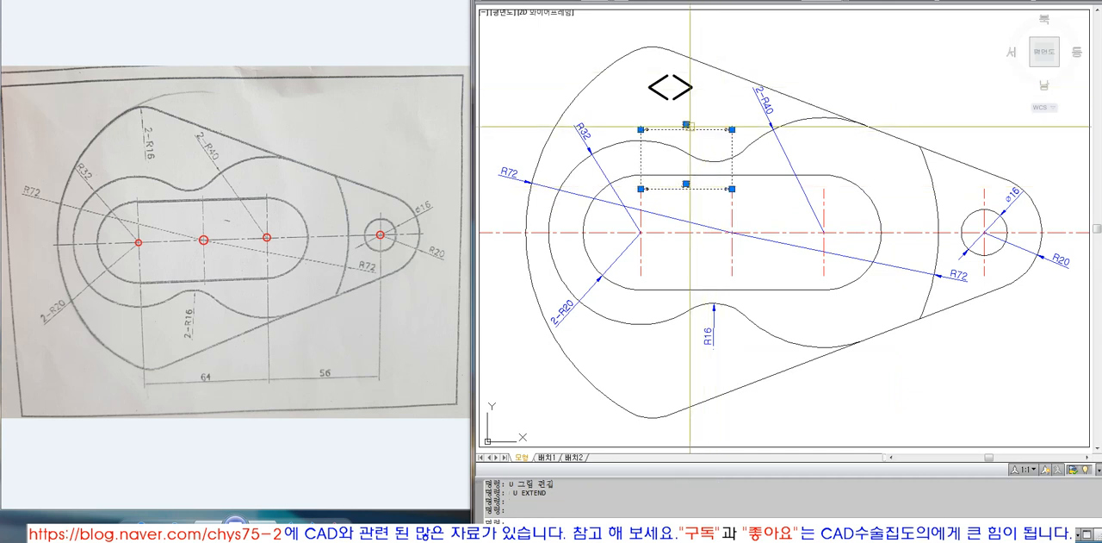
pyautogui.moveTo(686, 125)
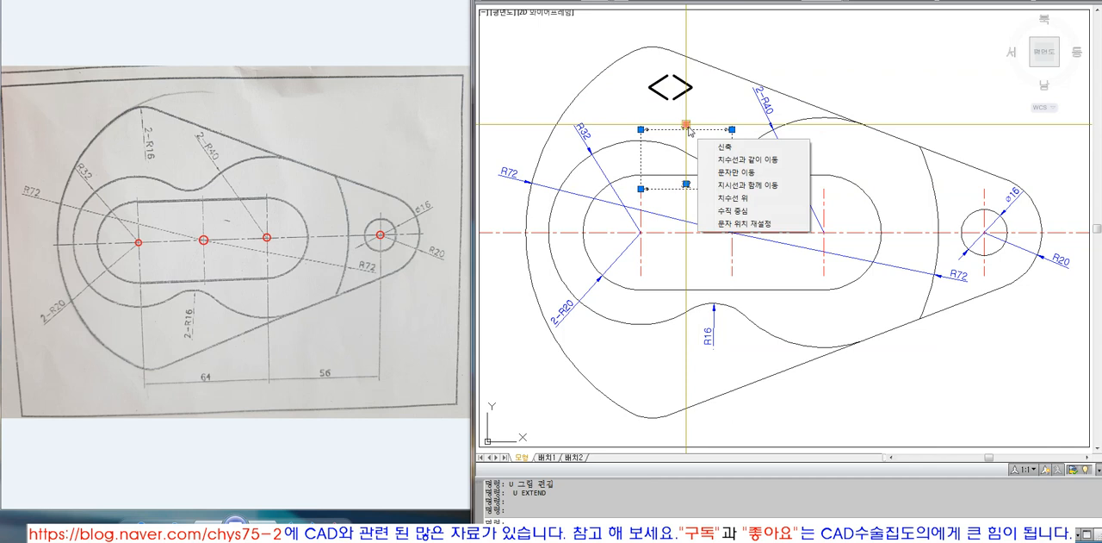
pyautogui.press('Escape')
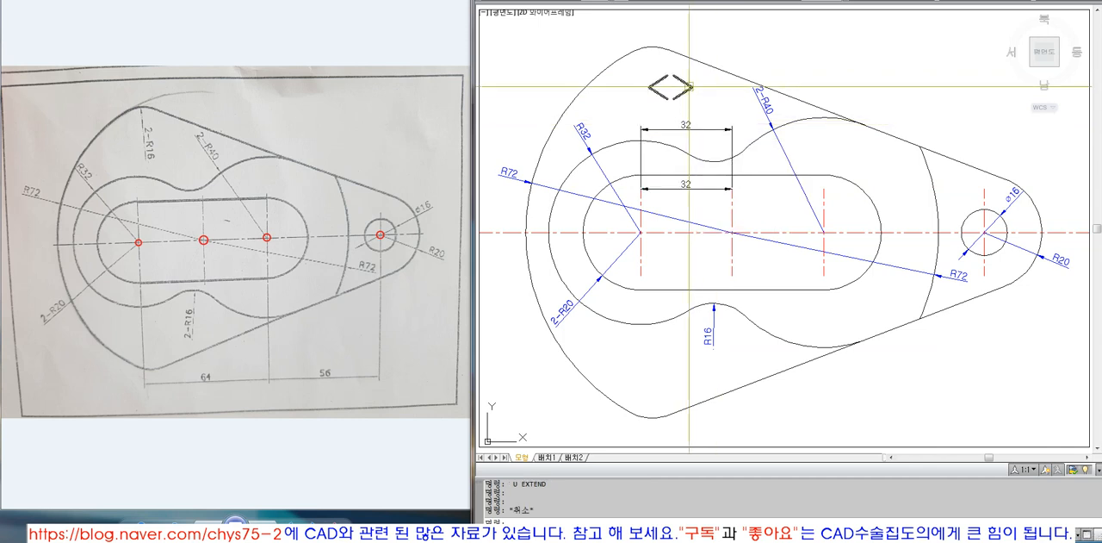
# Erase the upper and lower linear dimensions between the slot's left and middle vertical centre lines
pyautogui.write('e')
pyautogui.press('space')
pyautogui.click(693, 125)
pyautogui.press('space')
pyautogui.press('space')
pyautogui.click(692, 190)
pyautogui.press('space')
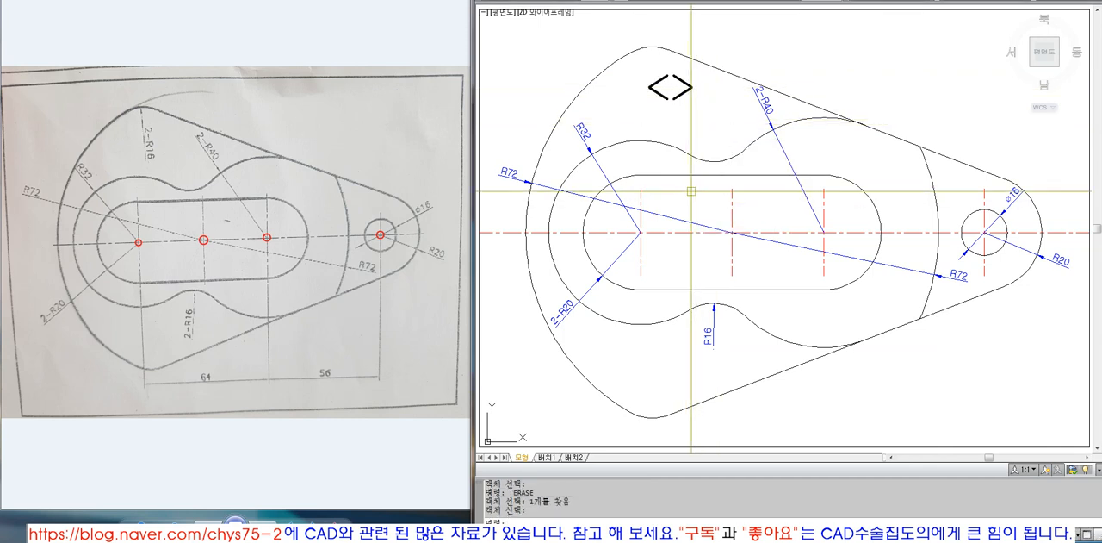
# Zoom to the drawing extents and fit the rectangular CAD해부학 title frame in the view
pyautogui.write('z')
pyautogui.press('space')
pyautogui.write('e')
pyautogui.press('space')
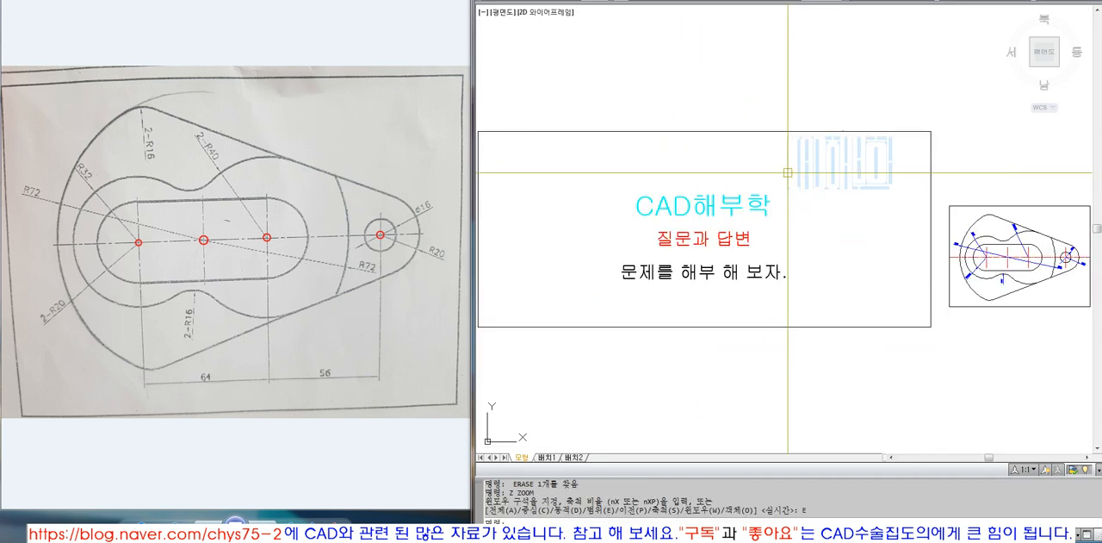
pyautogui.write('z')
pyautogui.press('space')
pyautogui.write('o')
pyautogui.press('space')
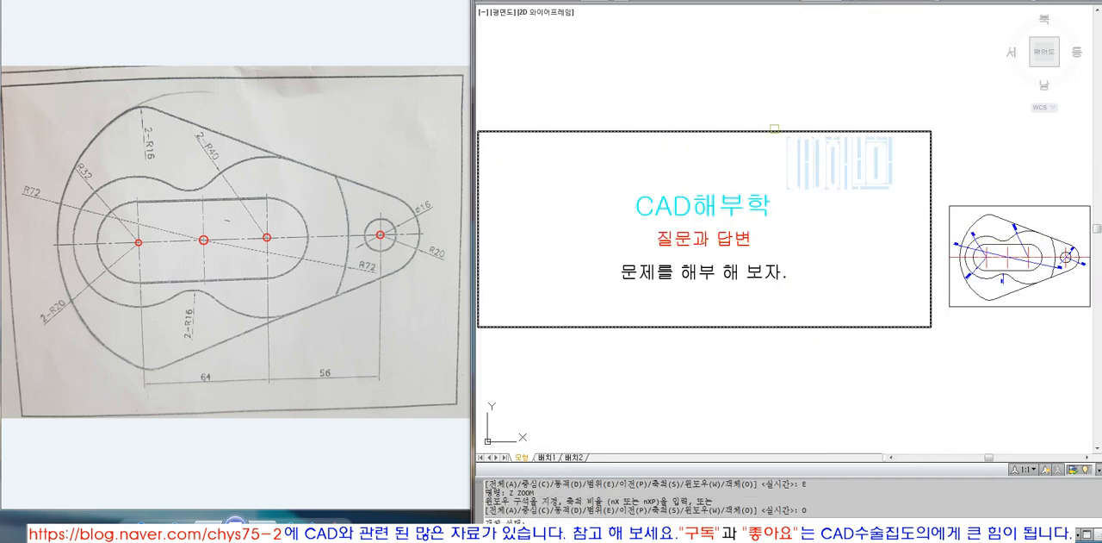
pyautogui.click(774, 129)
pyautogui.press('space')
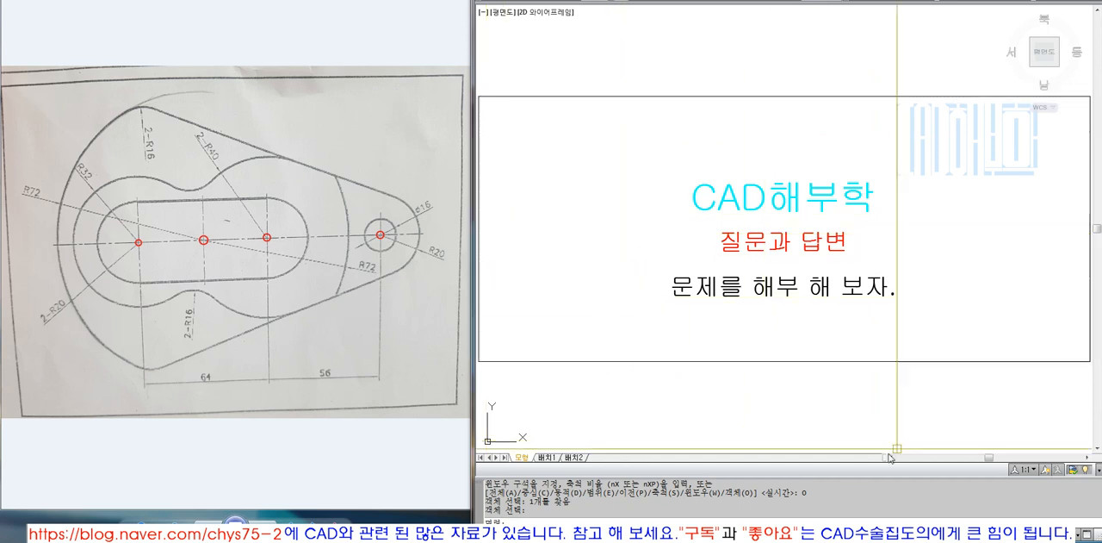
pyautogui.click(1087, 442)
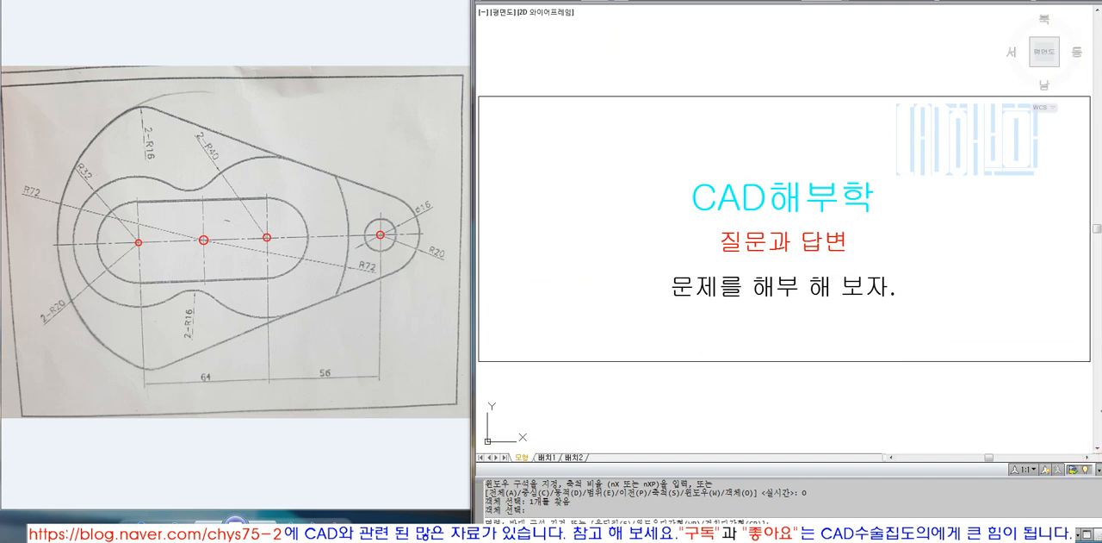